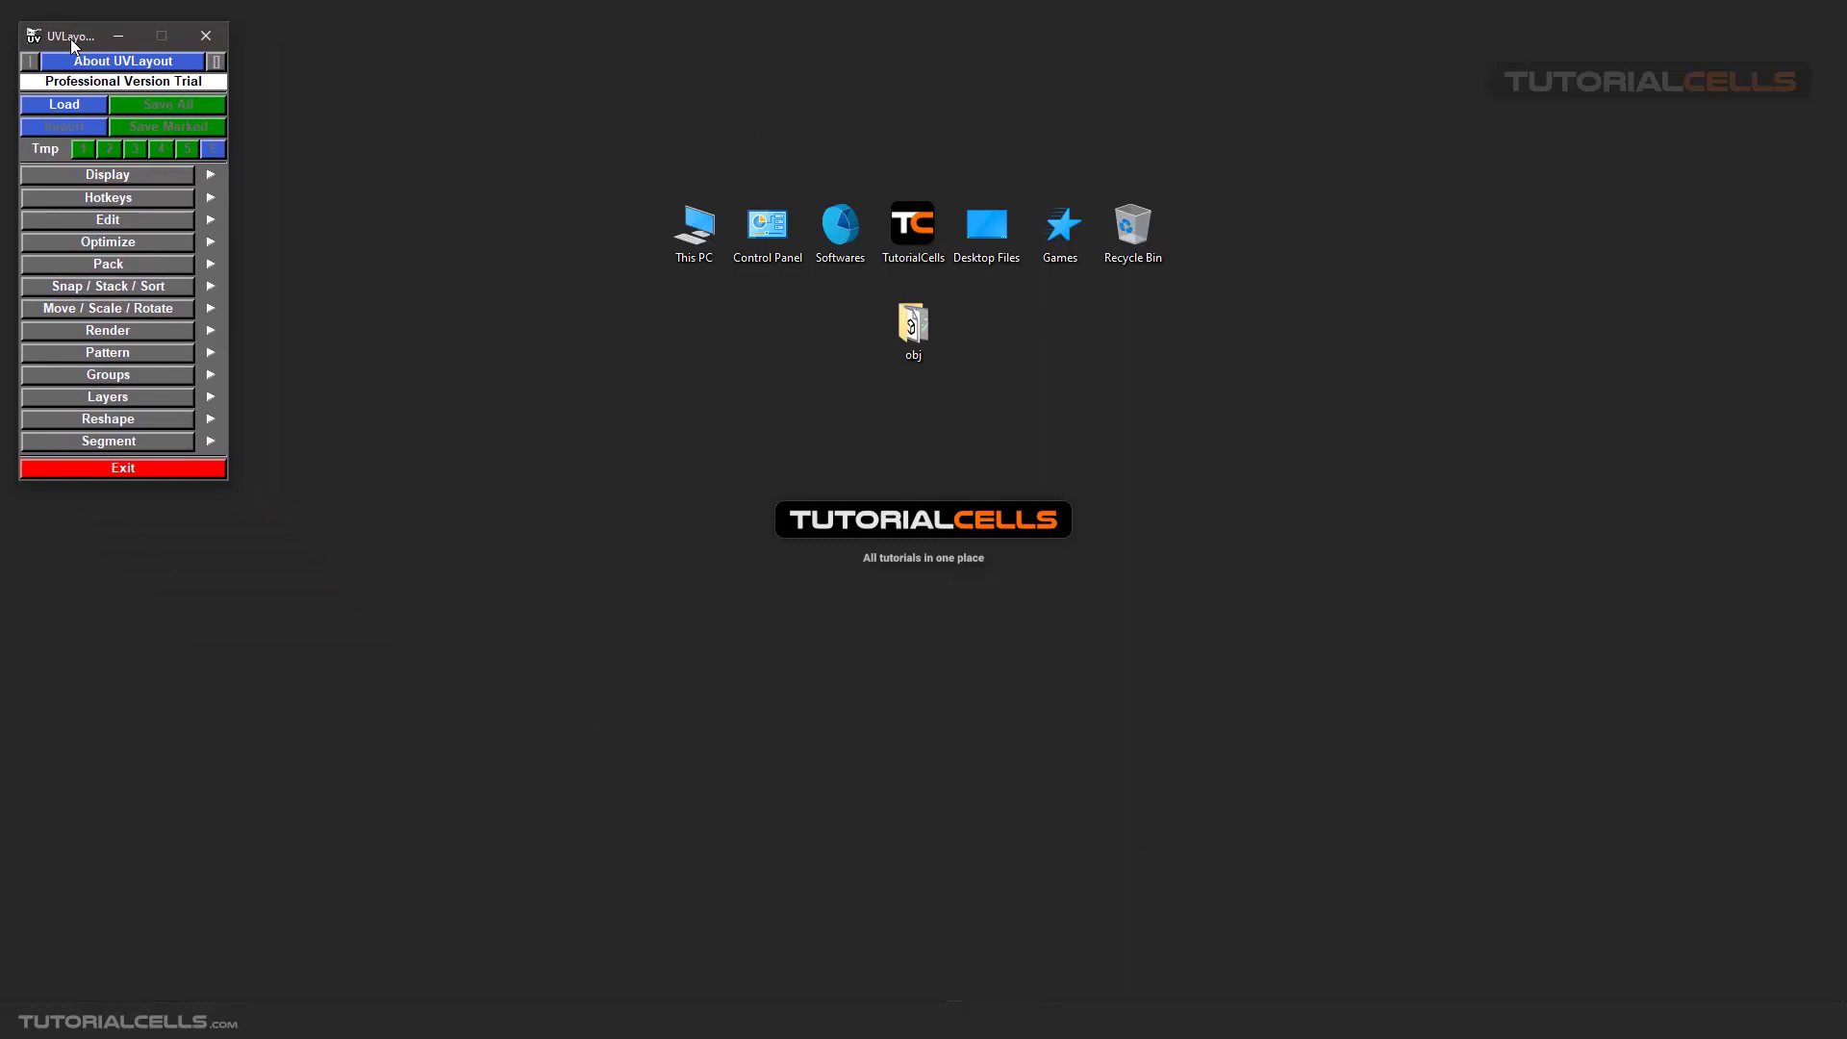
# Step: Load SWORD.obj from the obj folder on the desktop as a Poly mesh with new UVs
pyautogui.moveTo(71, 38); pyautogui.dragTo(73, 37)
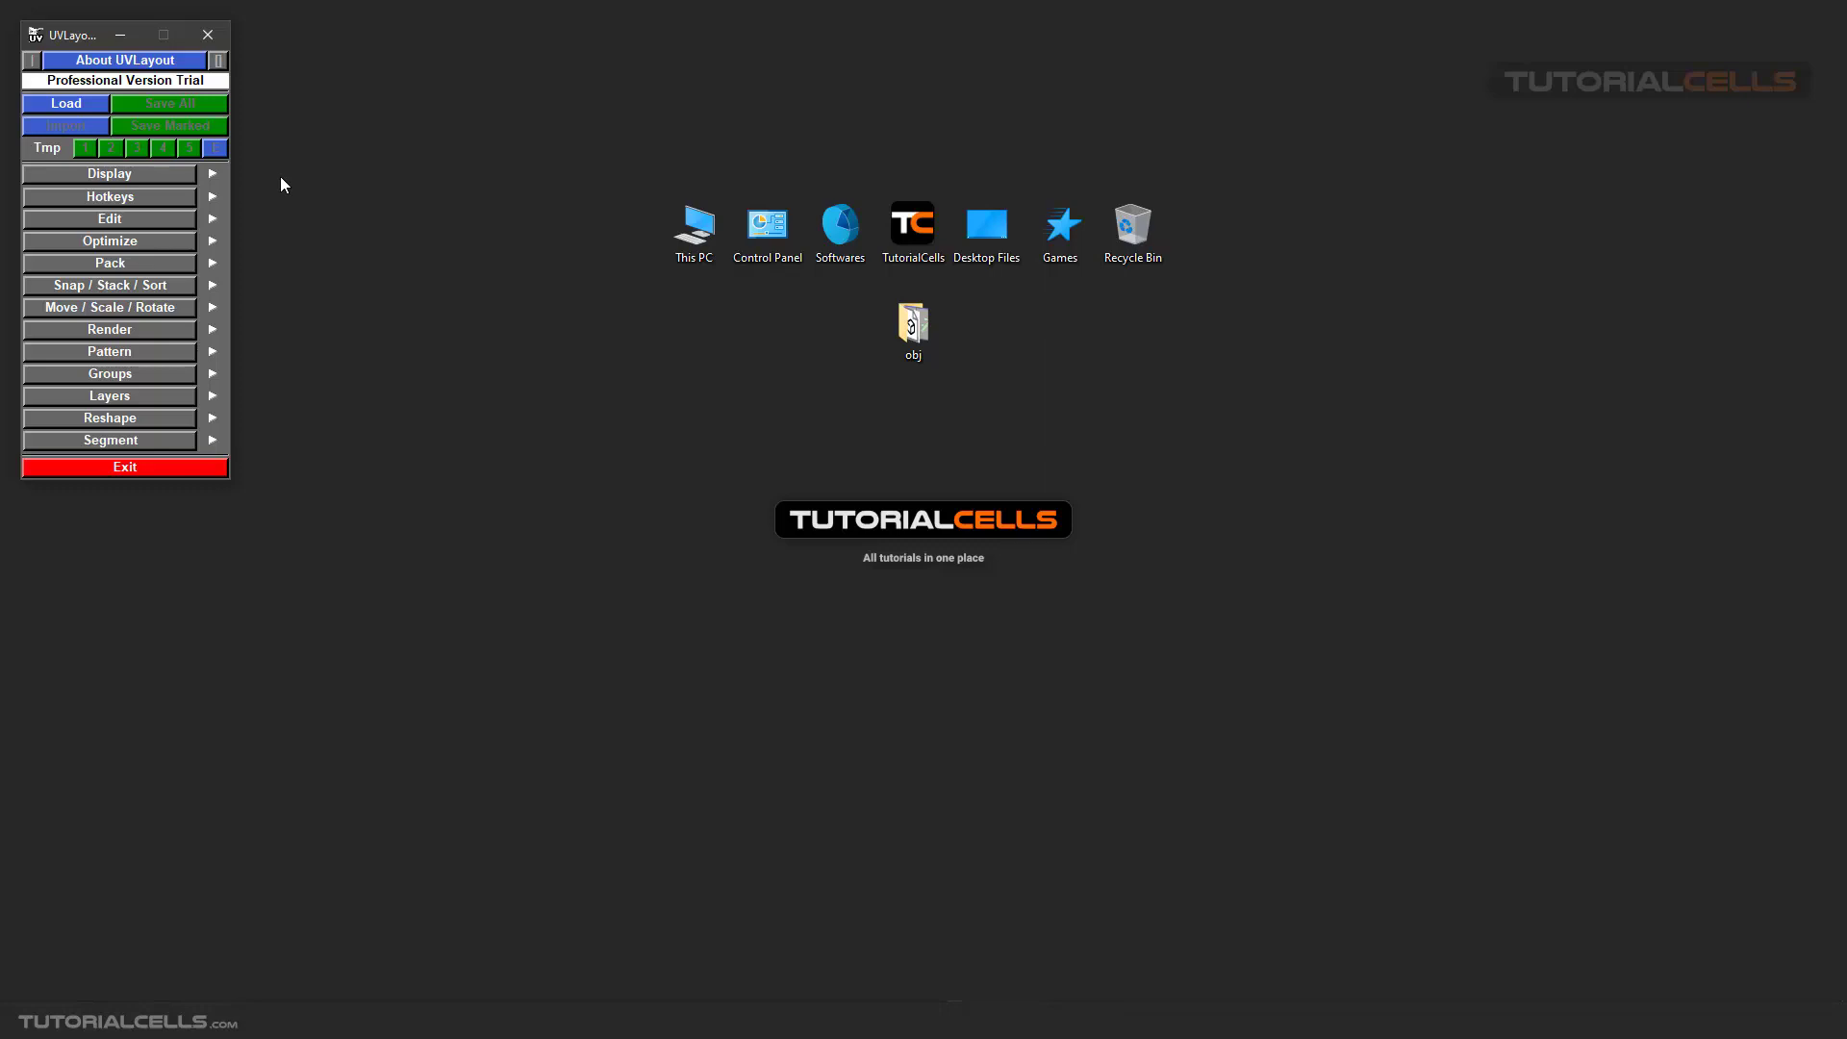
pyautogui.click(67, 104)
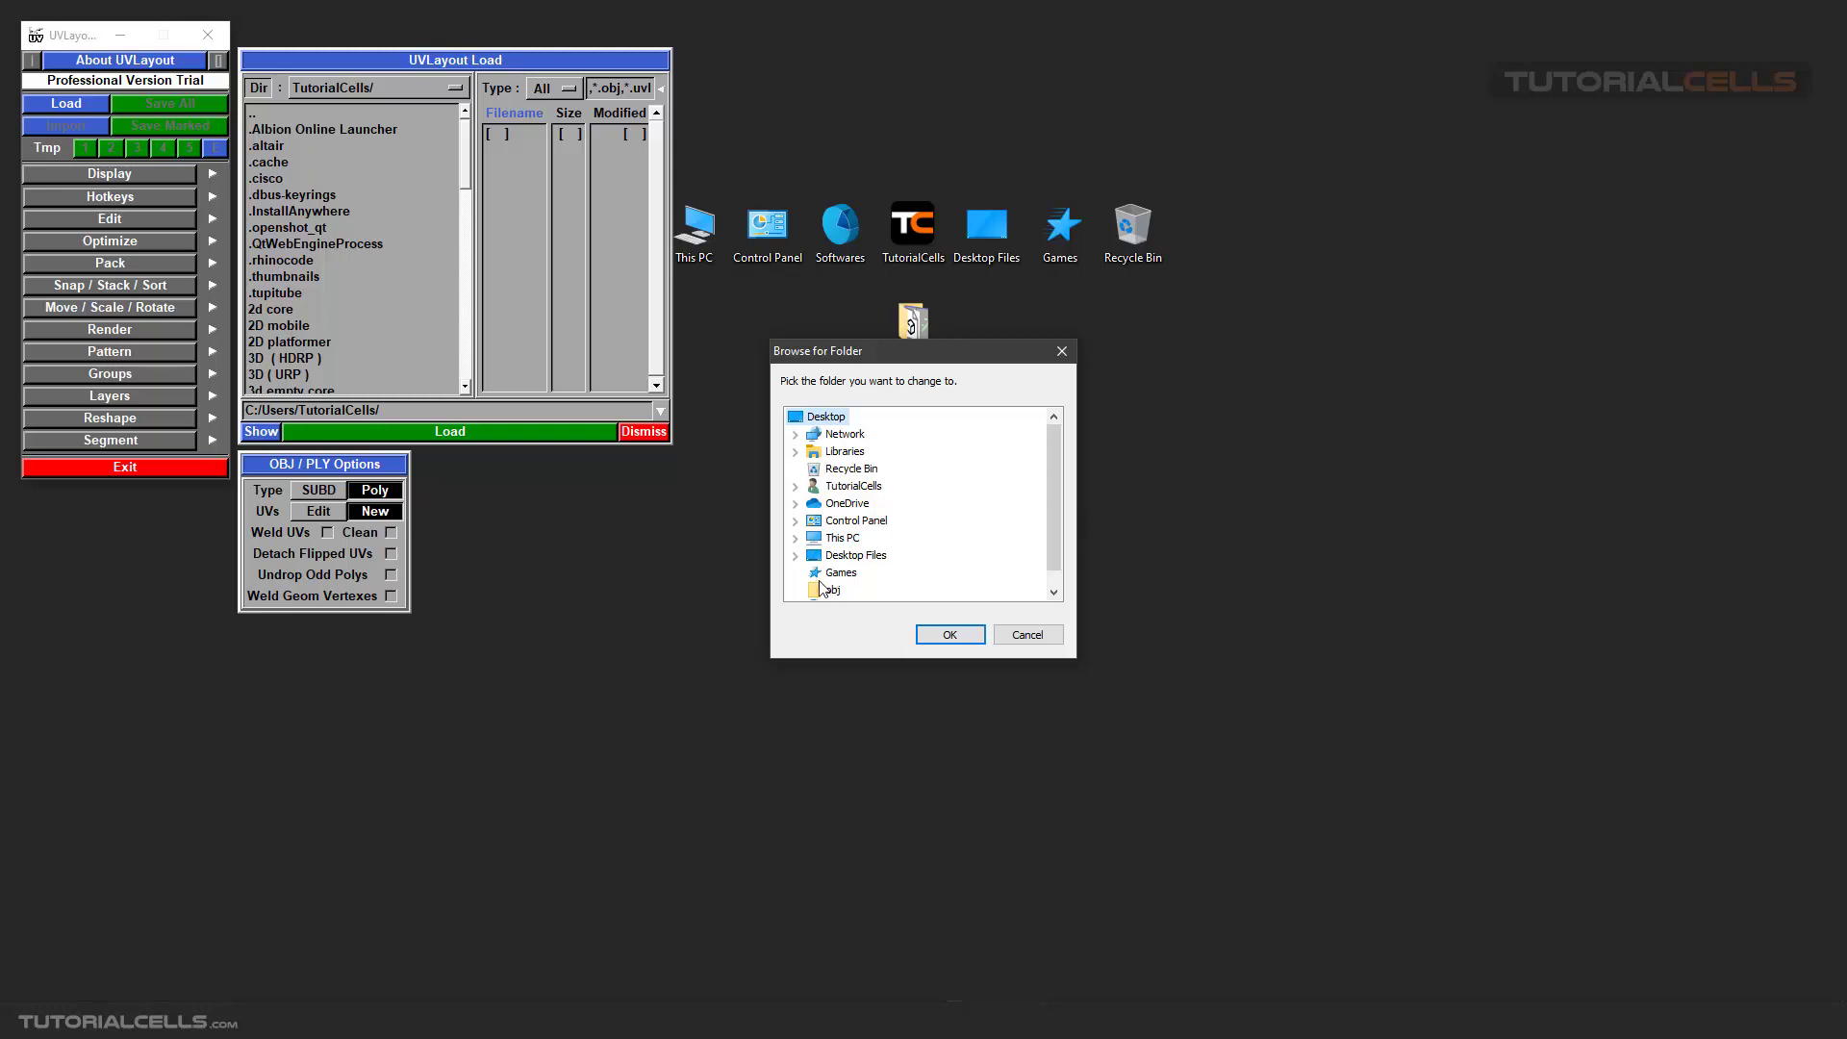
pyautogui.click(951, 636)
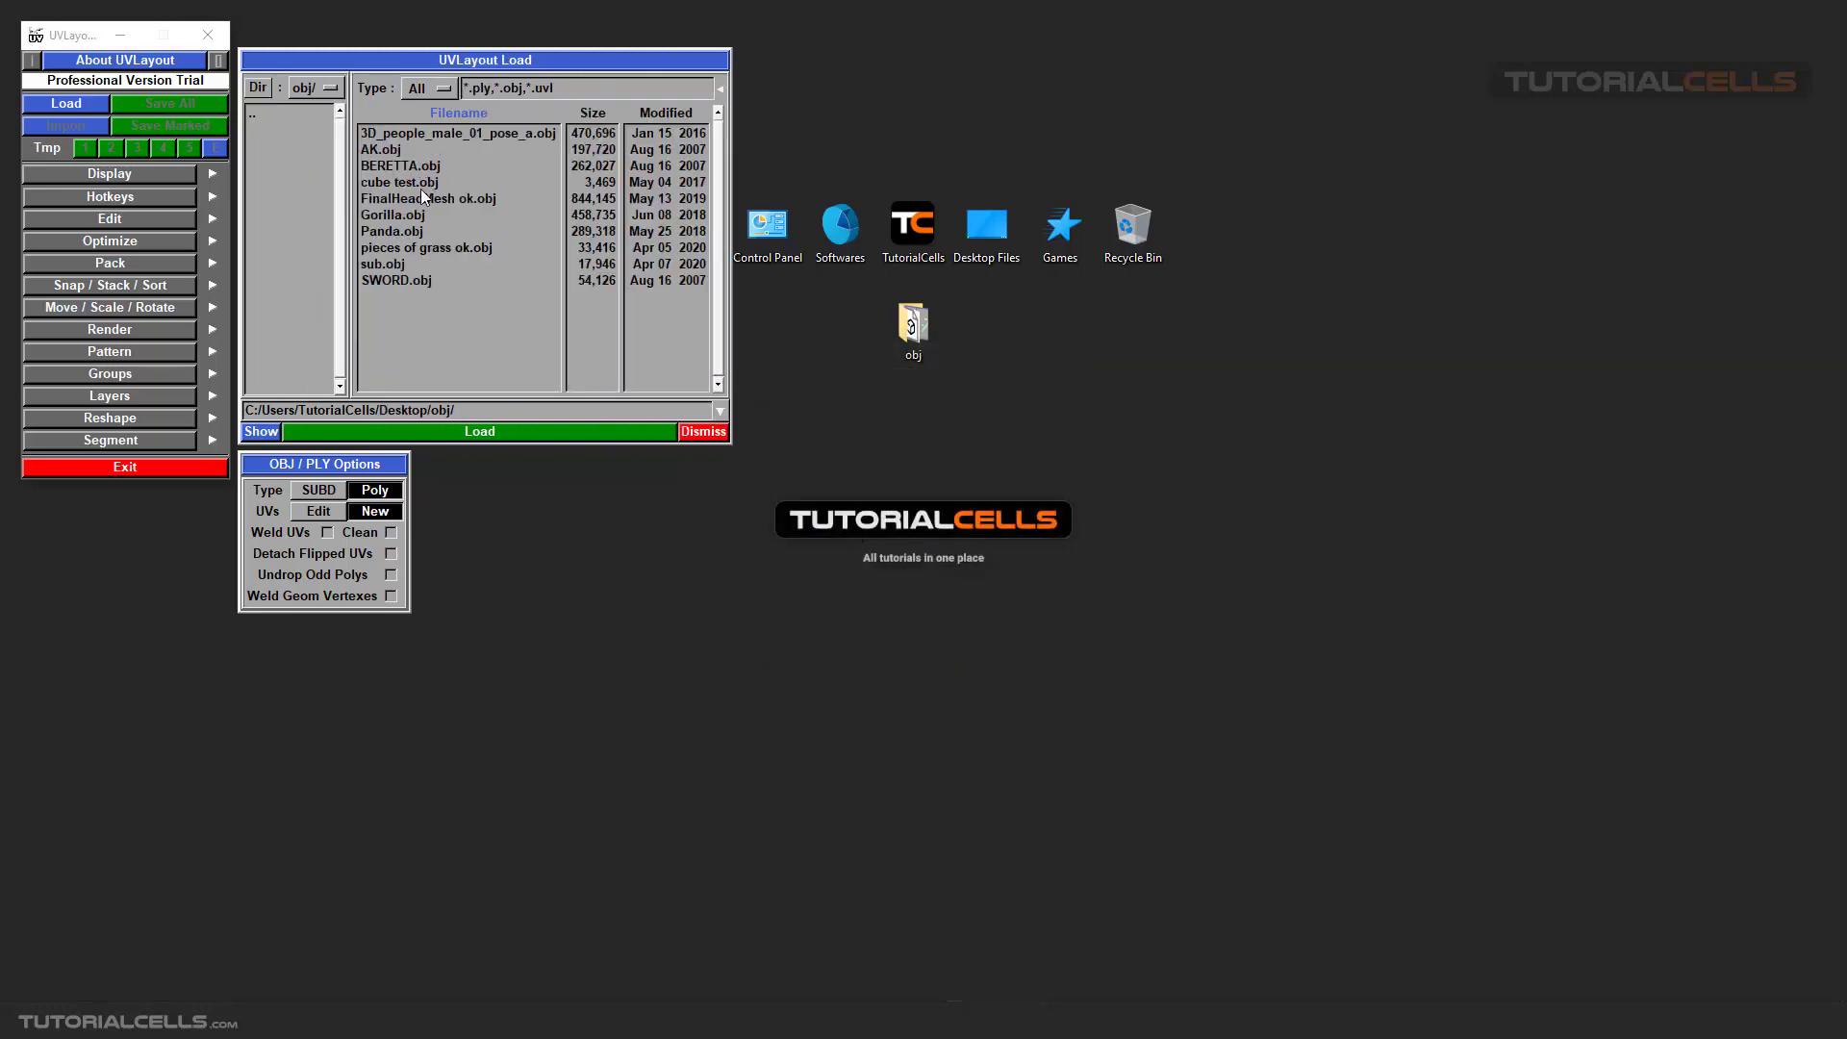
pyautogui.click(402, 281)
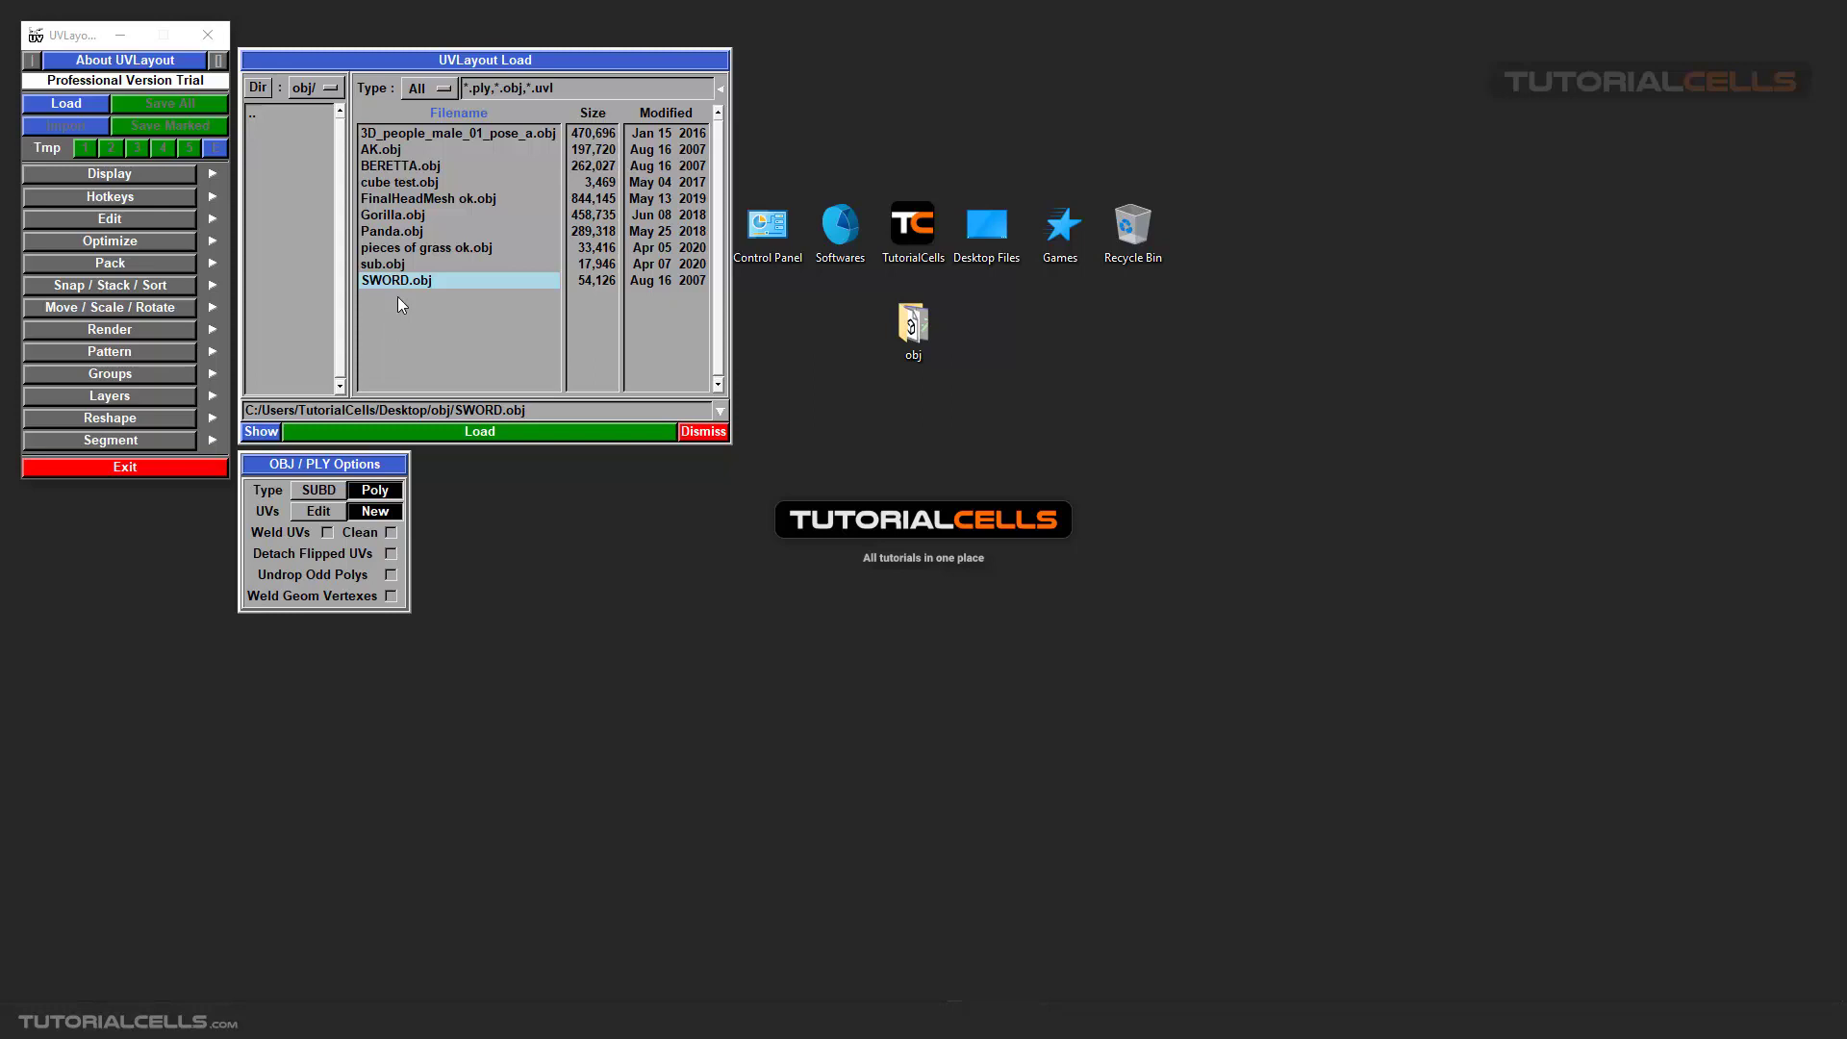
pyautogui.click(461, 432)
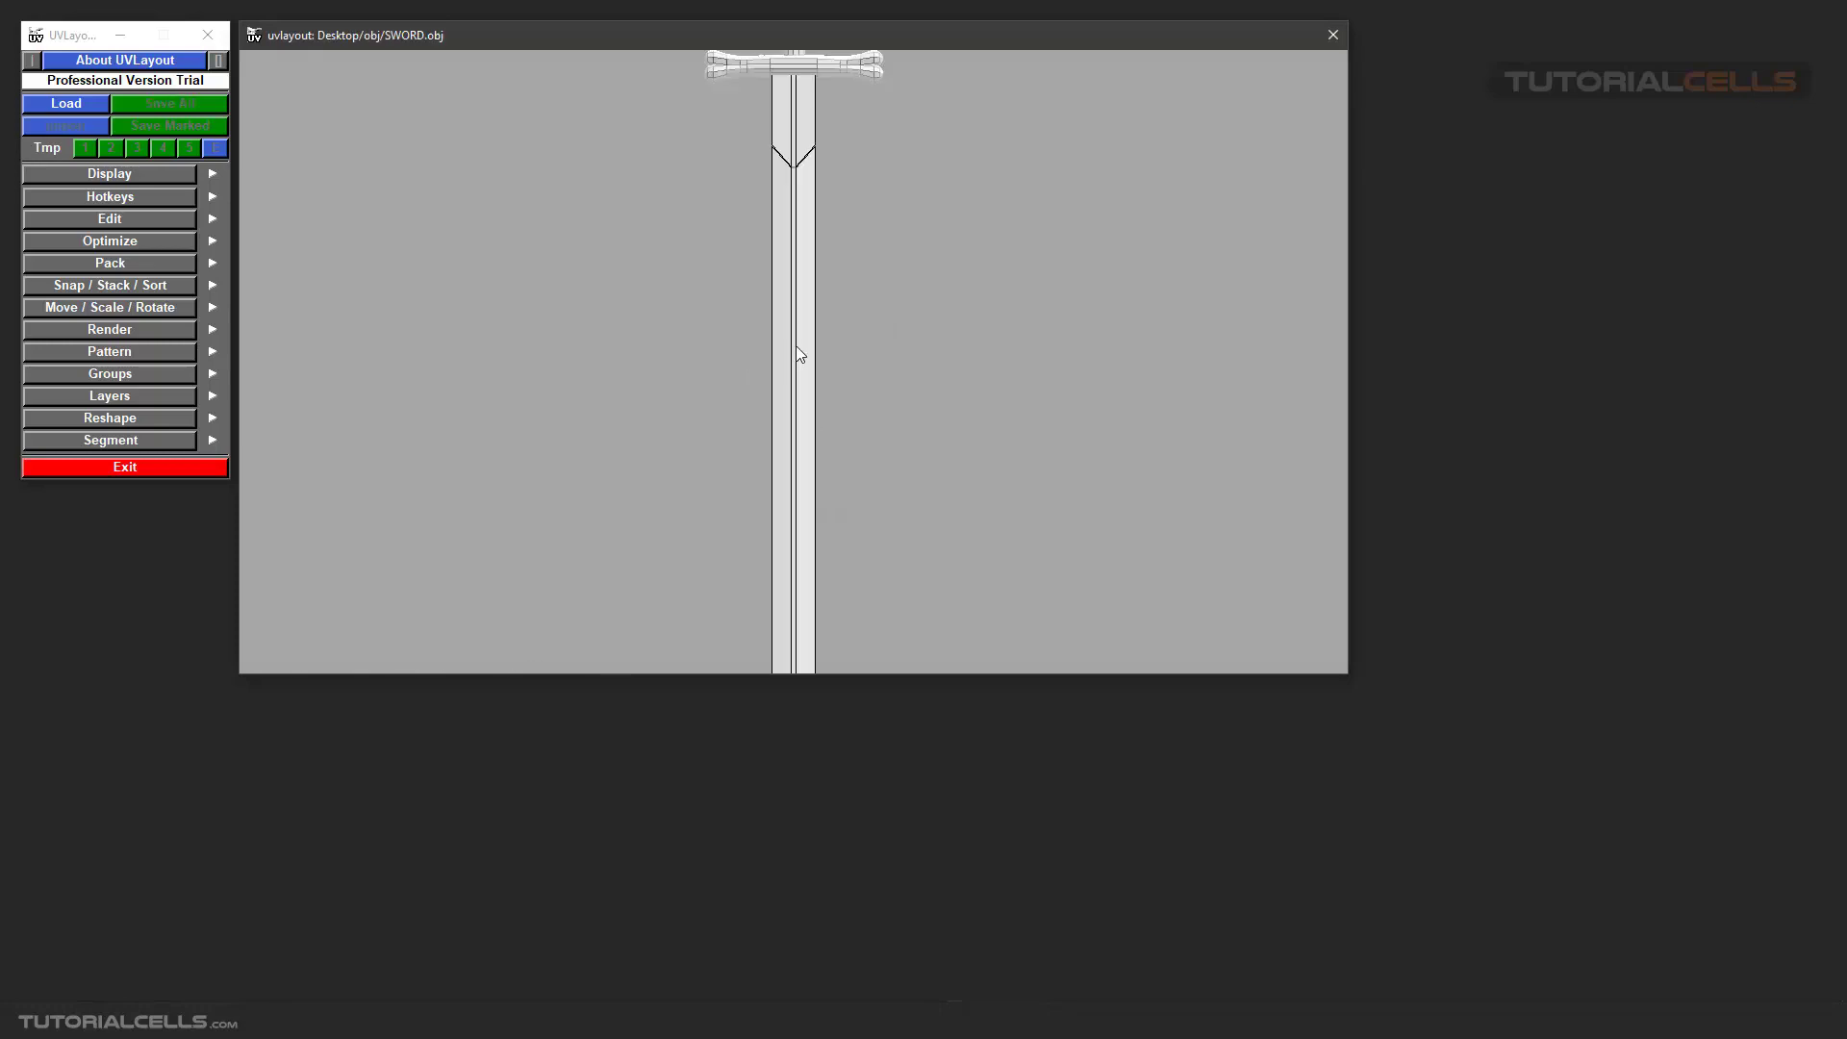
# Step: Enlarge the sword's model window to fill most of the screen
pyautogui.moveTo(839, 276); pyautogui.dragTo(807, 294)
pyautogui.scroll(3, 785, 344)
pyautogui.moveTo(343, 39)
pyautogui.mouseDown()
pyautogui.moveTo(693, 252)
pyautogui.moveTo(586, 83)
pyautogui.moveTo(673, 161)
pyautogui.moveTo(429, 50)
pyautogui.moveTo(355, 38)
pyautogui.mouseUp()
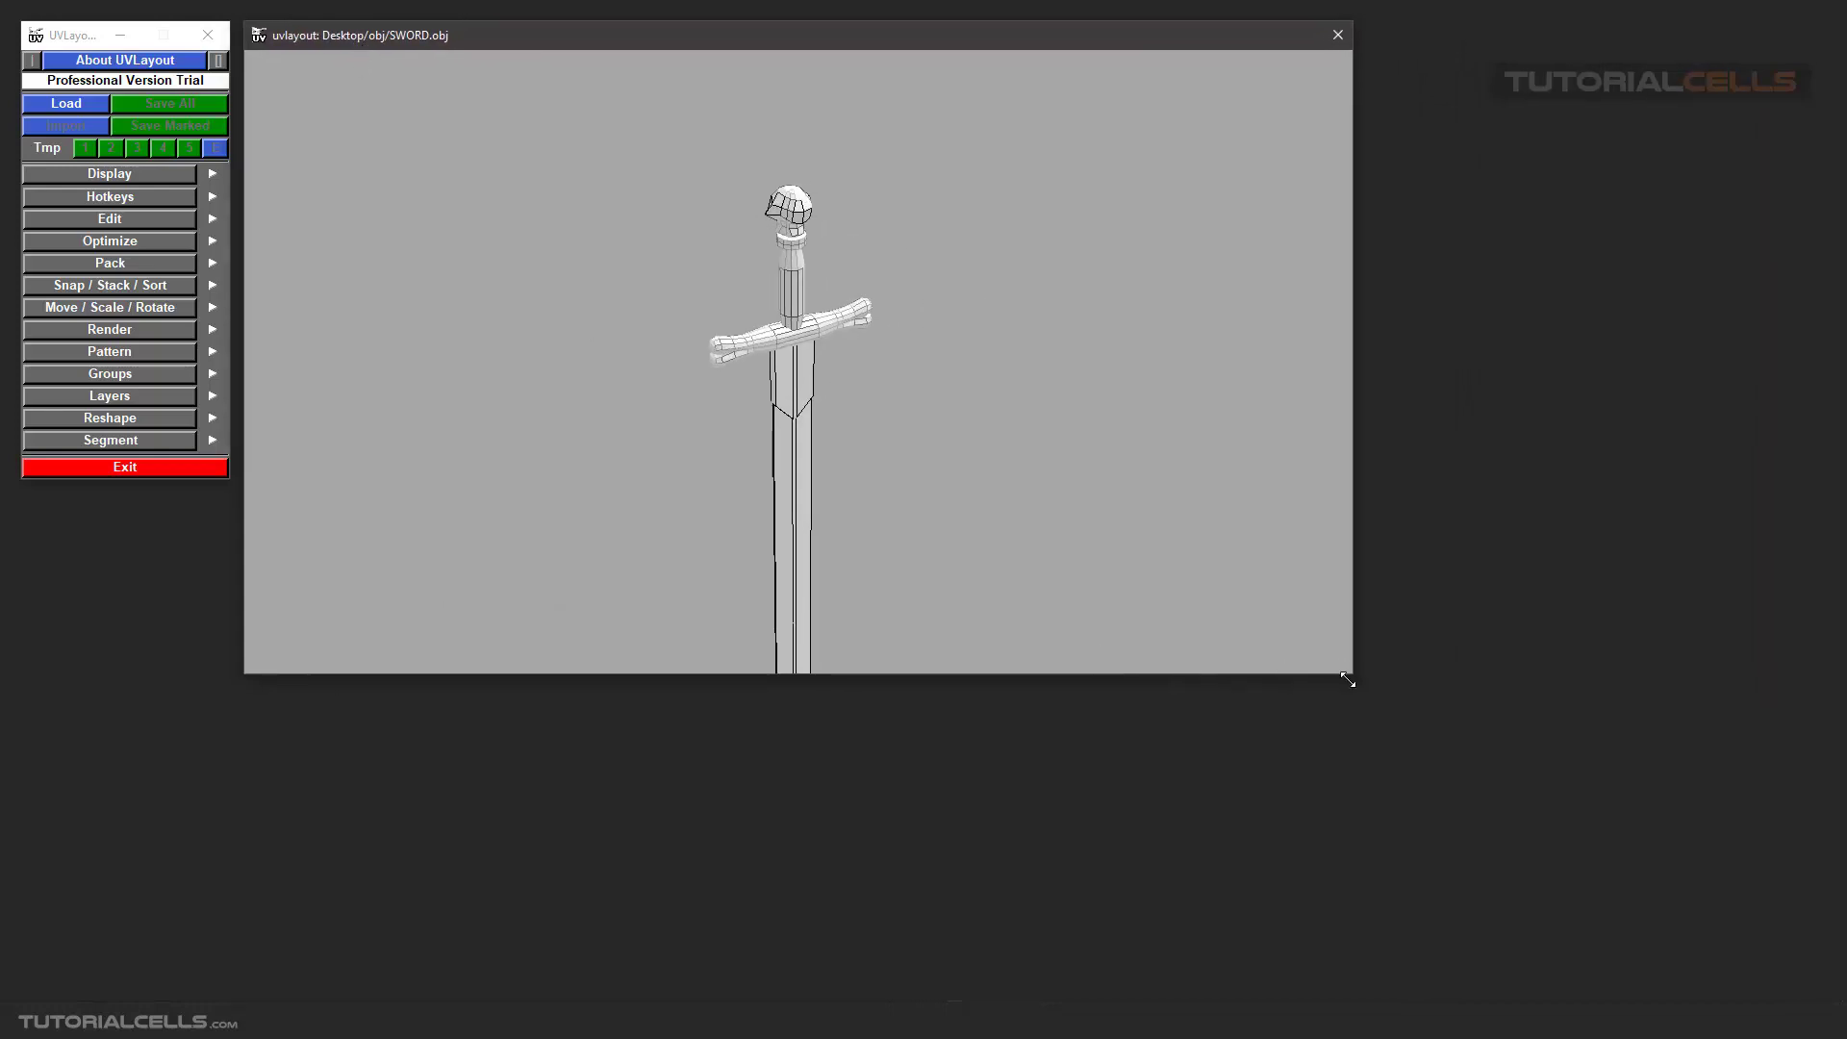
pyautogui.moveTo(1352, 676); pyautogui.dragTo(1769, 974)
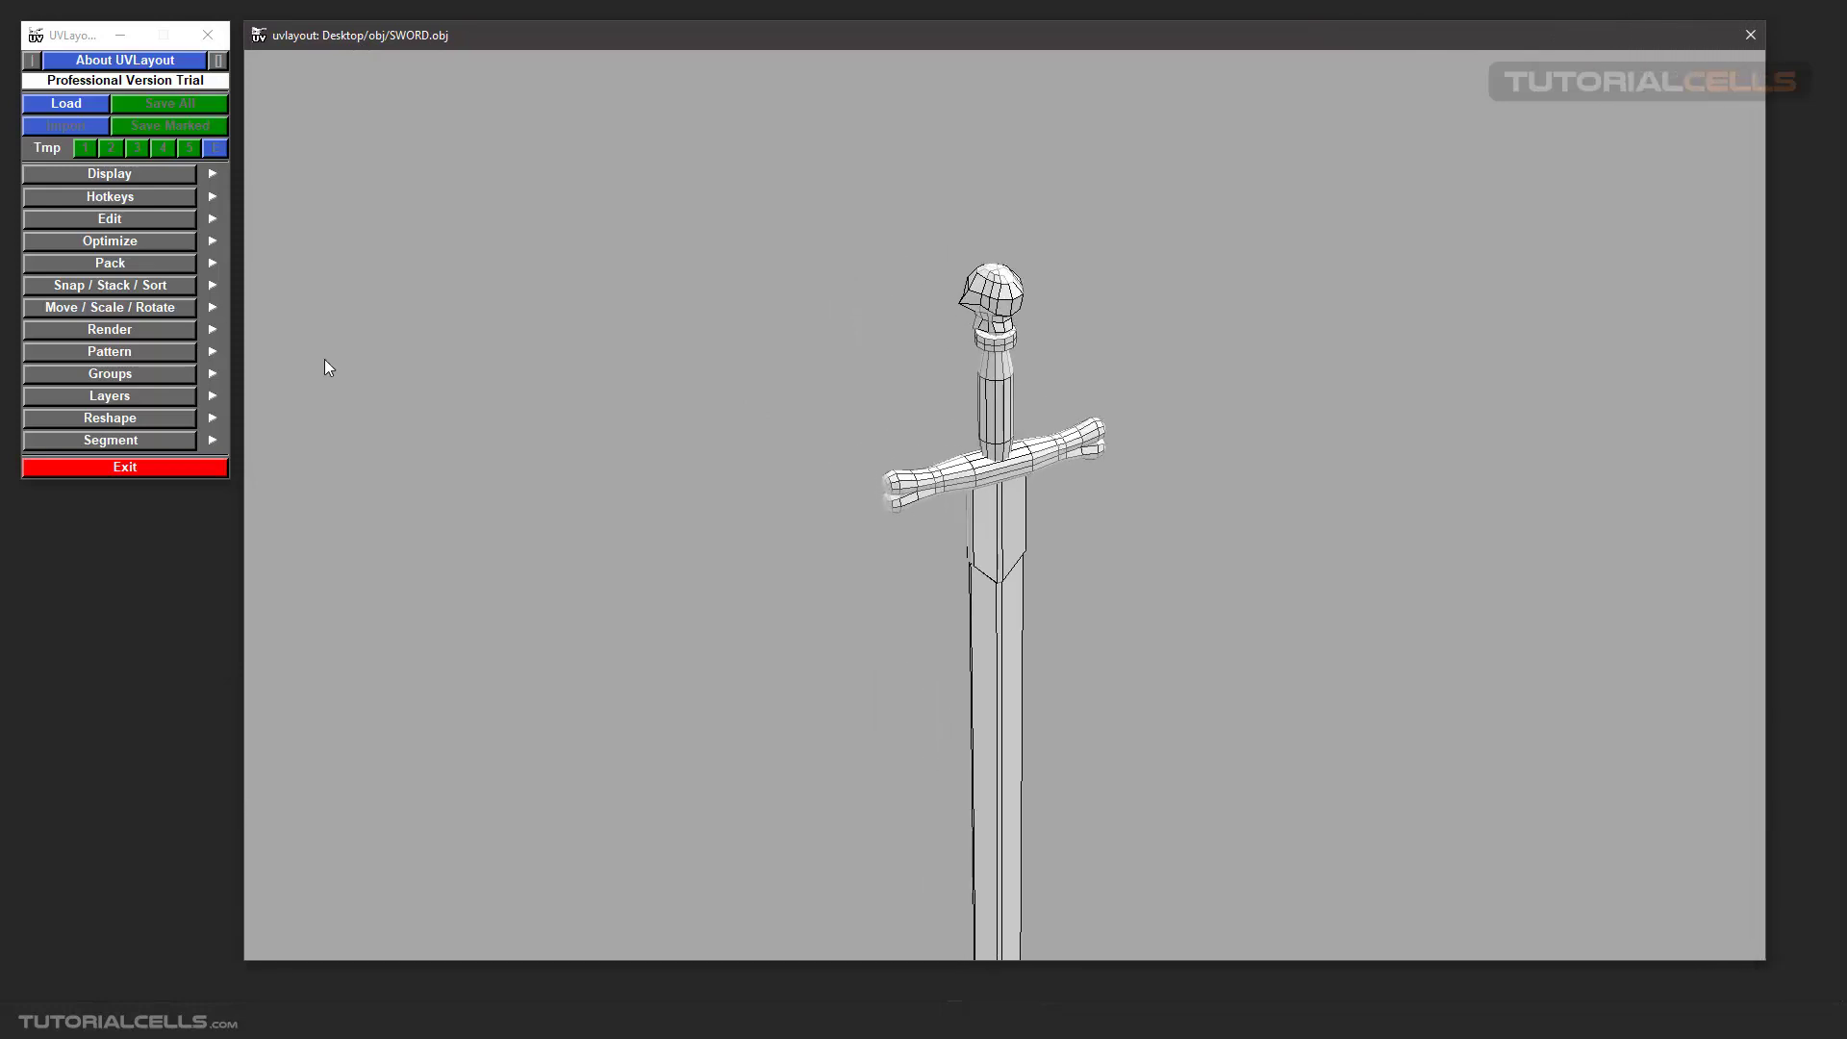
# Step: Split the model view twice to make three panes
pyautogui.click(212, 175)
pyautogui.click(212, 175)
pyautogui.click(212, 175)
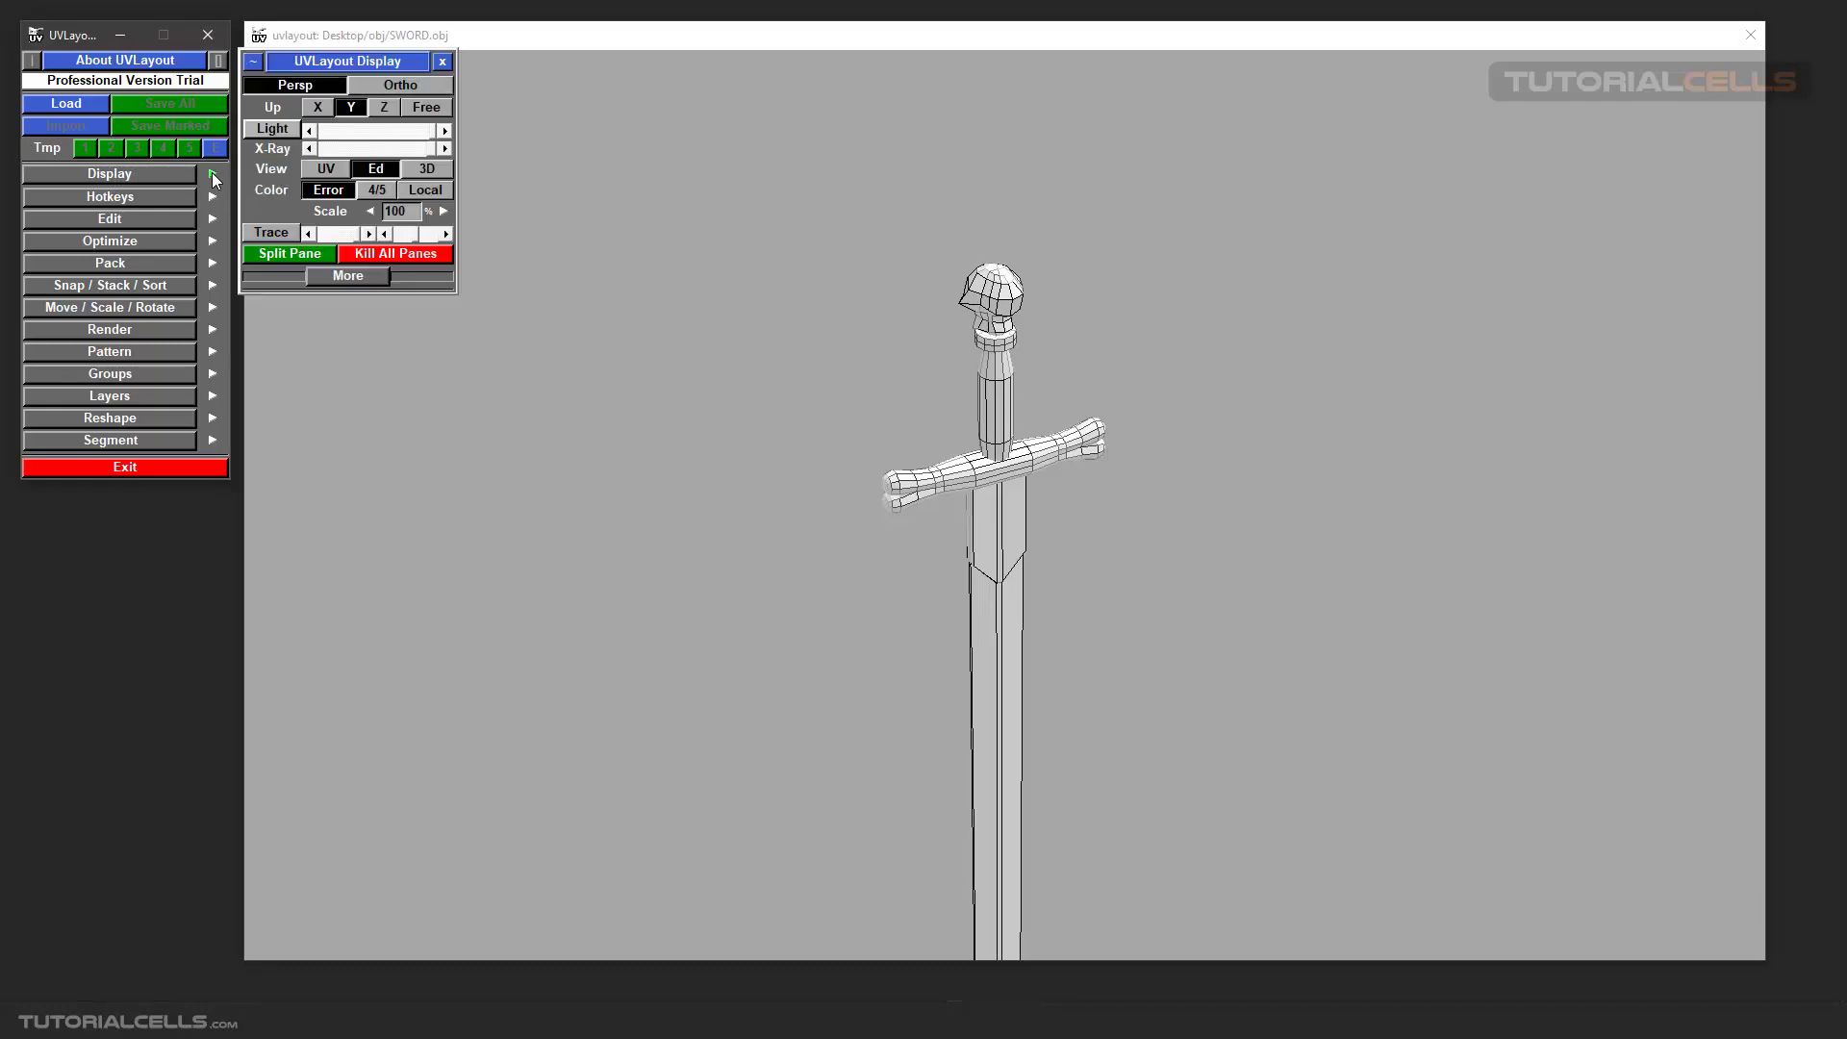
pyautogui.moveTo(273, 88)
pyautogui.mouseDown()
pyautogui.moveTo(322, 231)
pyautogui.moveTo(1600, 227)
pyautogui.moveTo(1303, 235)
pyautogui.moveTo(278, 108)
pyautogui.mouseUp()
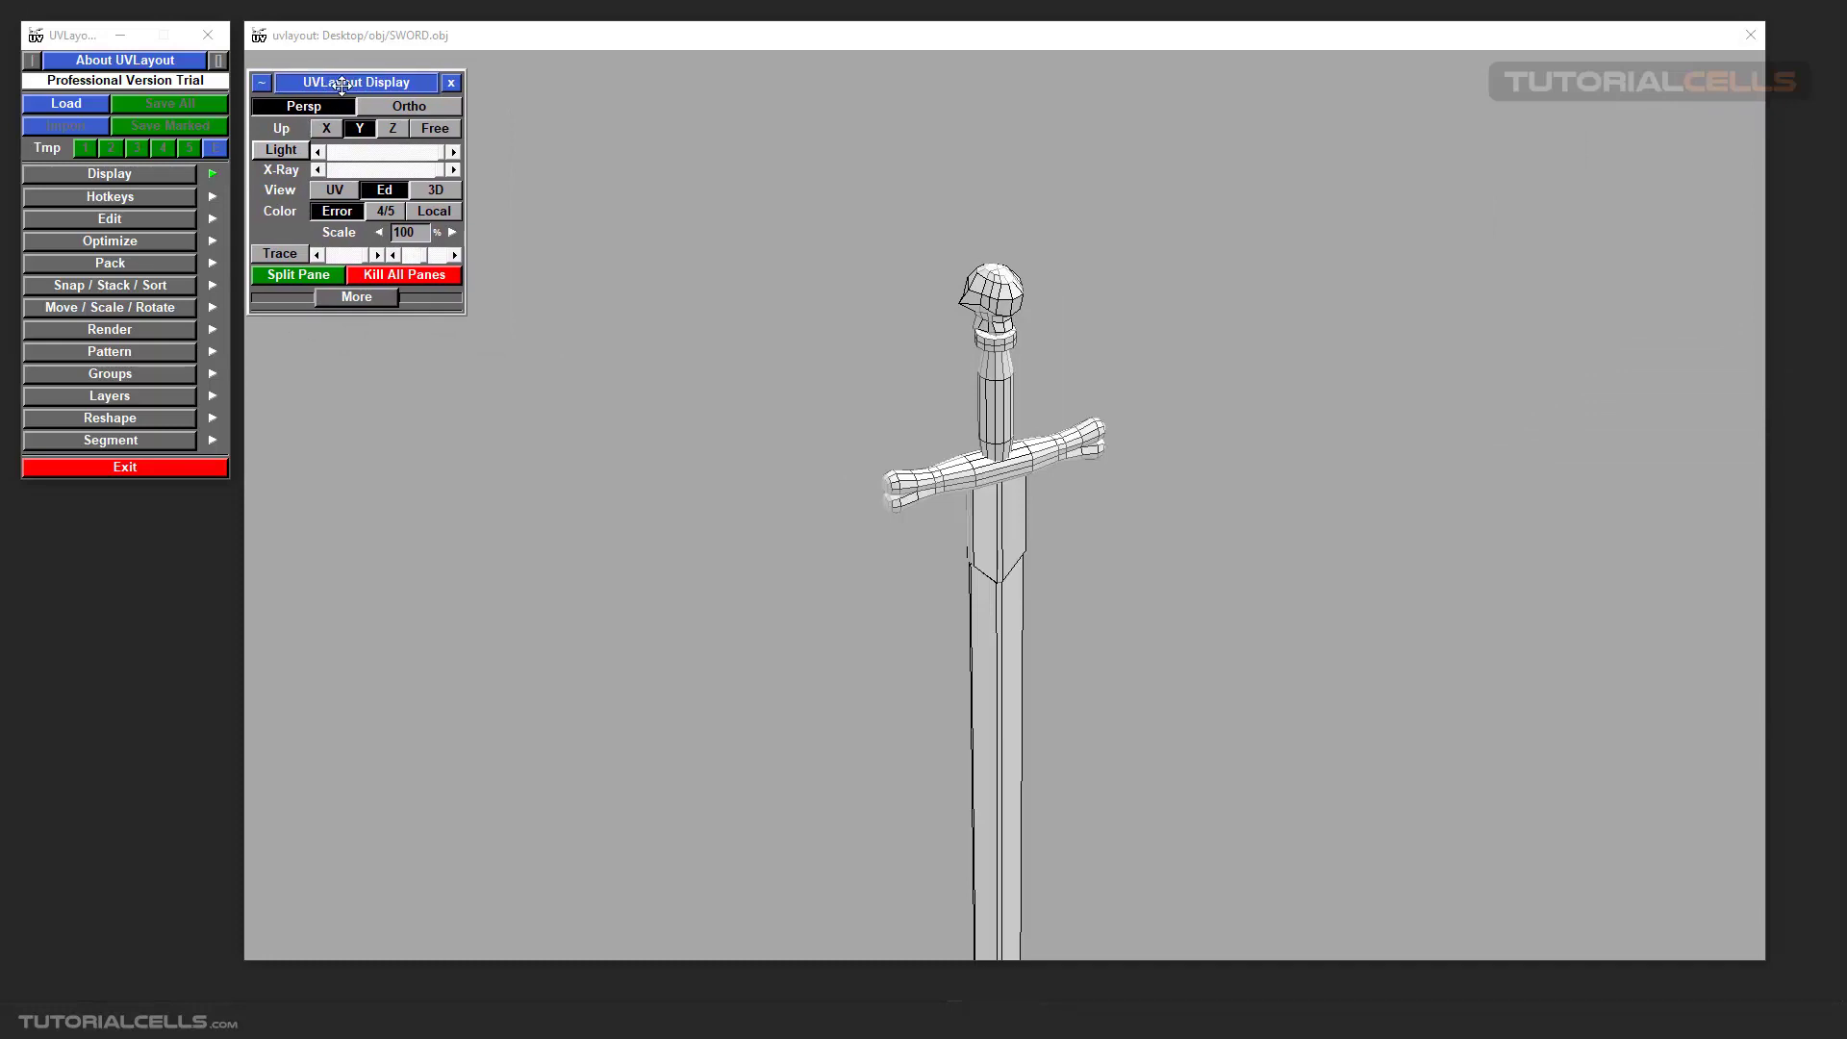
pyautogui.click(306, 275)
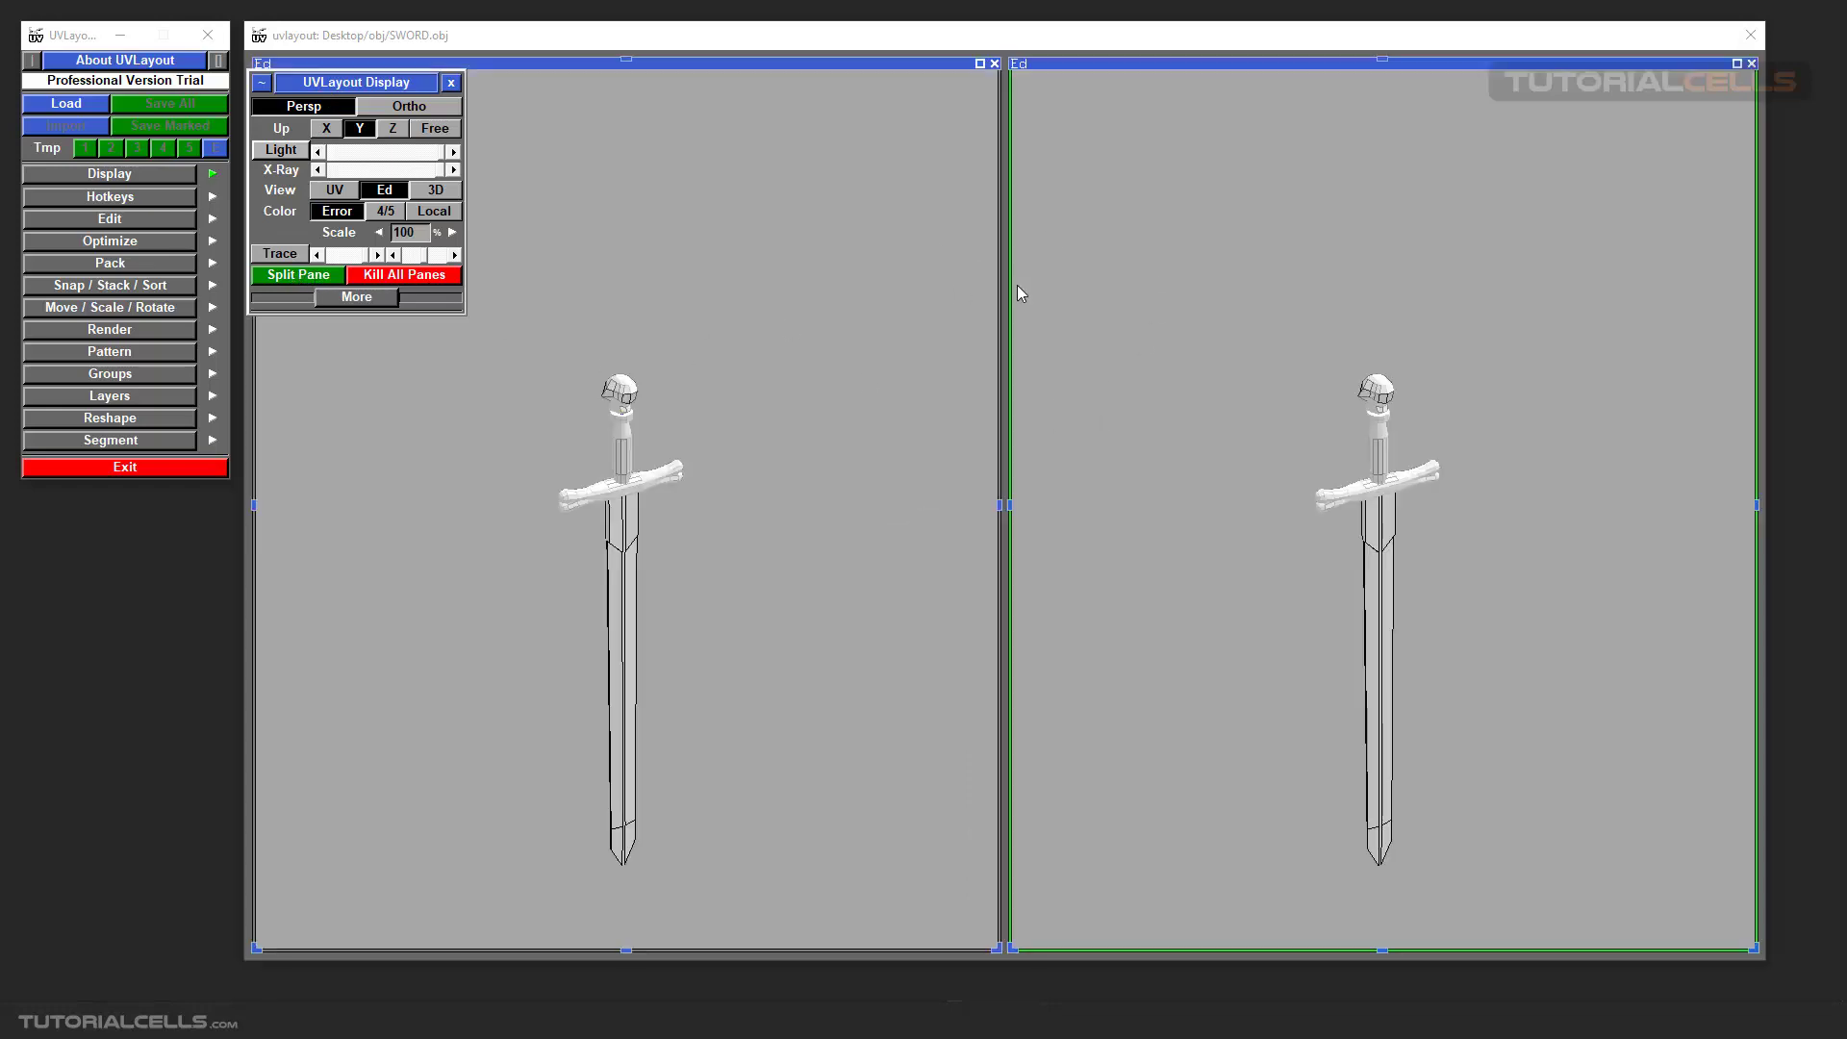
pyautogui.click(334, 277)
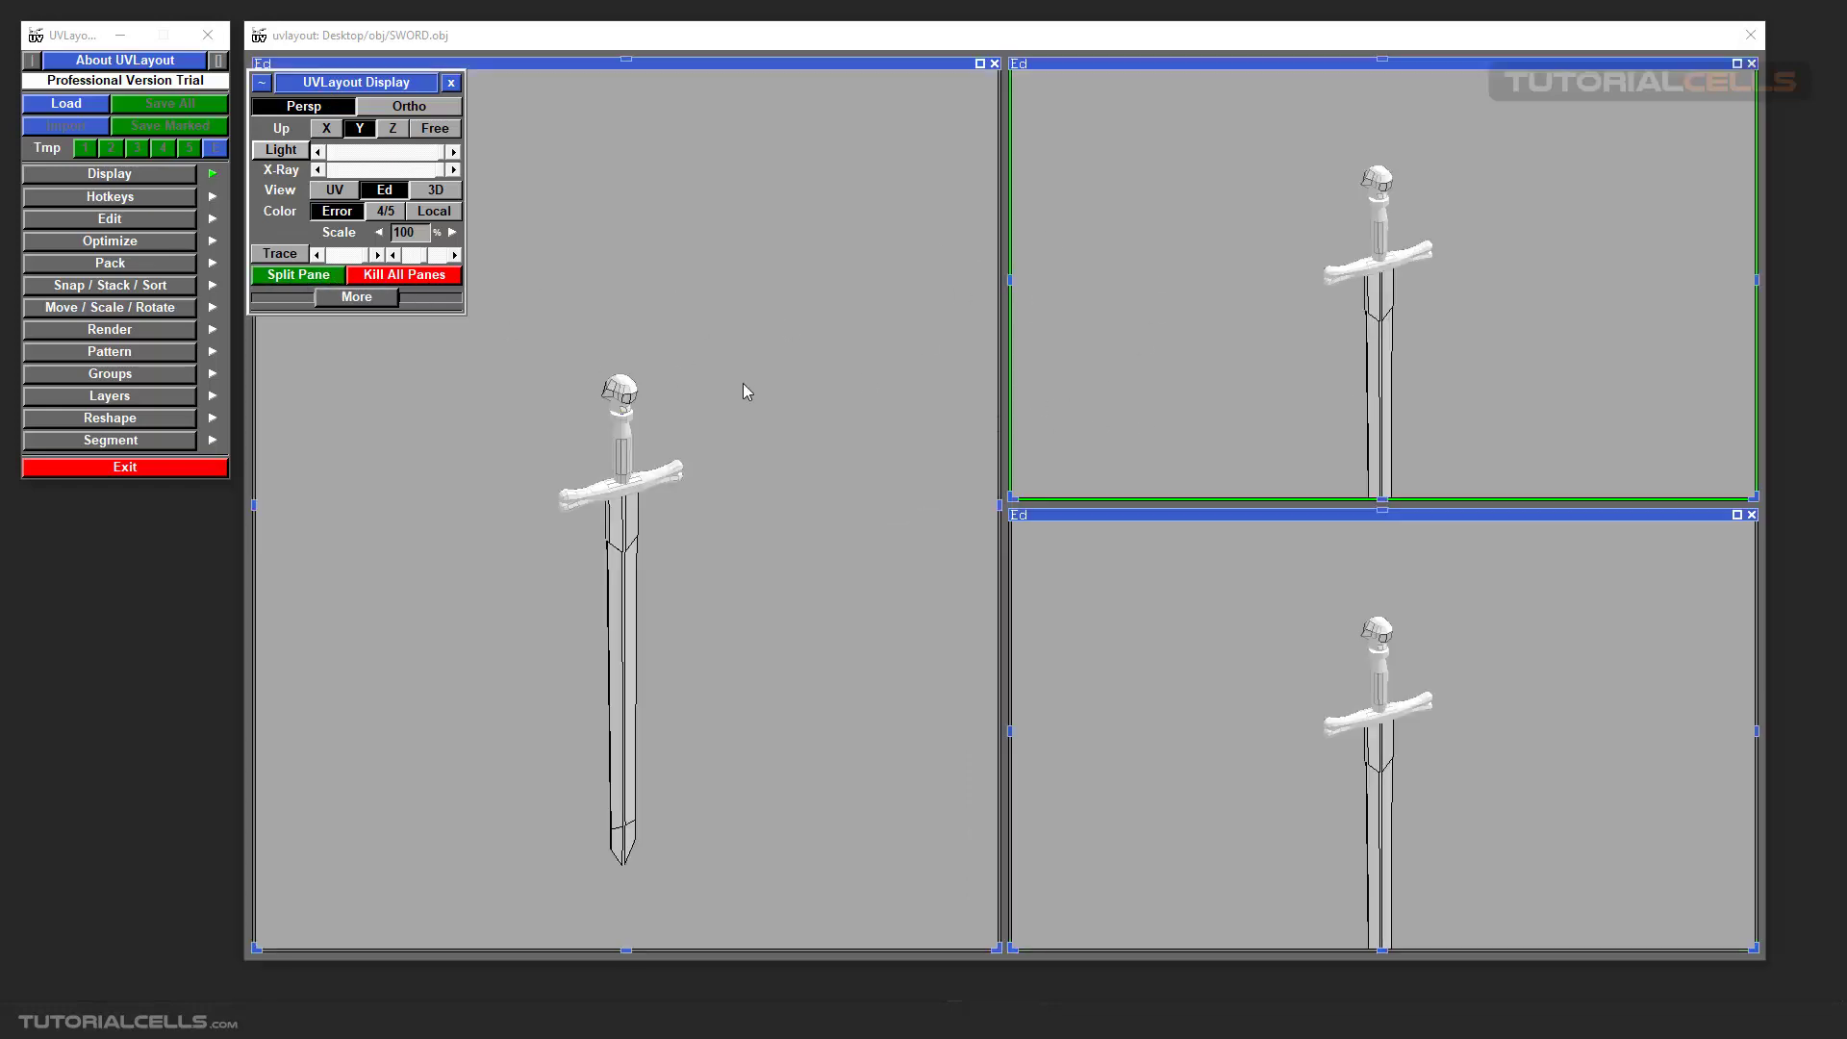
pyautogui.click(452, 83)
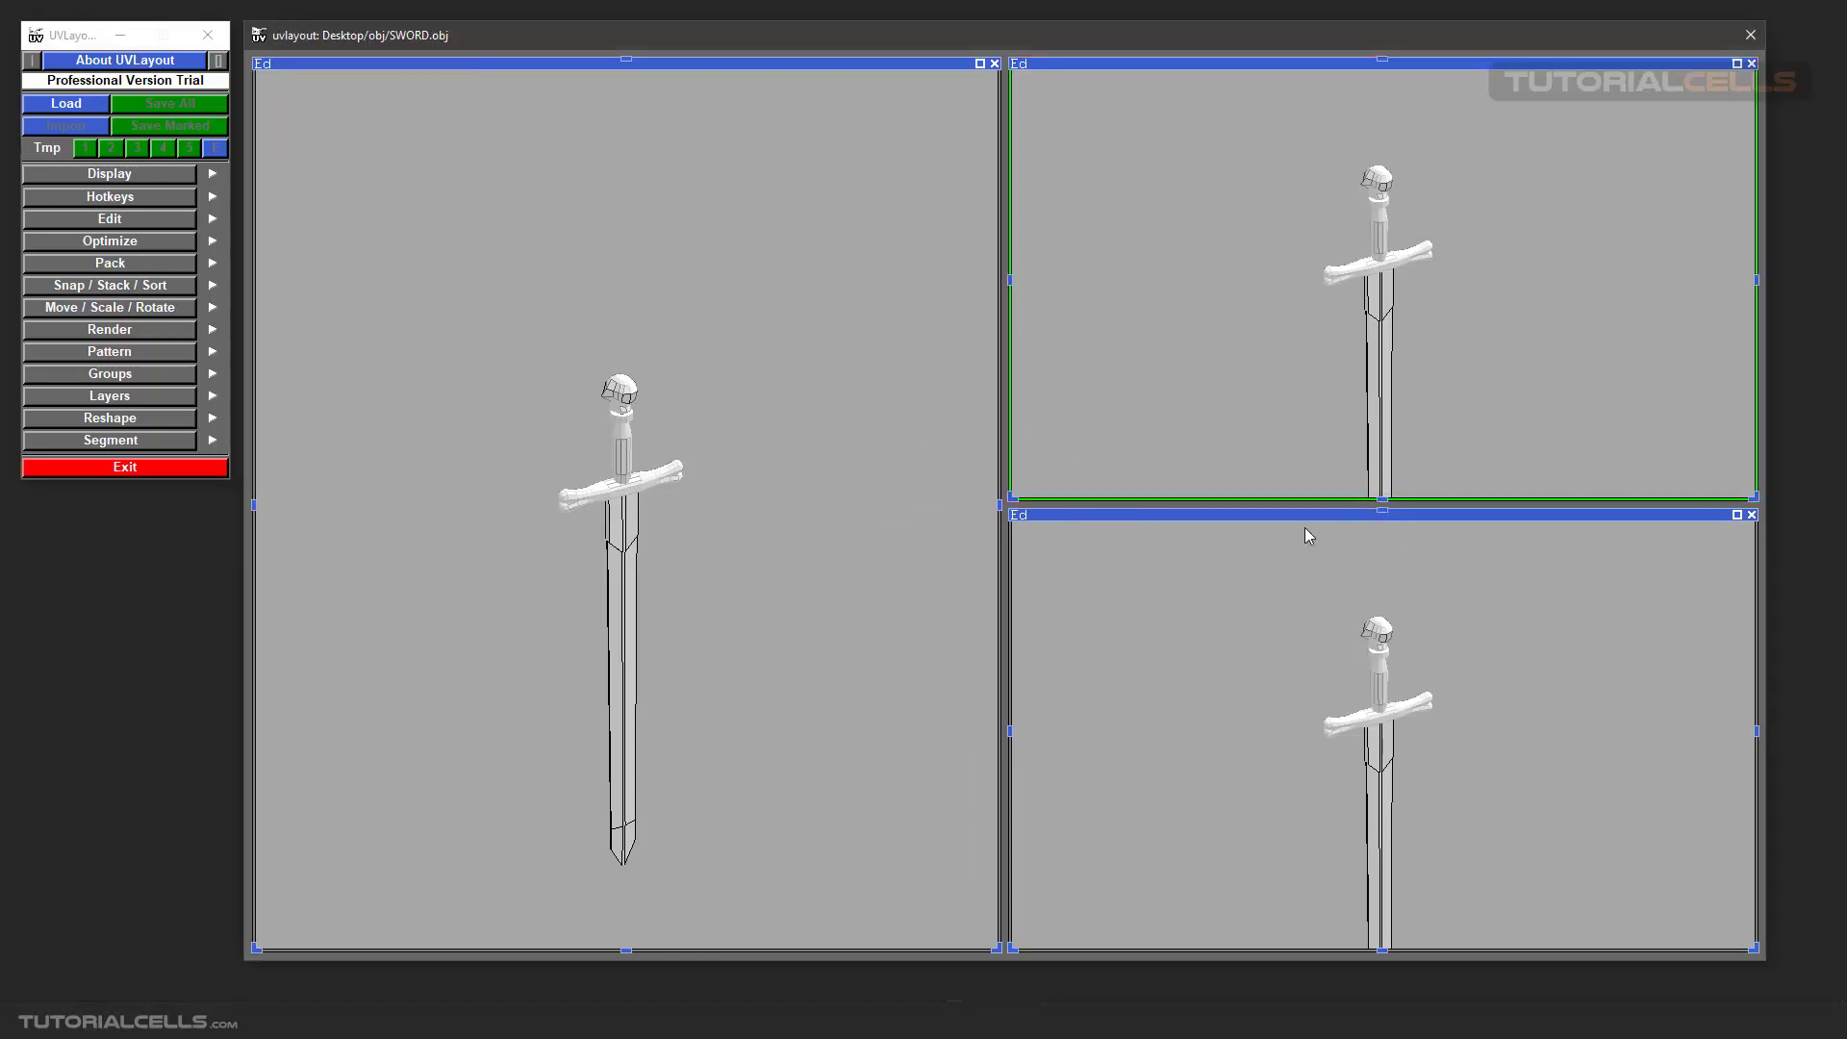
# Step: Orbit the sword in each of the three panes and kill all panes to restore a single view
pyautogui.moveTo(1314, 404); pyautogui.dragTo(1361, 332)
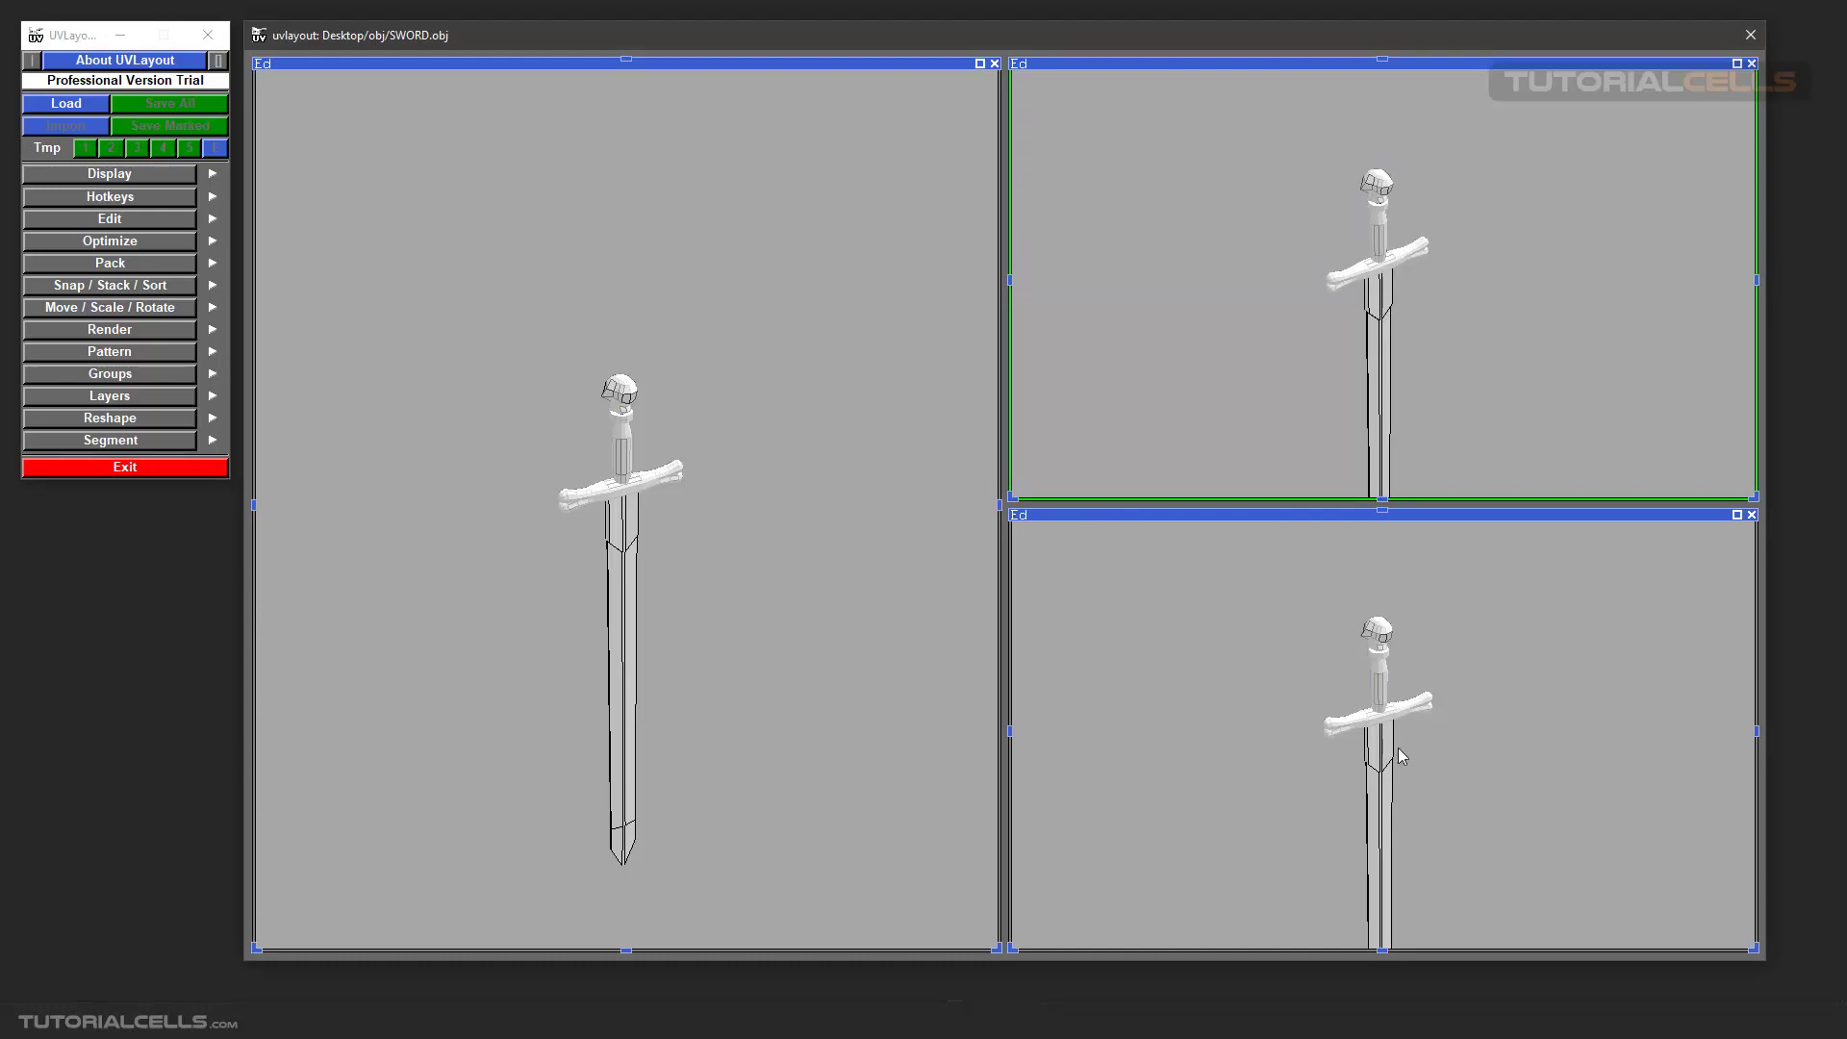
pyautogui.moveTo(1399, 748); pyautogui.dragTo(1380, 754)
pyautogui.moveTo(635, 467); pyautogui.dragTo(1250, 352)
pyautogui.moveTo(565, 532); pyautogui.dragTo(684, 561)
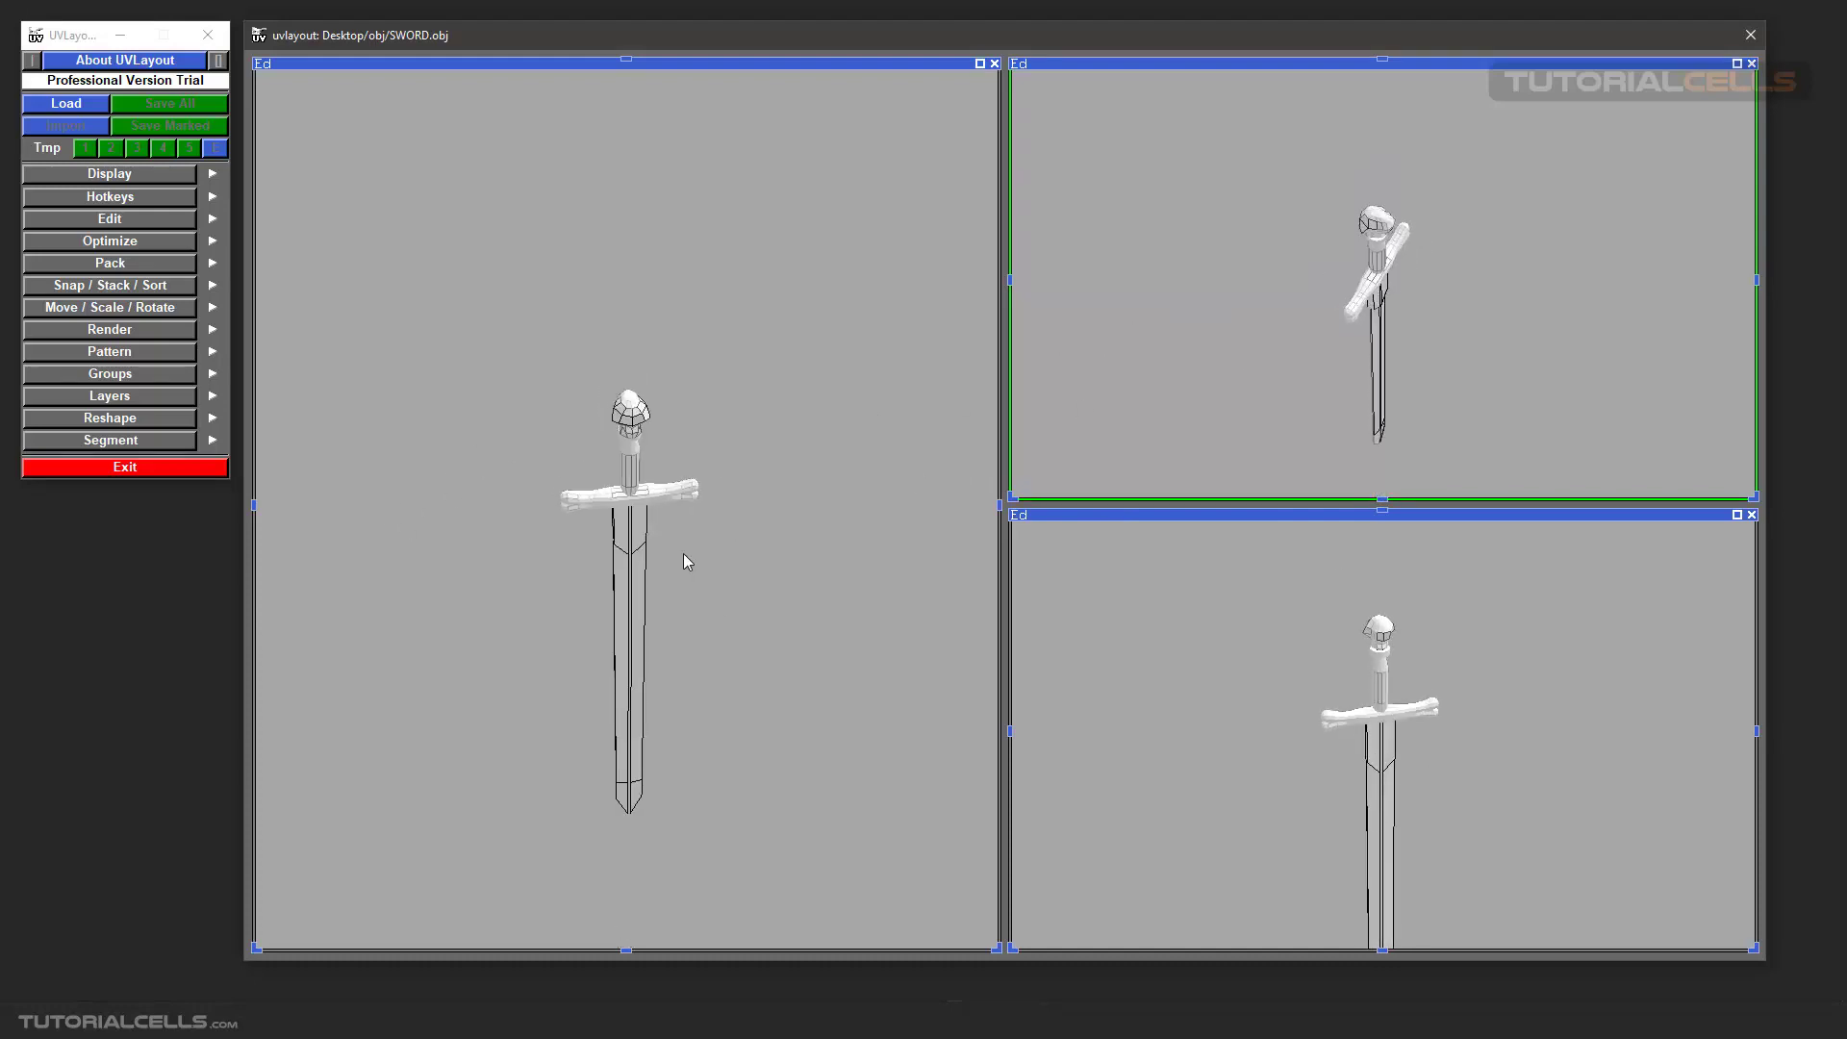
pyautogui.click(214, 177)
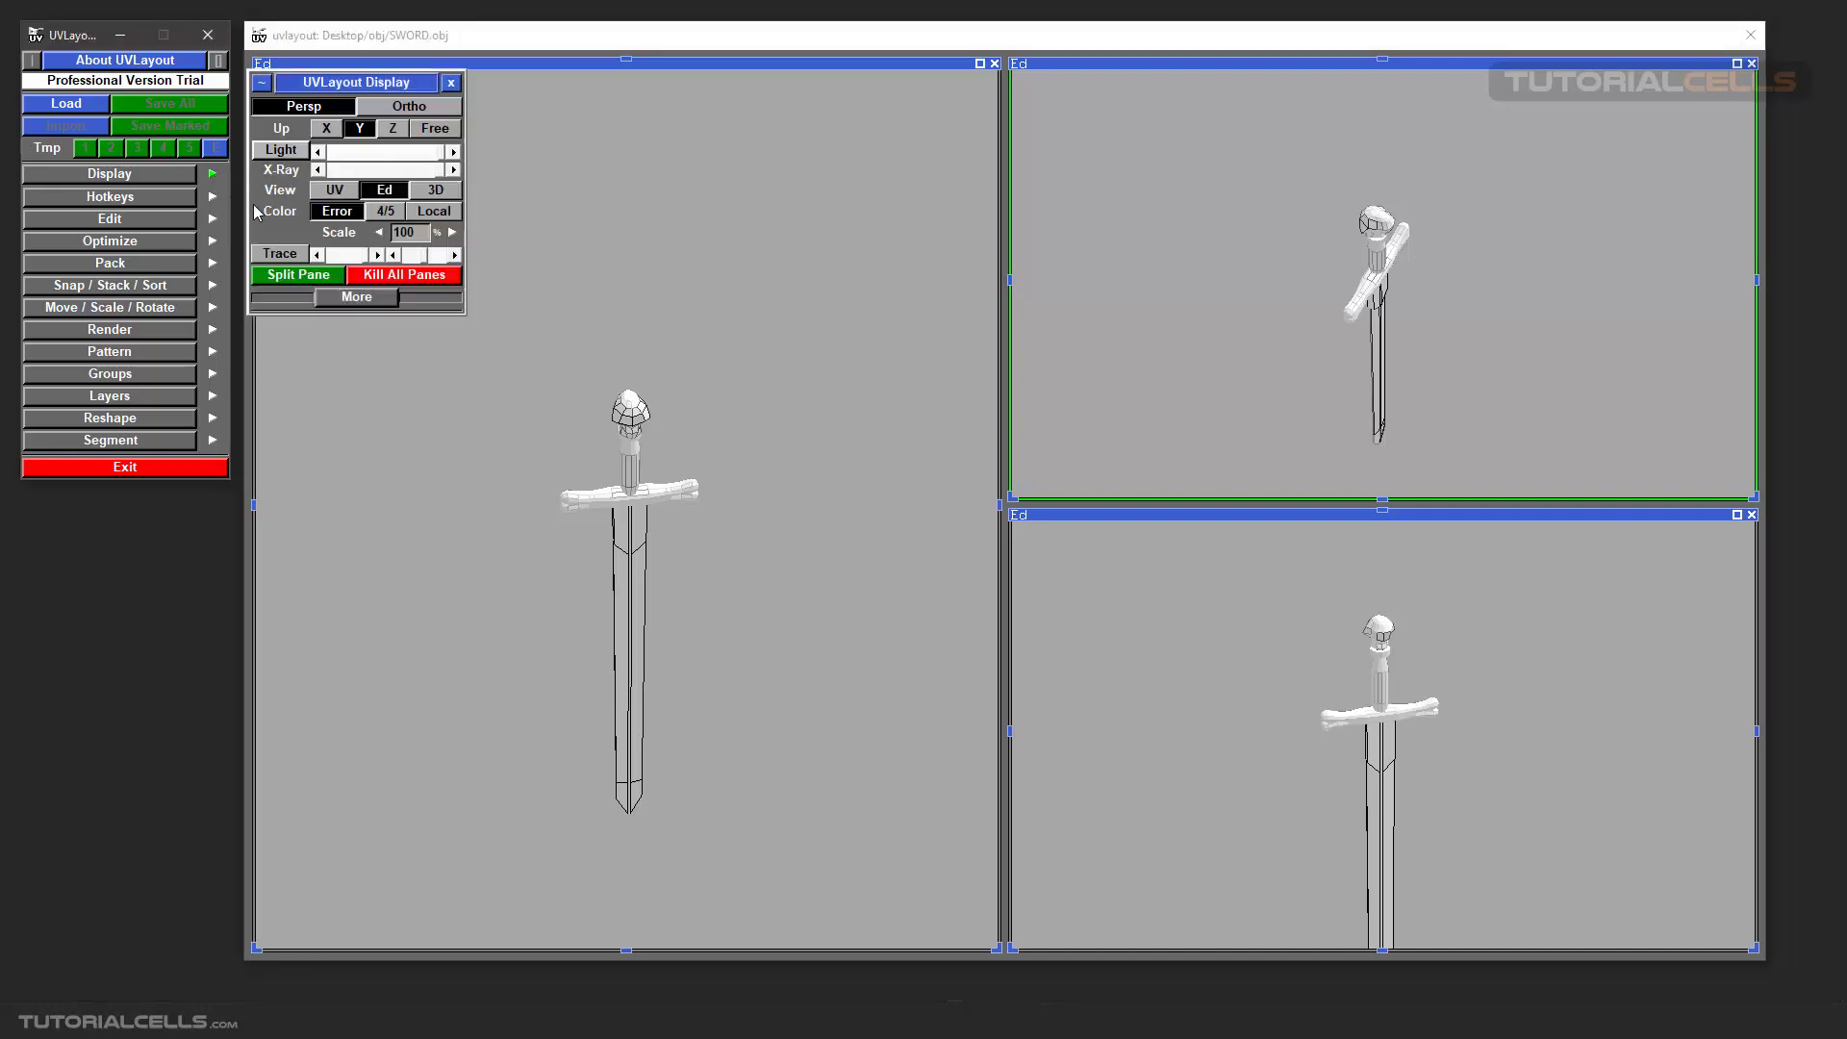
pyautogui.click(371, 276)
pyautogui.moveTo(947, 452); pyautogui.dragTo(590, 355)
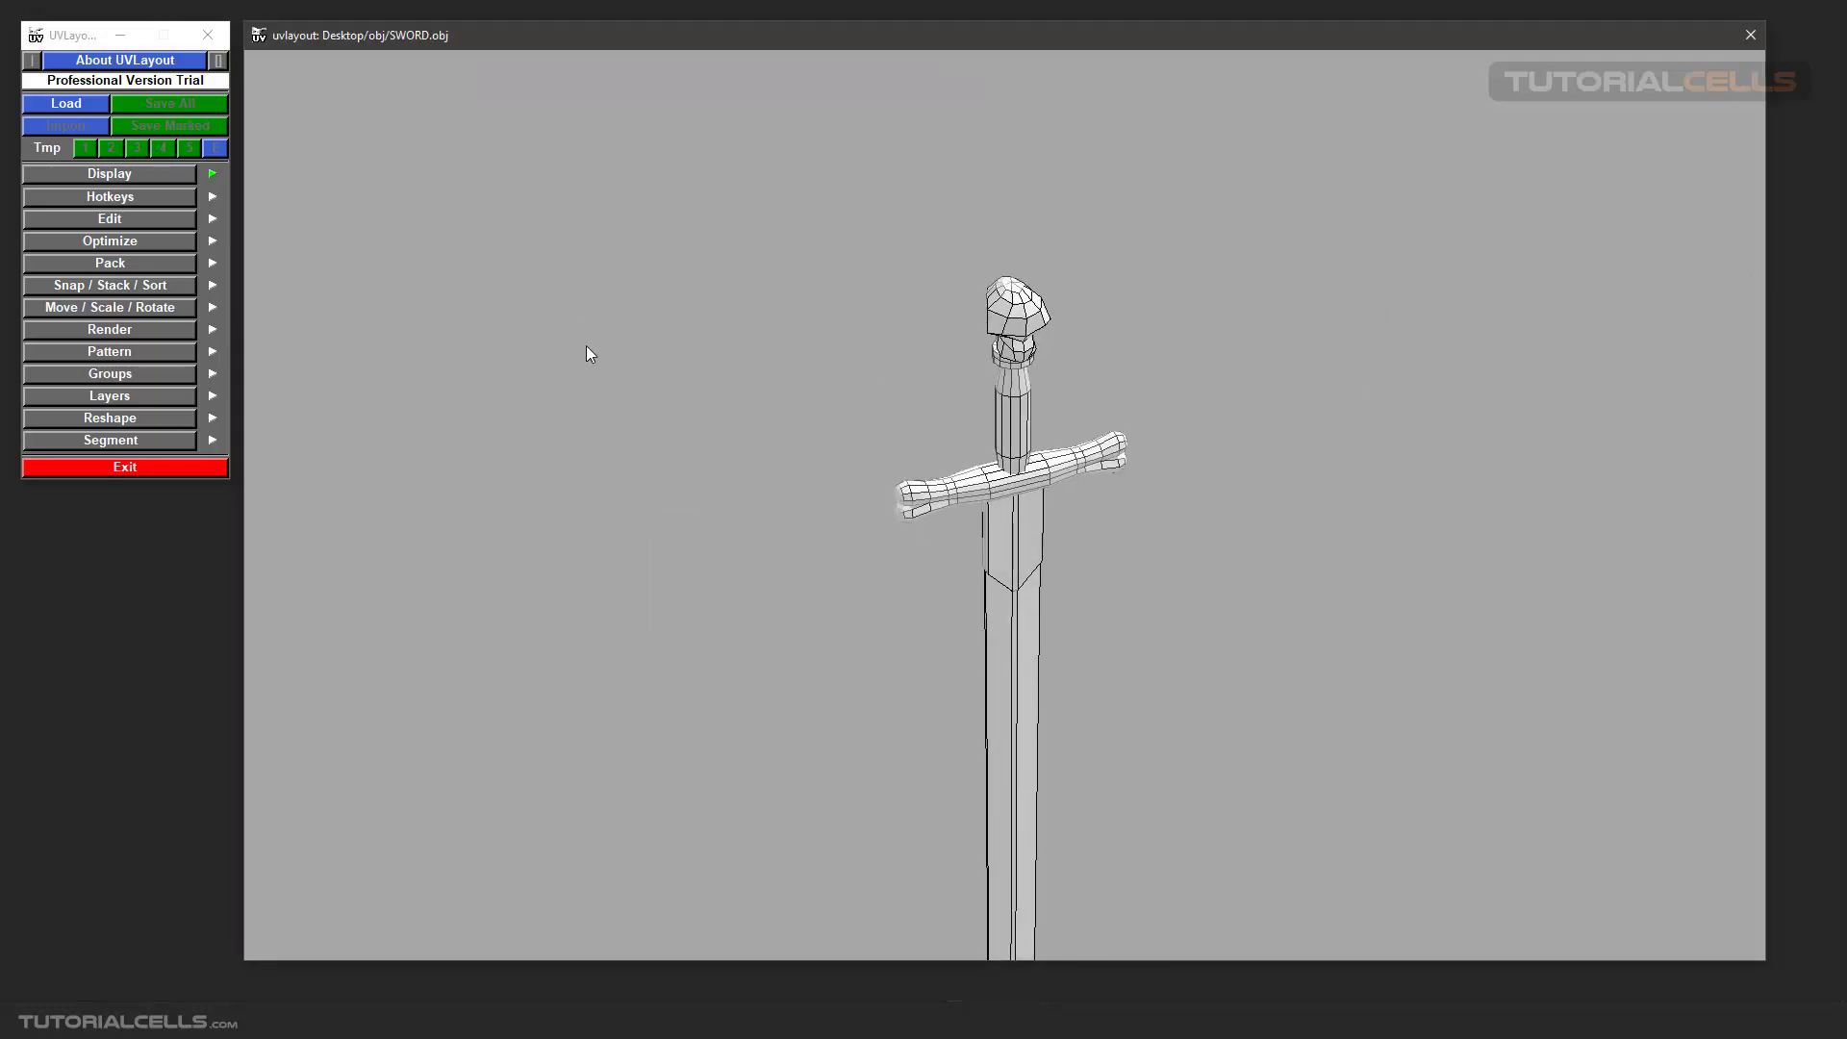
# Step: Switch the model view to UV, dismiss the notice and return to the Ed view
pyautogui.click(213, 178)
pyautogui.click(212, 178)
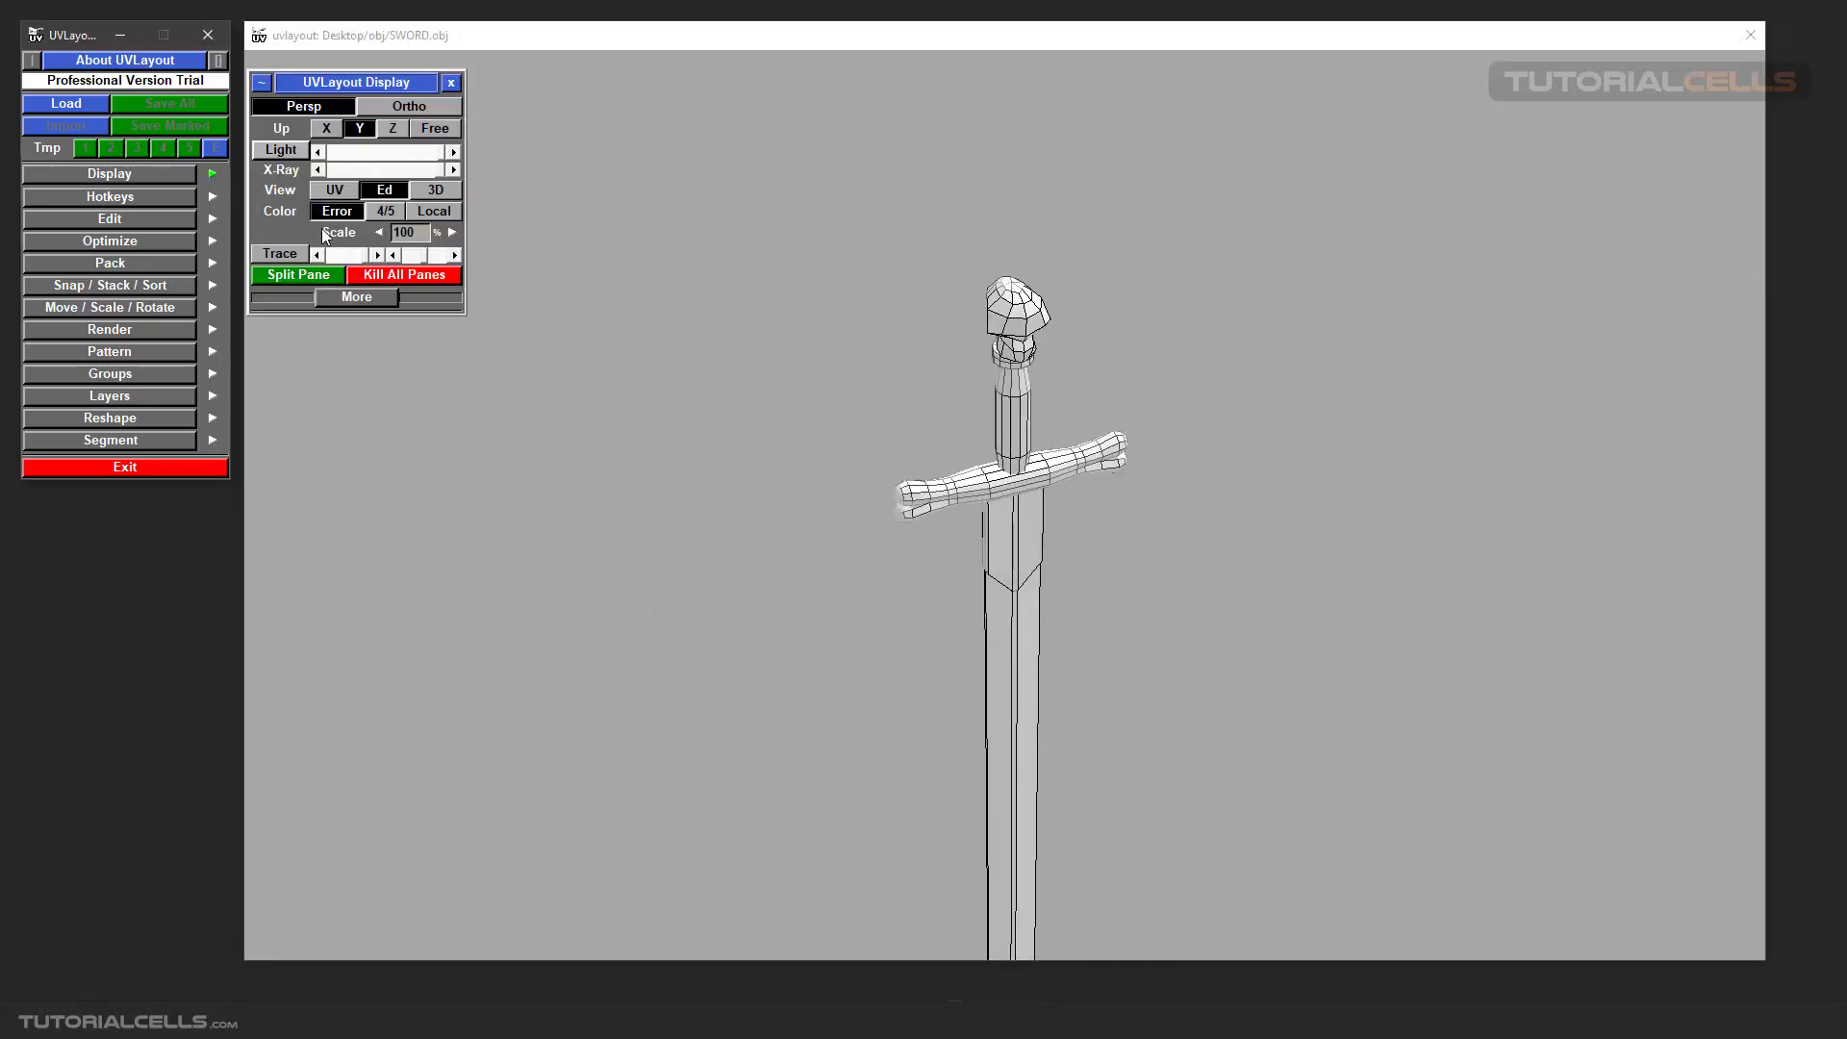
pyautogui.click(335, 191)
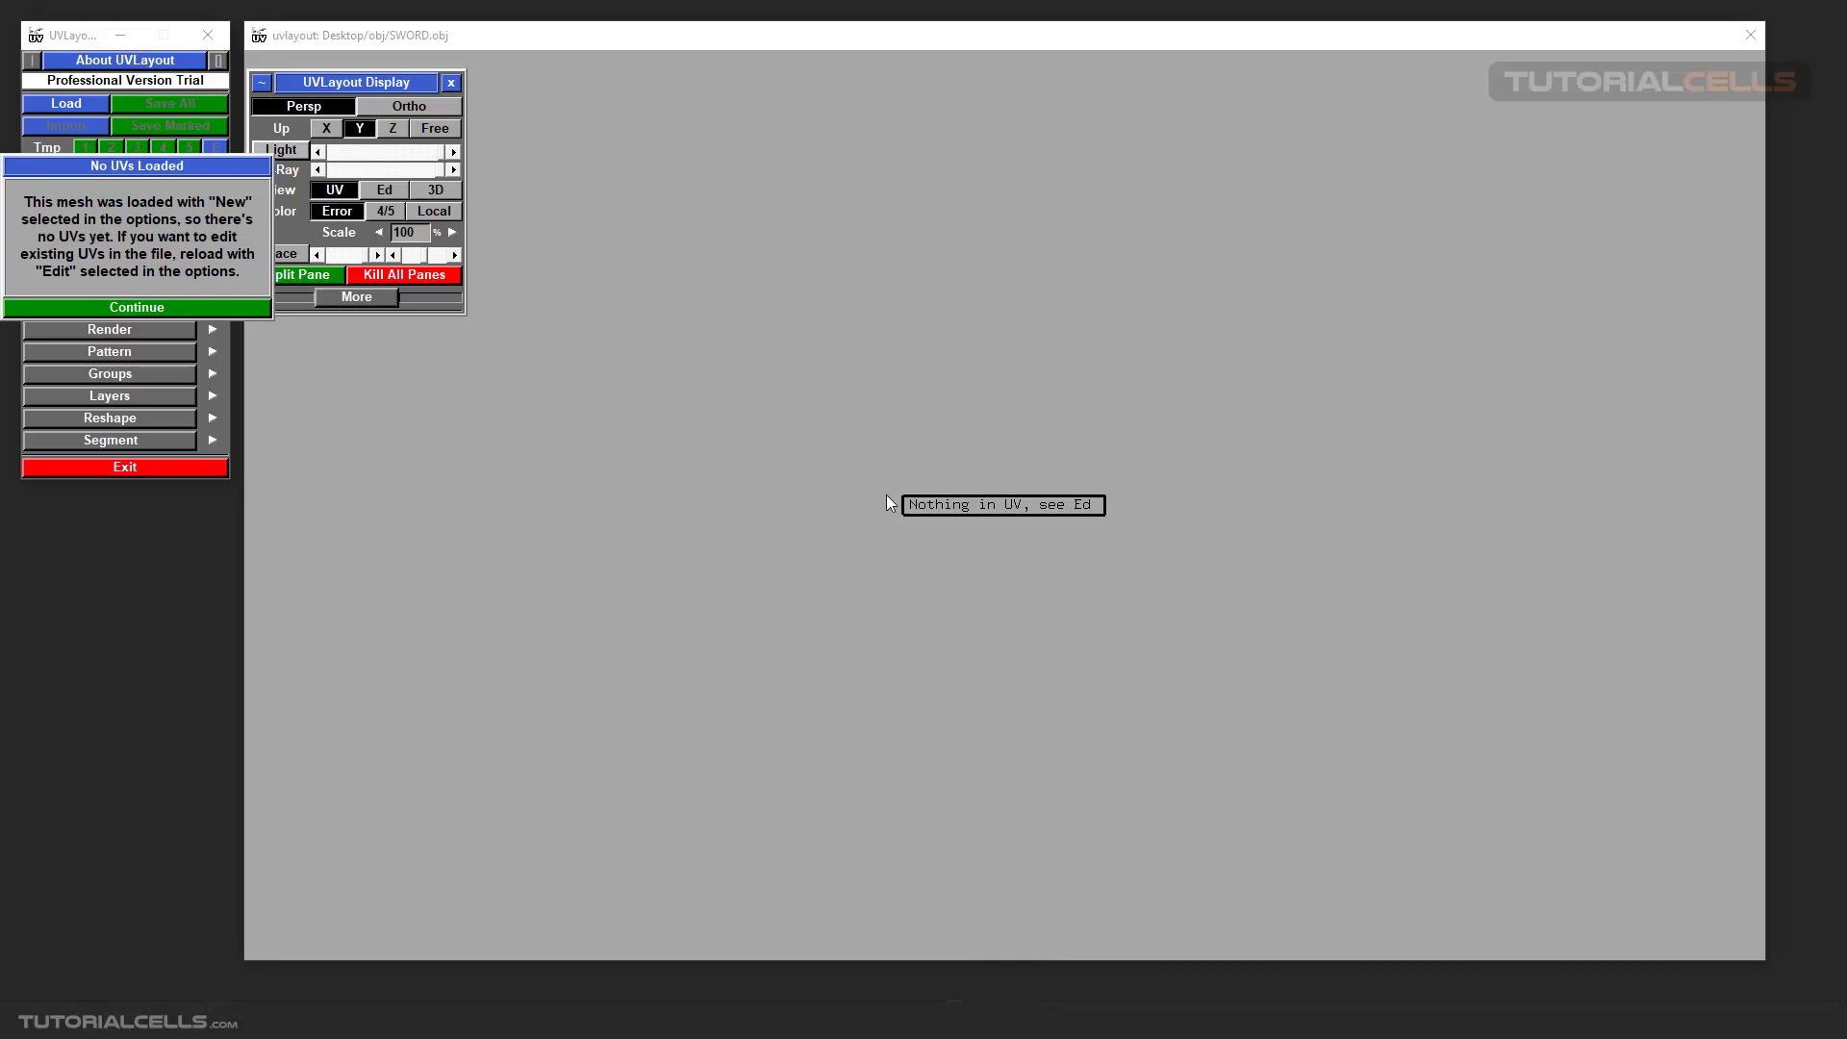
pyautogui.click(244, 308)
pyautogui.click(372, 188)
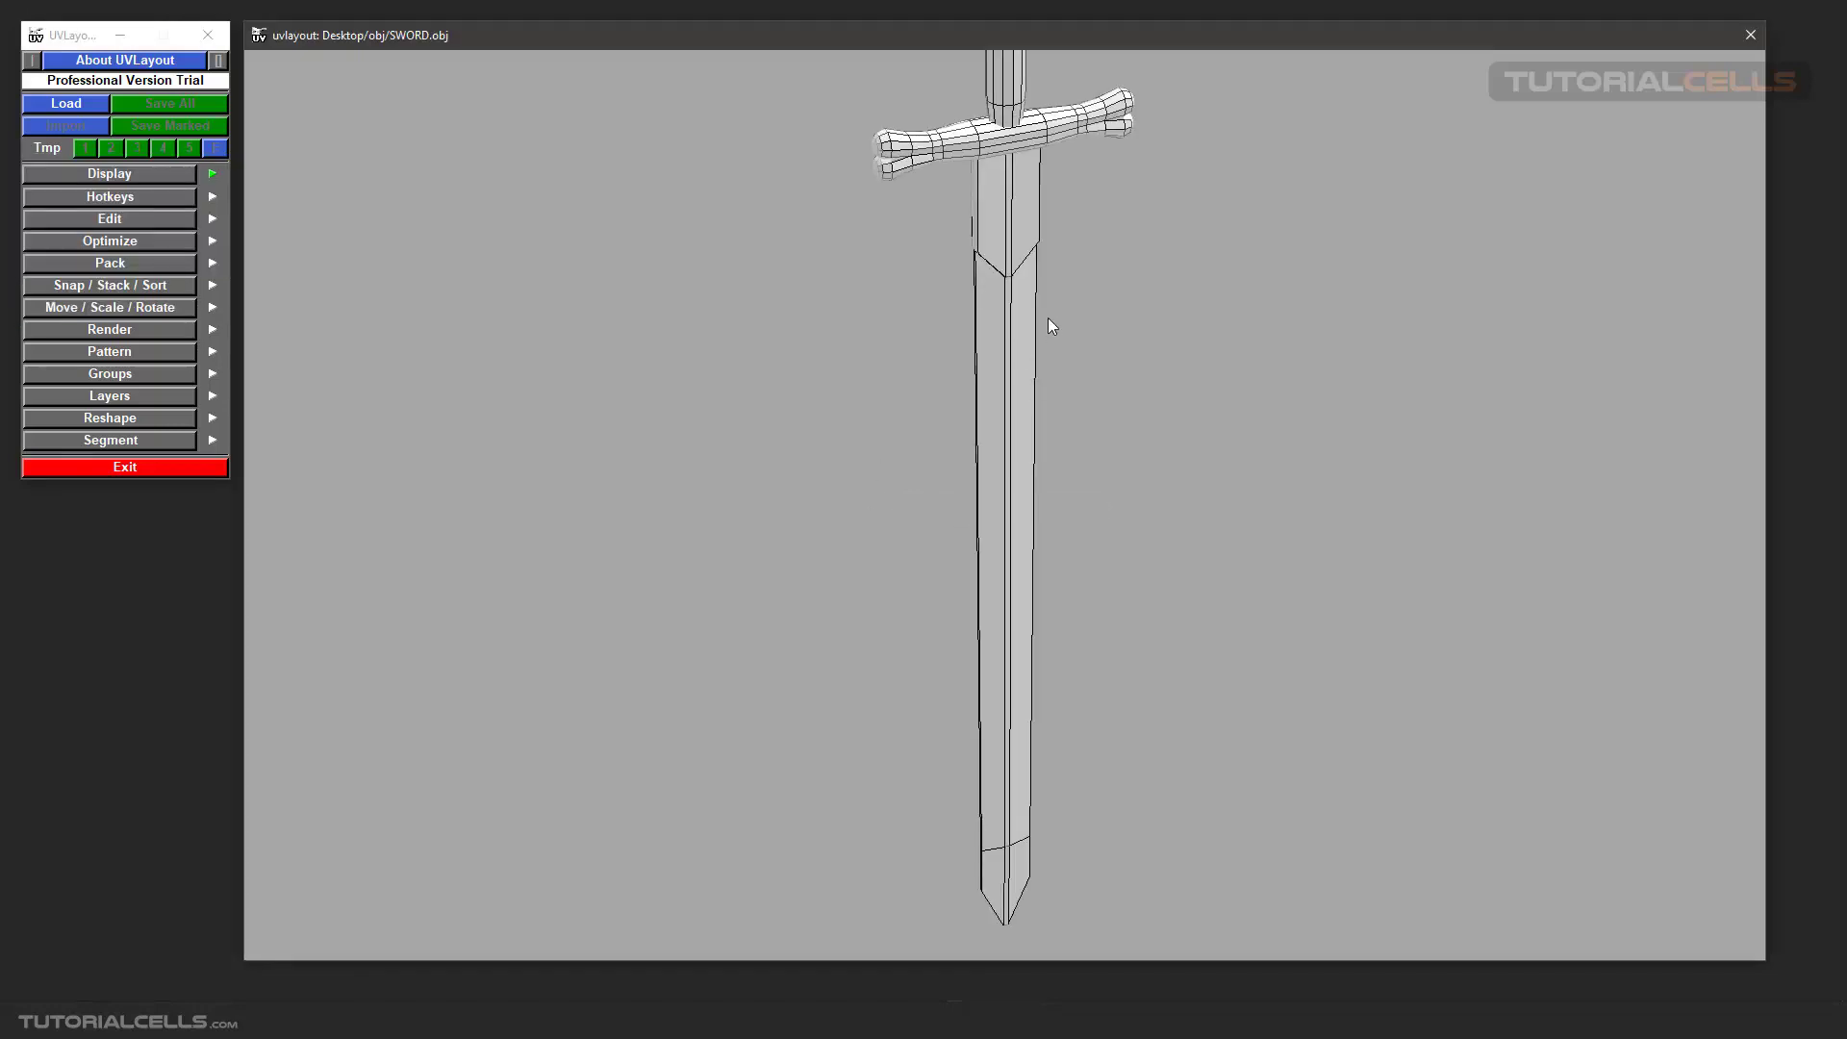
pyautogui.moveTo(1051, 325); pyautogui.dragTo(1018, 495, button='middle')
pyautogui.click(212, 181)
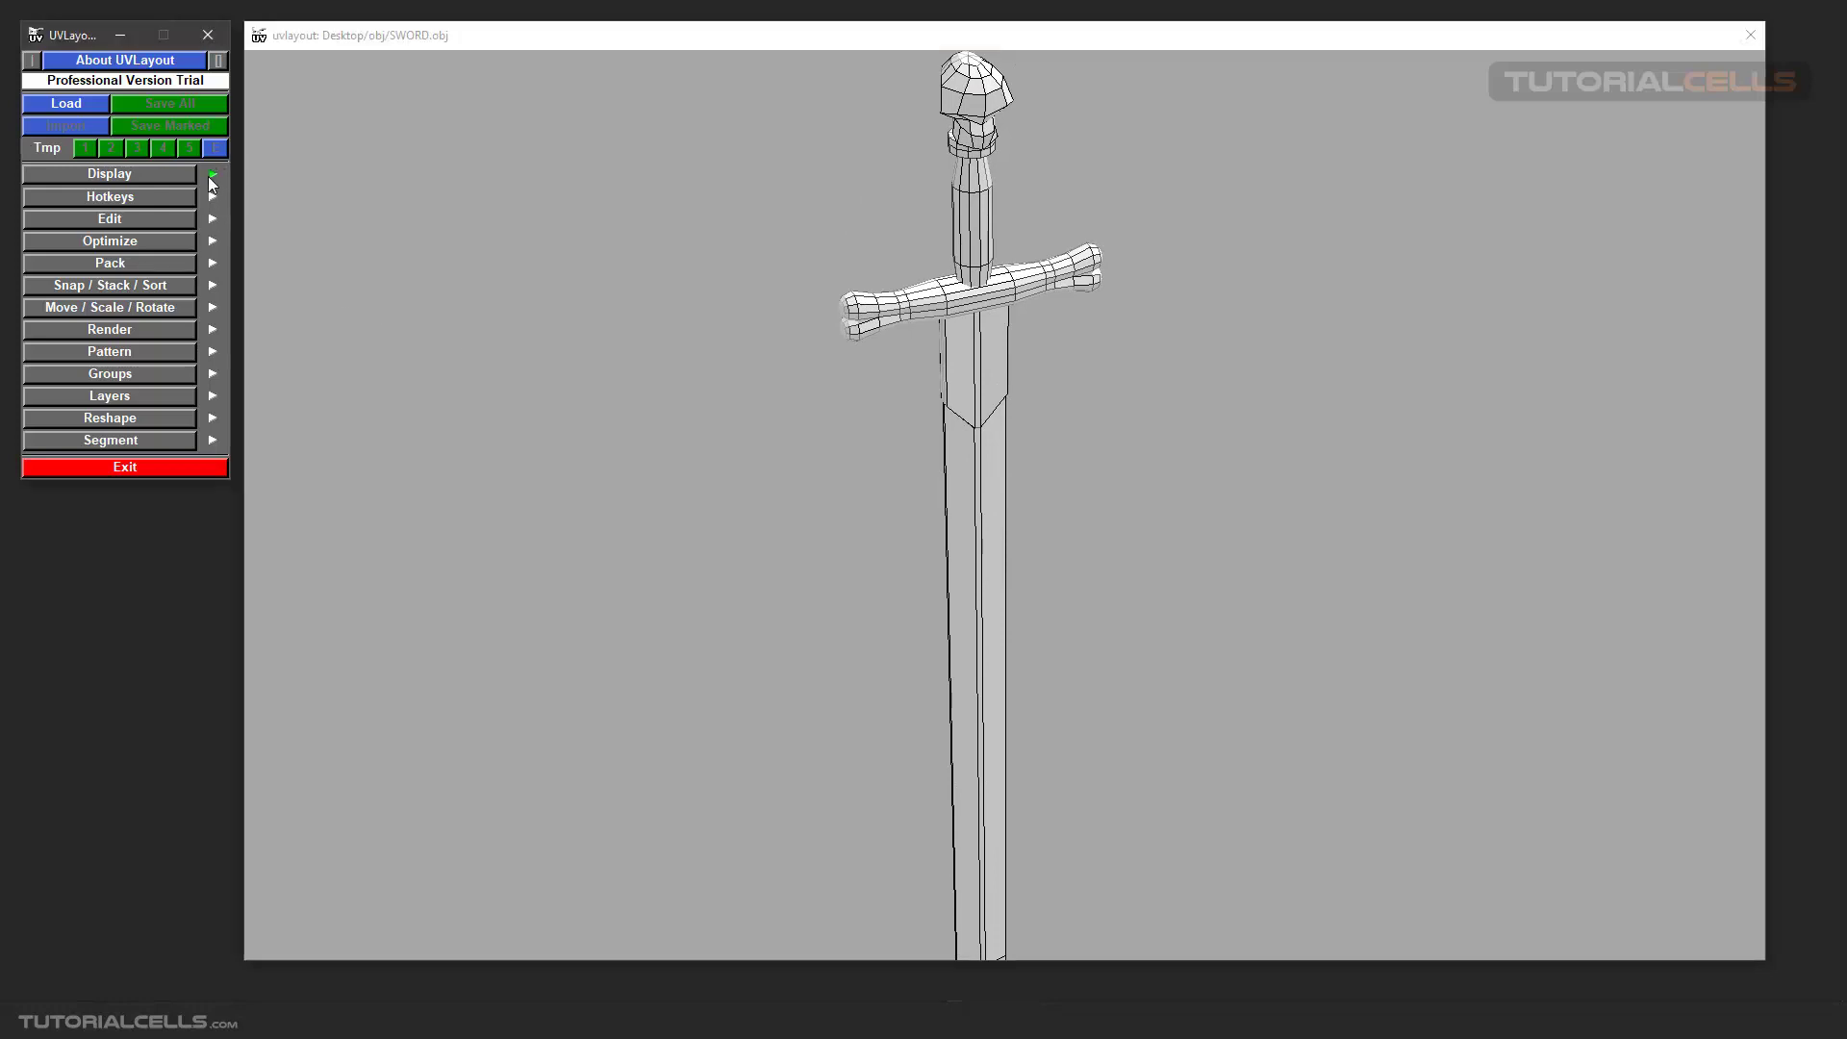
pyautogui.click(212, 174)
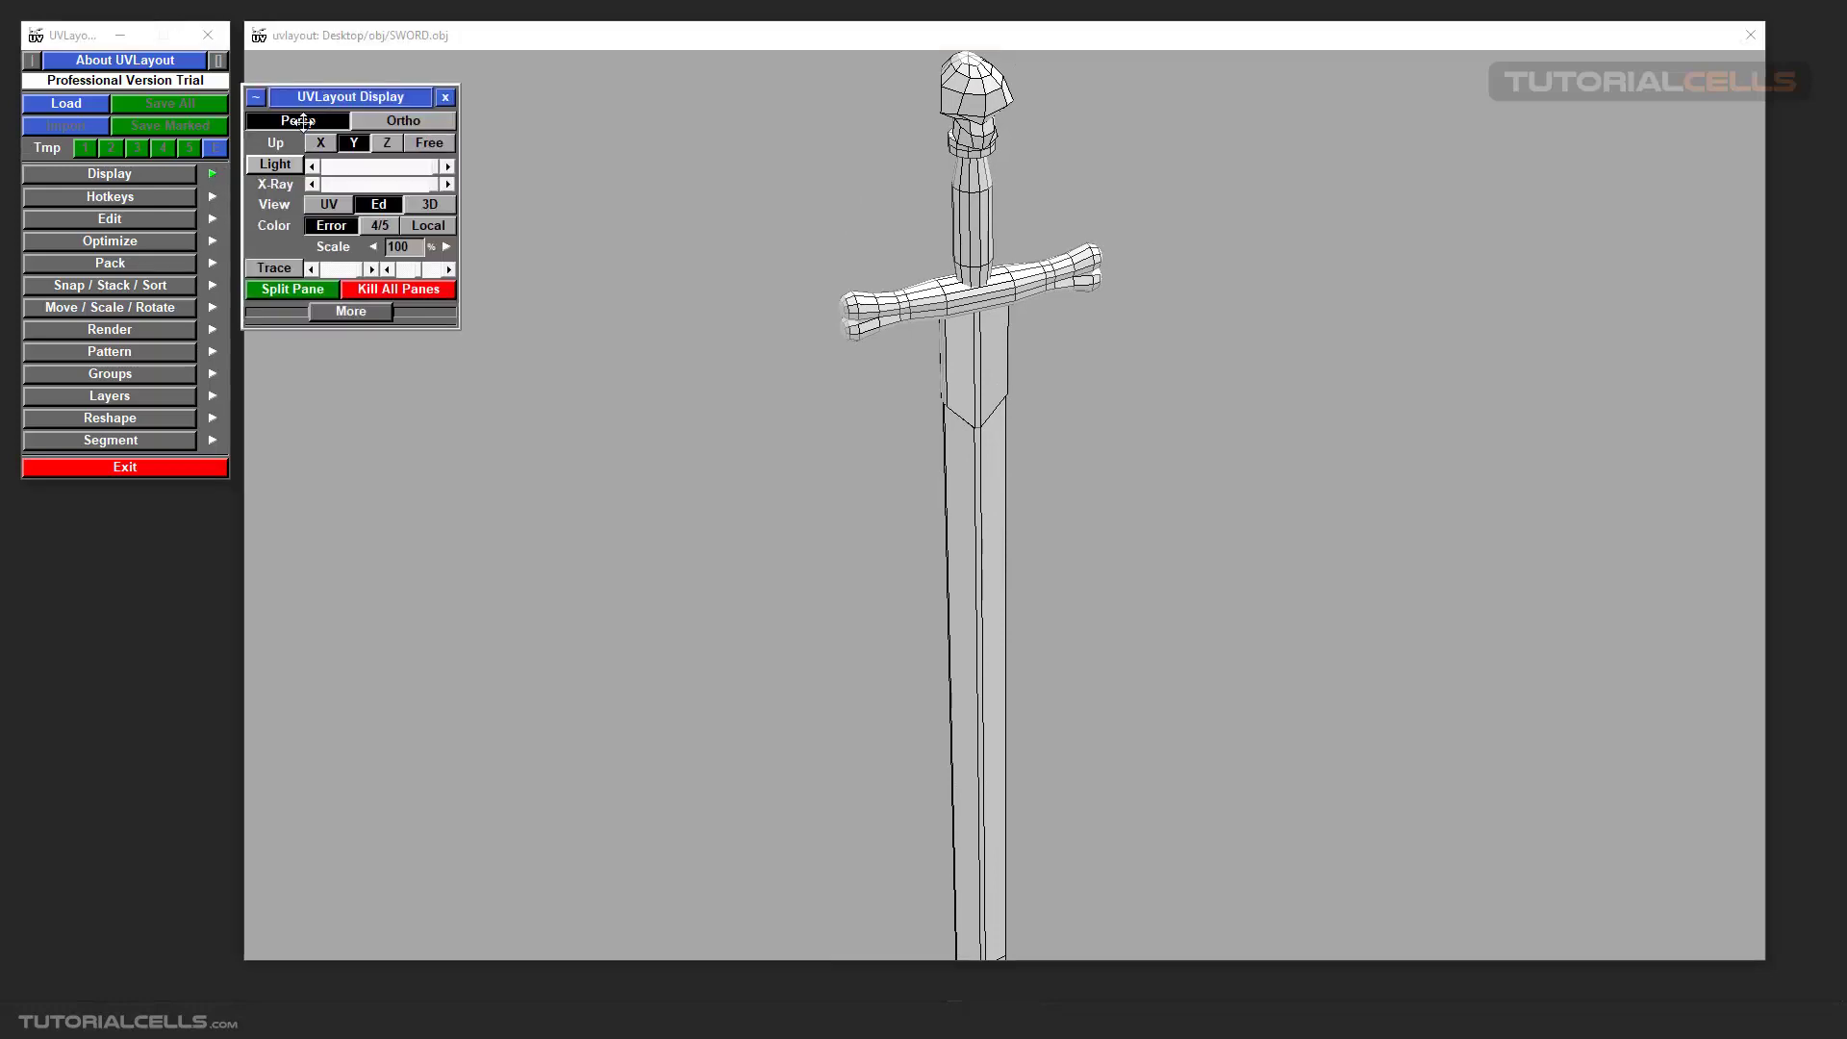
pyautogui.moveTo(329, 81); pyautogui.dragTo(369, 173)
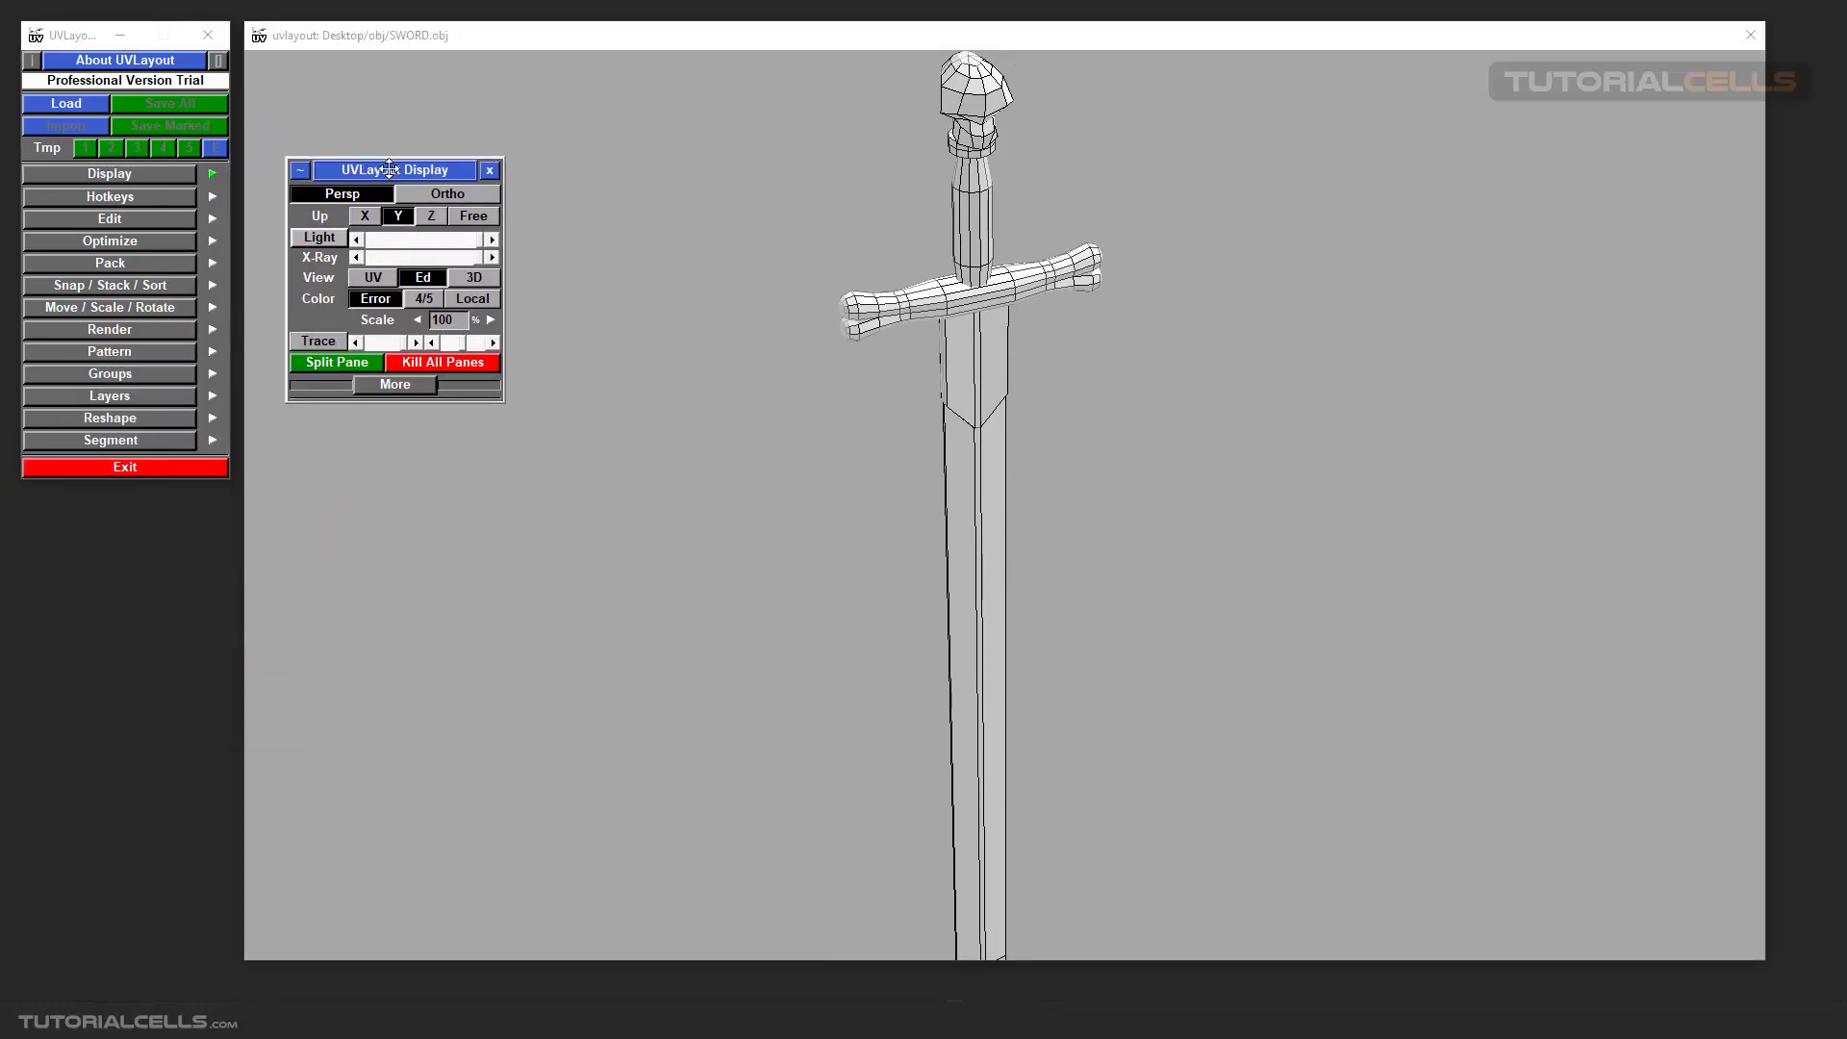
pyautogui.click(489, 172)
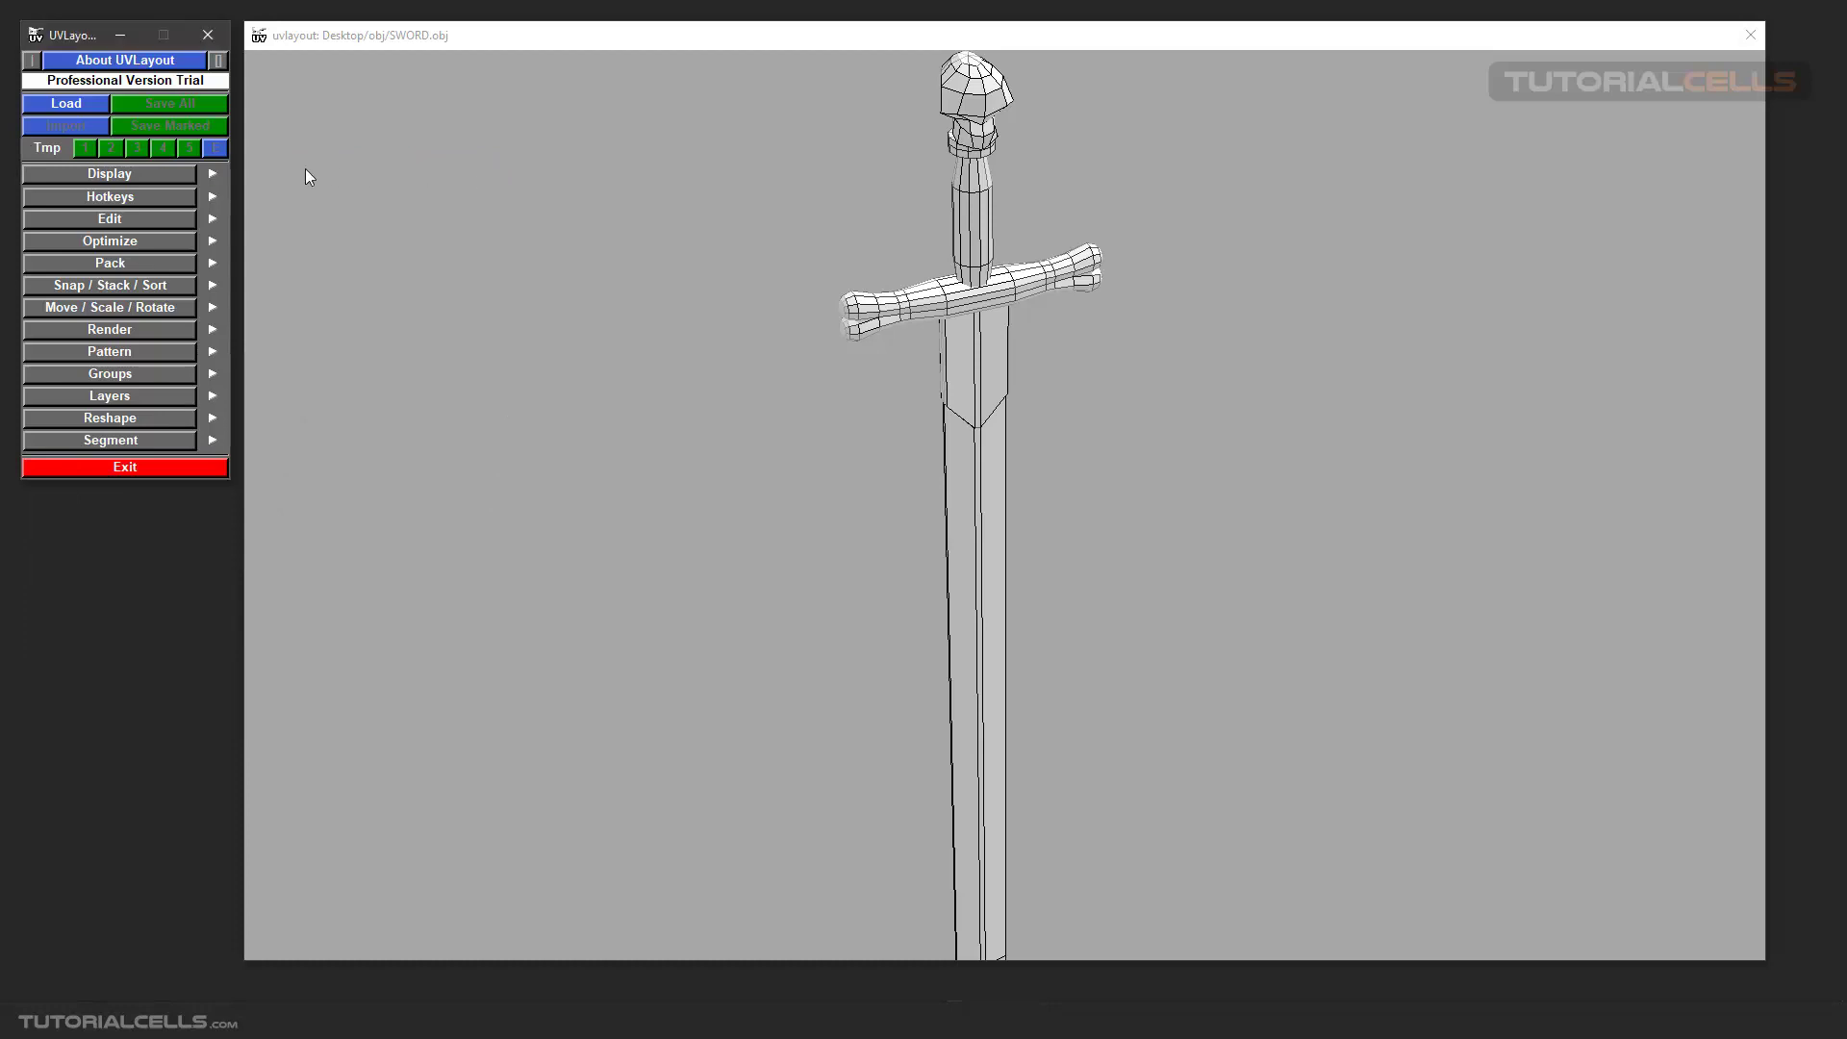
# Step: Expand the Display options in the main window, look at the sword in the 3D view and return to Ed
pyautogui.click(169, 174)
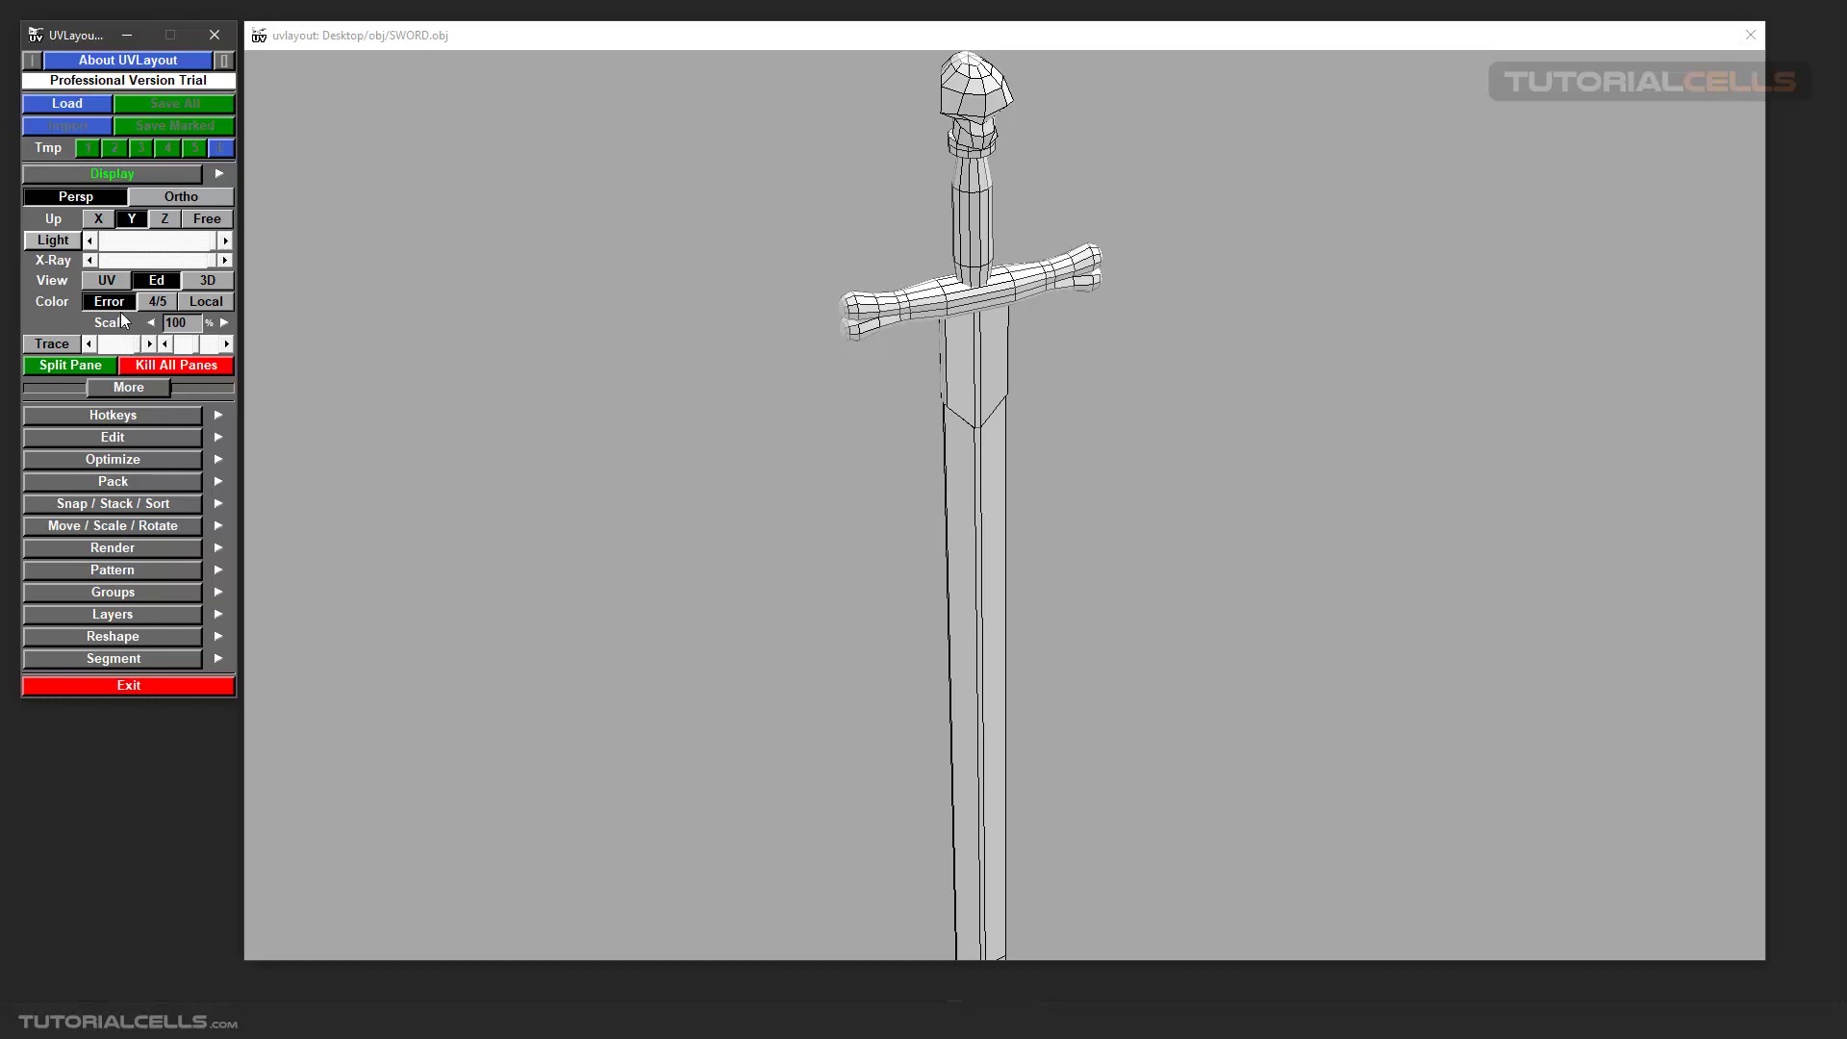
pyautogui.click(205, 281)
pyautogui.moveTo(818, 221); pyautogui.dragTo(789, 361, button='middle')
pyautogui.moveTo(899, 329); pyautogui.dragTo(889, 393, button='middle')
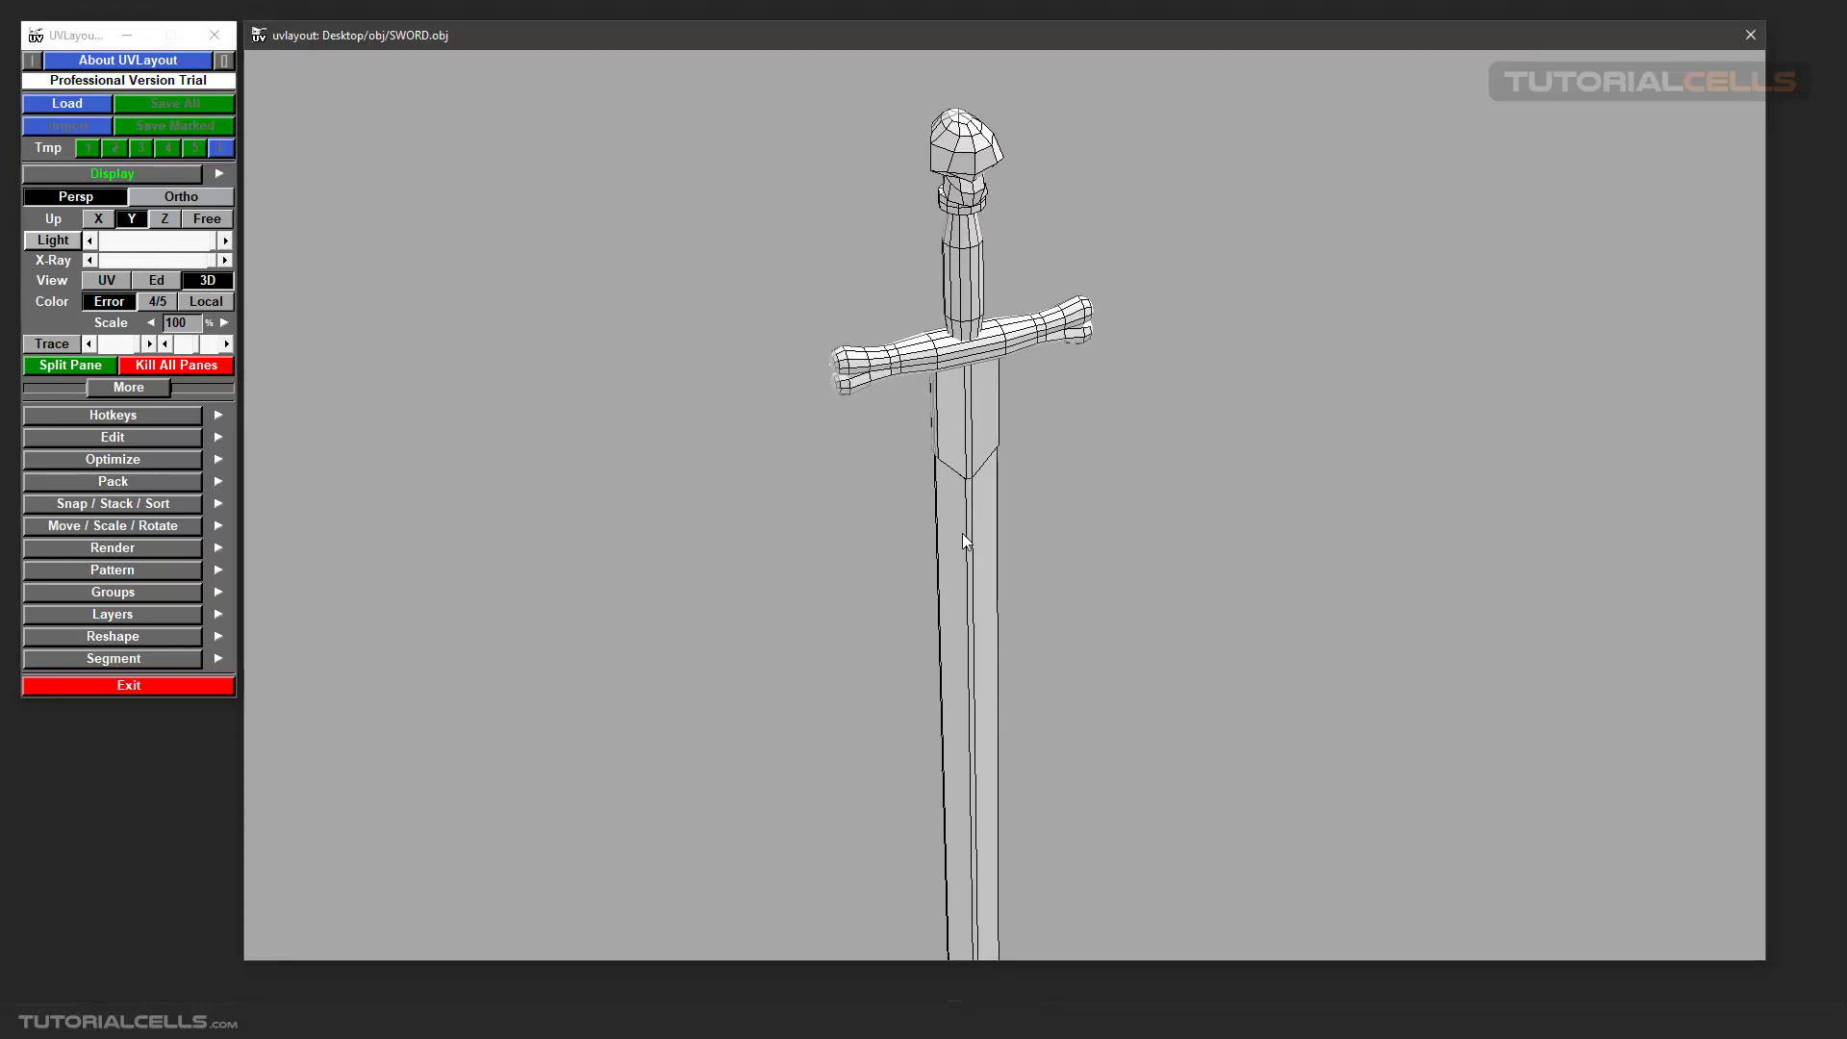
pyautogui.click(153, 286)
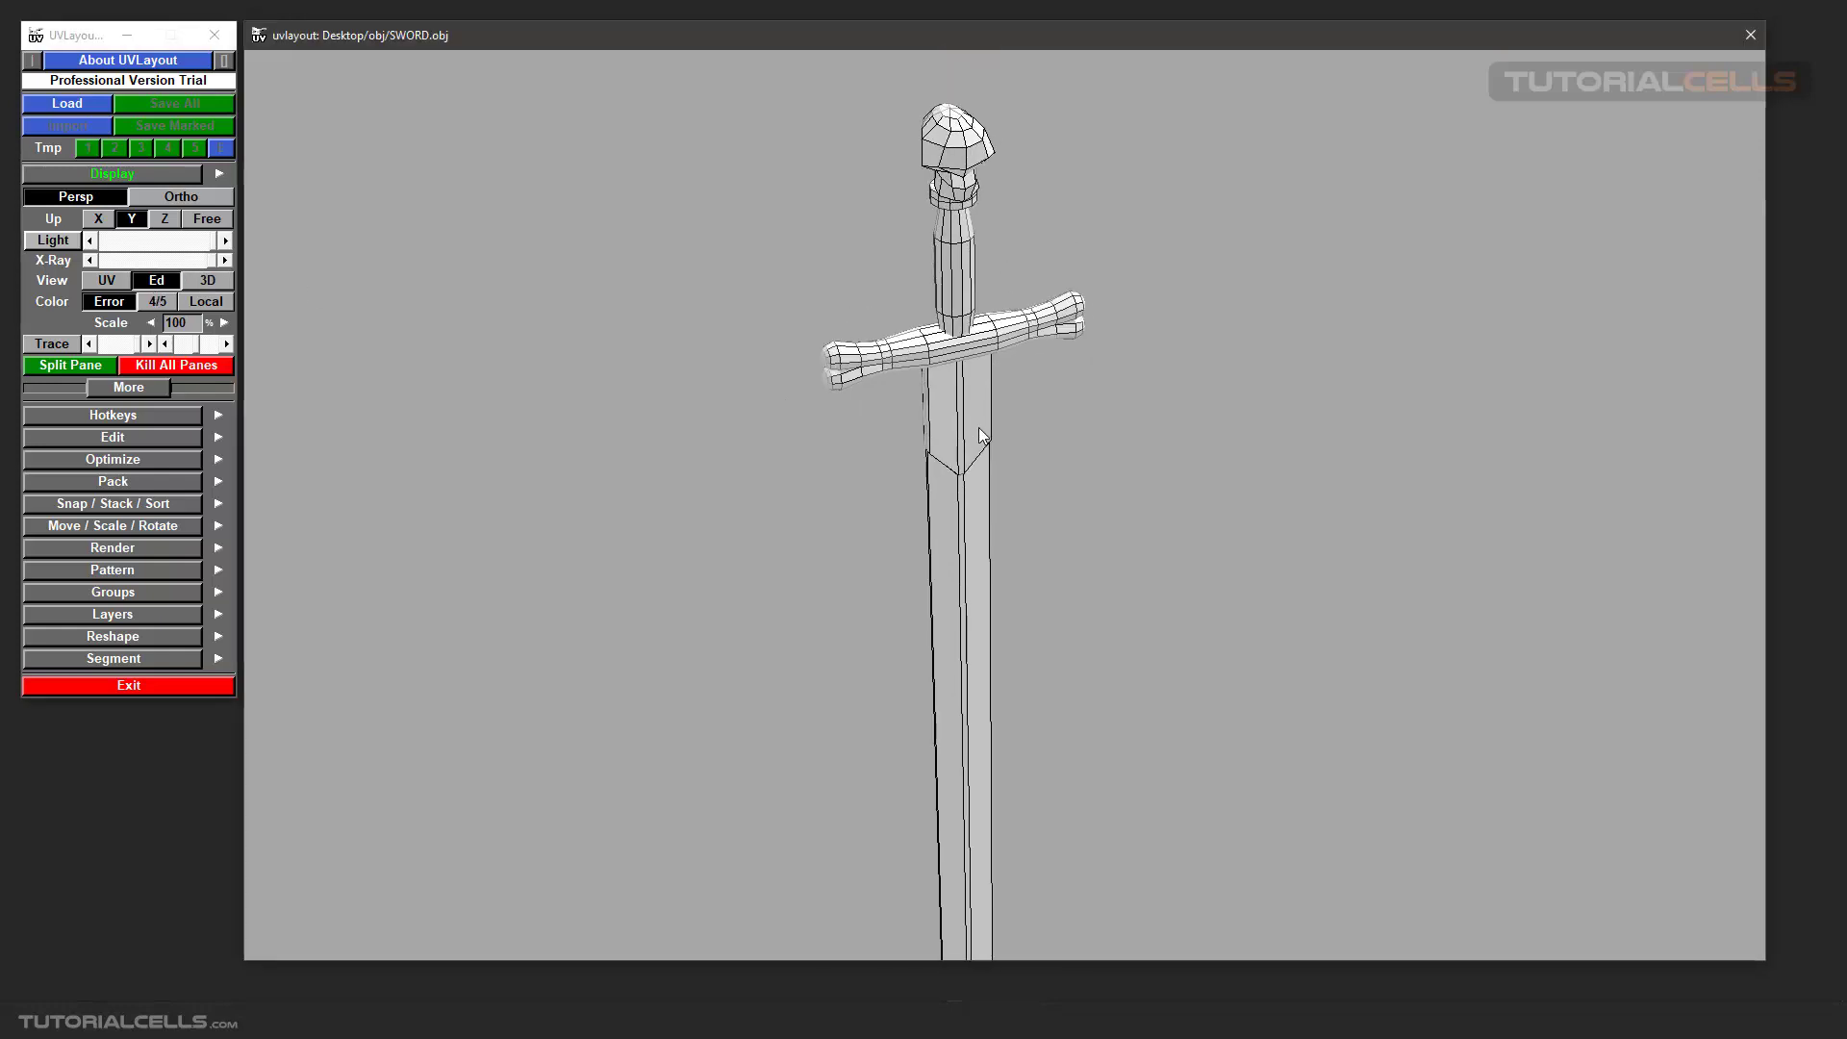
# Step: Move the sword's grip, crossguard, pommel, collar and blade apart as separate pieces in the Ed view
pyautogui.moveTo(915, 215); pyautogui.dragTo(968, 327, button='right')
pyautogui.moveTo(968, 327); pyautogui.dragTo(937, 388)
pyautogui.moveTo(937, 389); pyautogui.dragTo(932, 393, button='right')
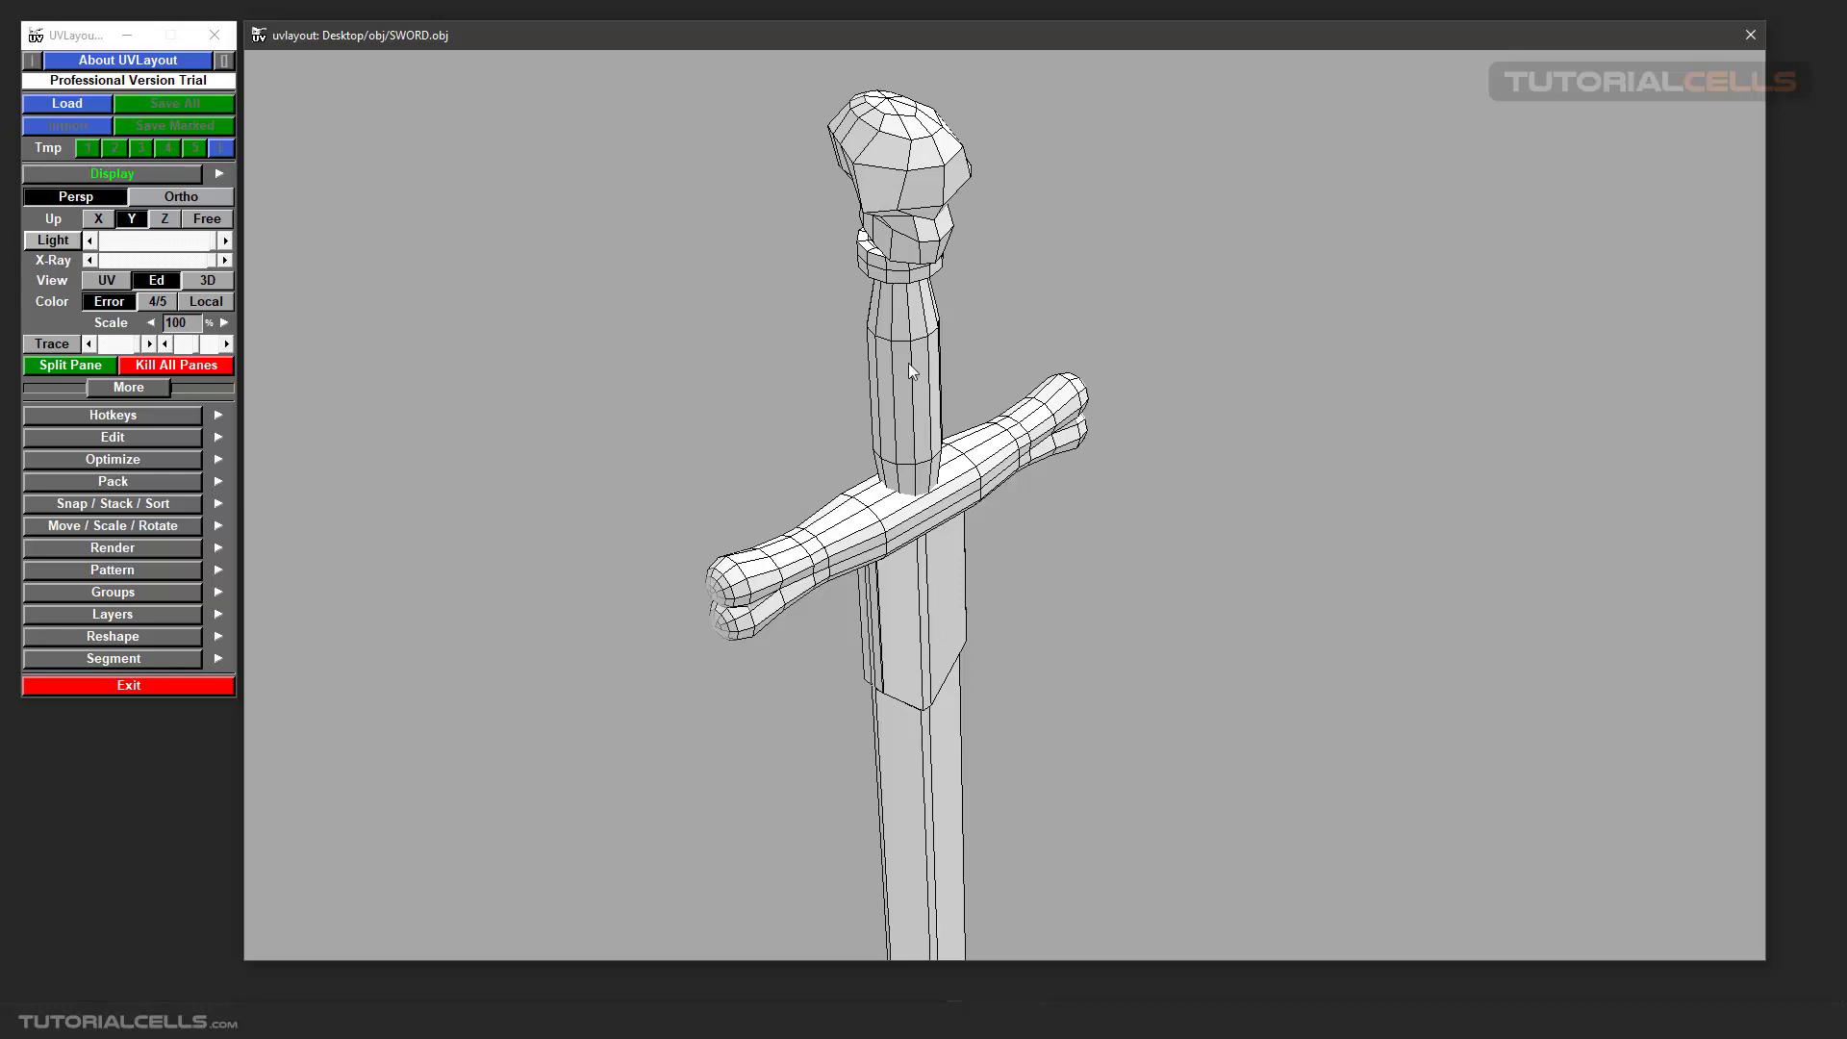
pyautogui.moveTo(909, 362); pyautogui.dragTo(780, 346, button='middle')
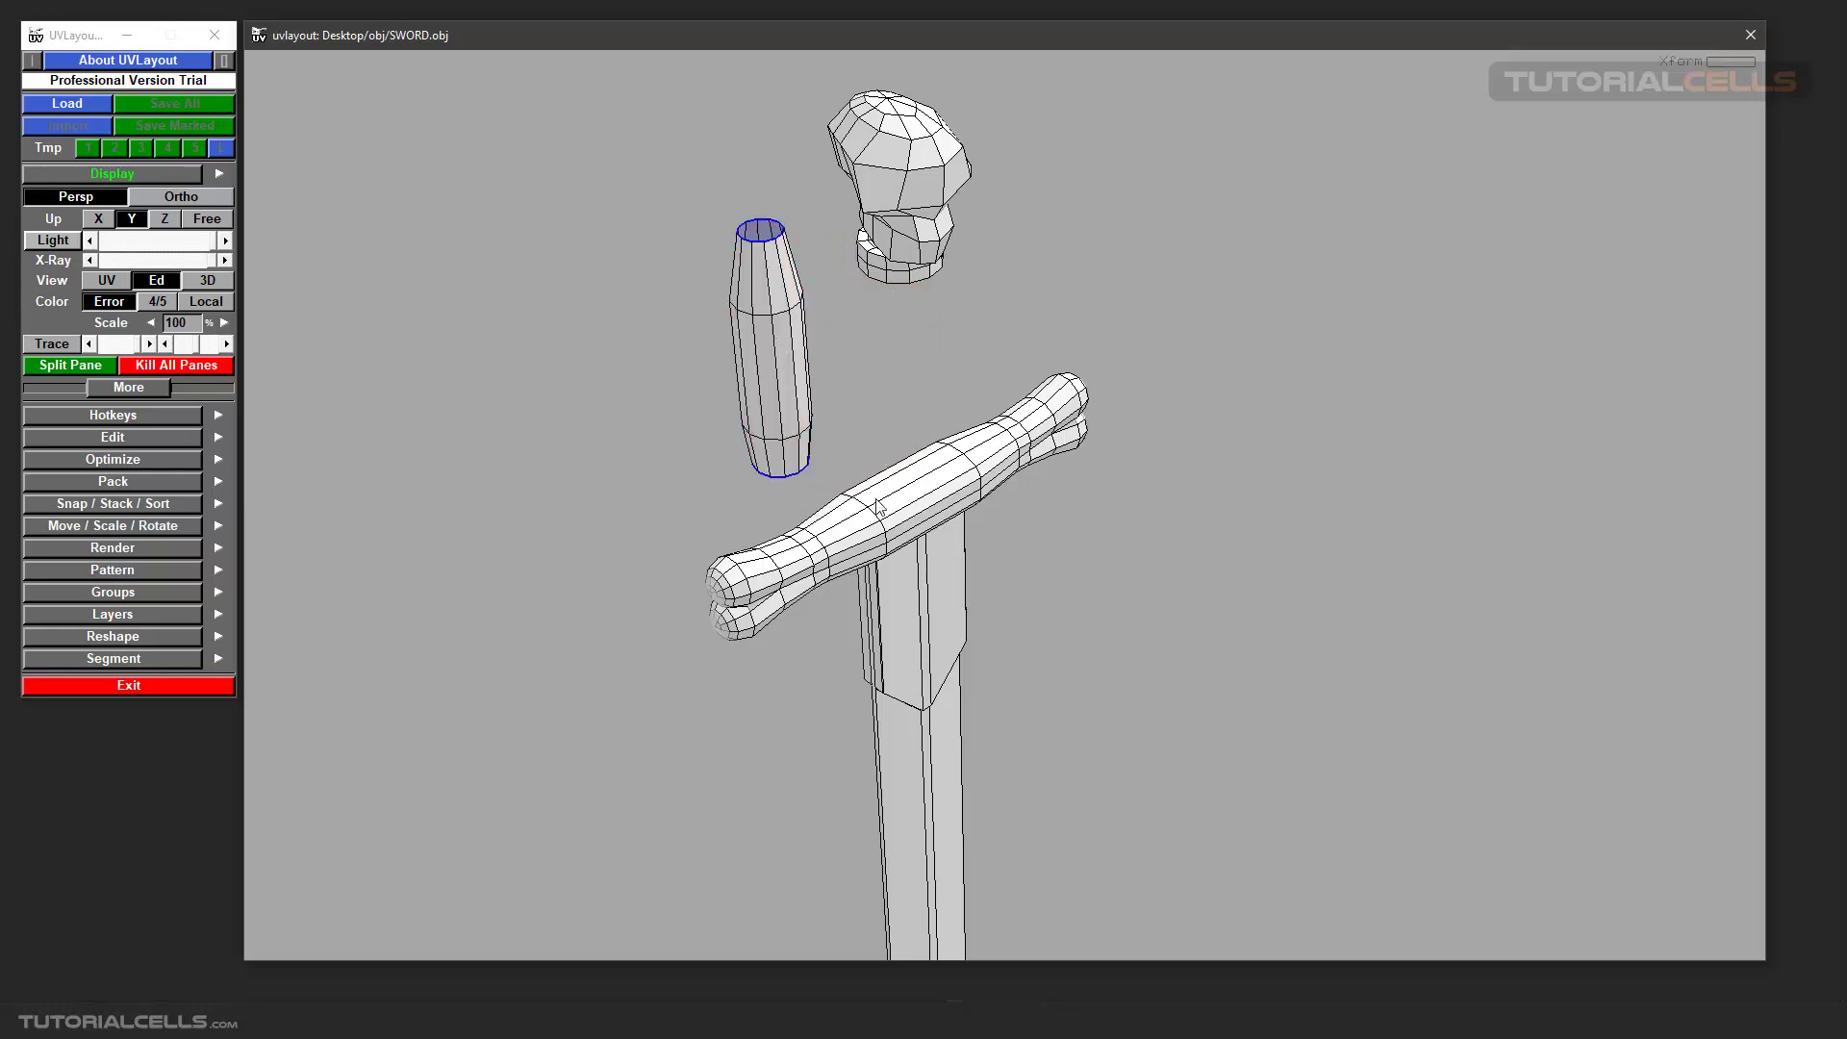
pyautogui.moveTo(955, 510); pyautogui.dragTo(1155, 589, button='middle')
pyautogui.moveTo(926, 188); pyautogui.dragTo(1112, 189, button='middle')
pyautogui.moveTo(903, 262); pyautogui.dragTo(950, 280, button='middle')
pyautogui.moveTo(916, 539); pyautogui.dragTo(858, 574, button='middle')
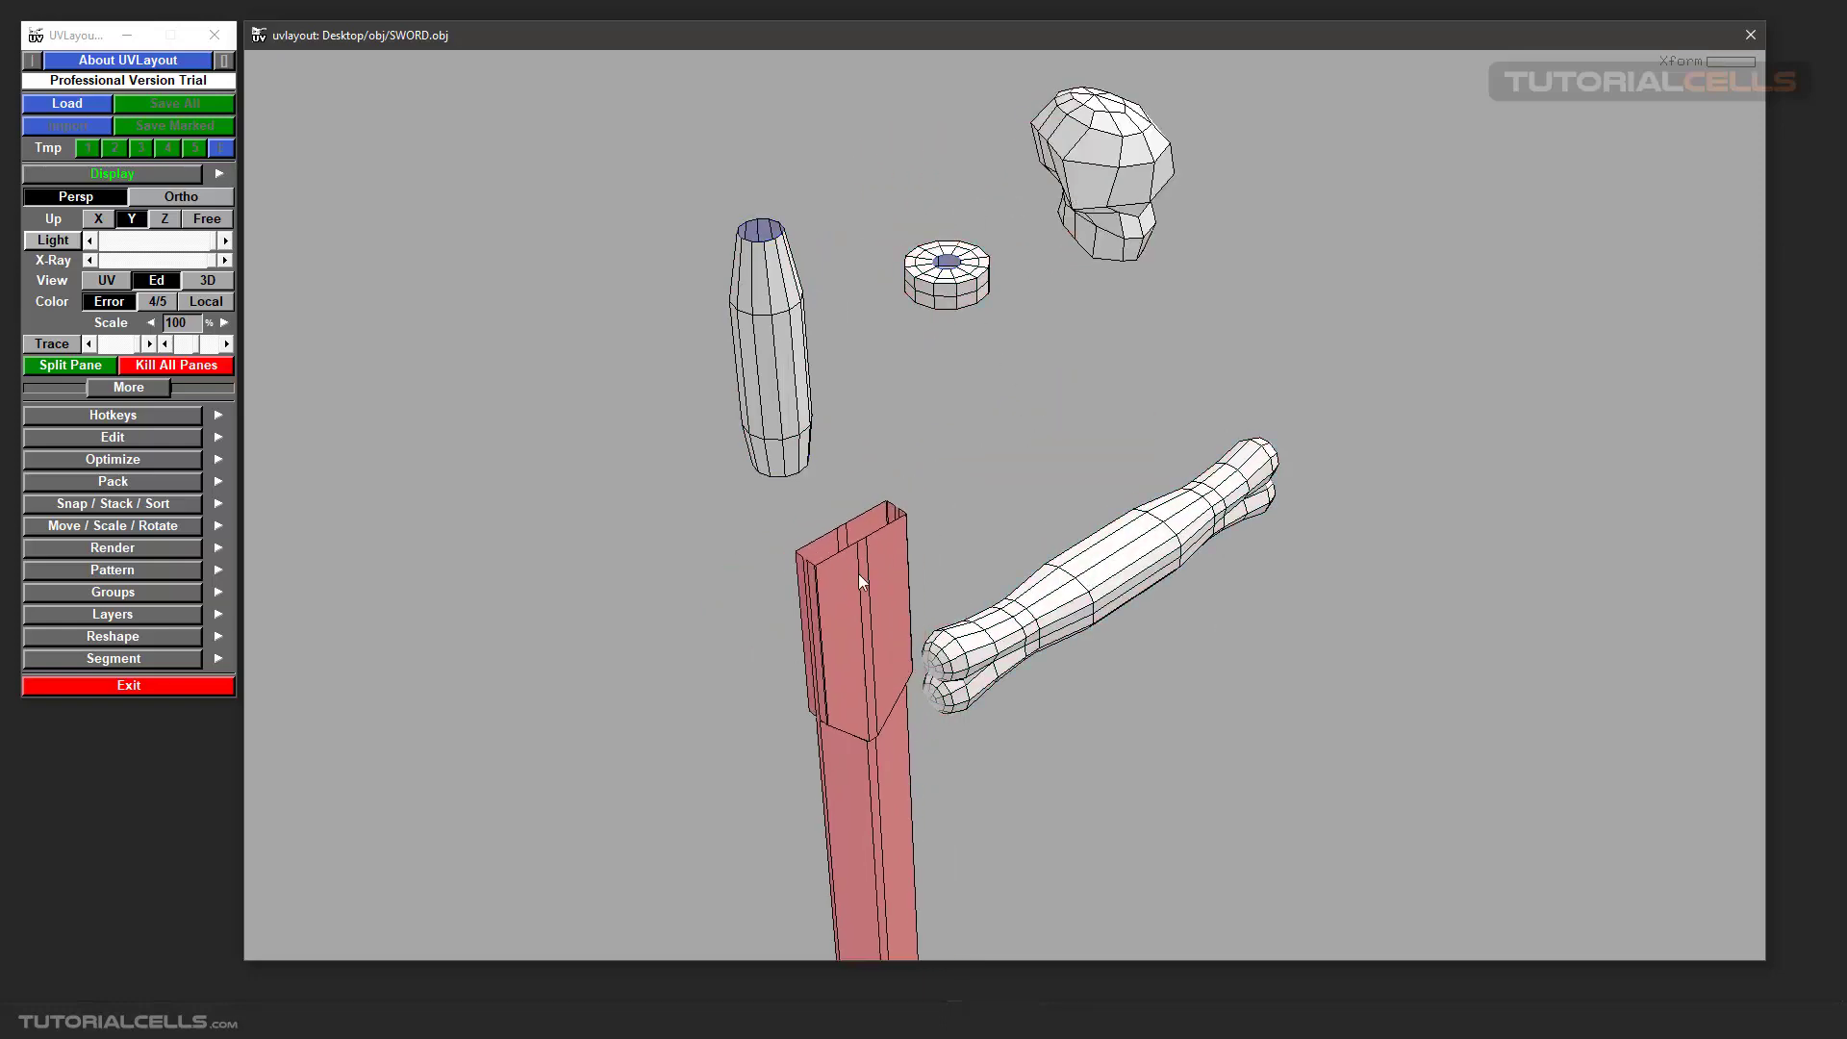
pyautogui.moveTo(915, 579); pyautogui.dragTo(939, 534)
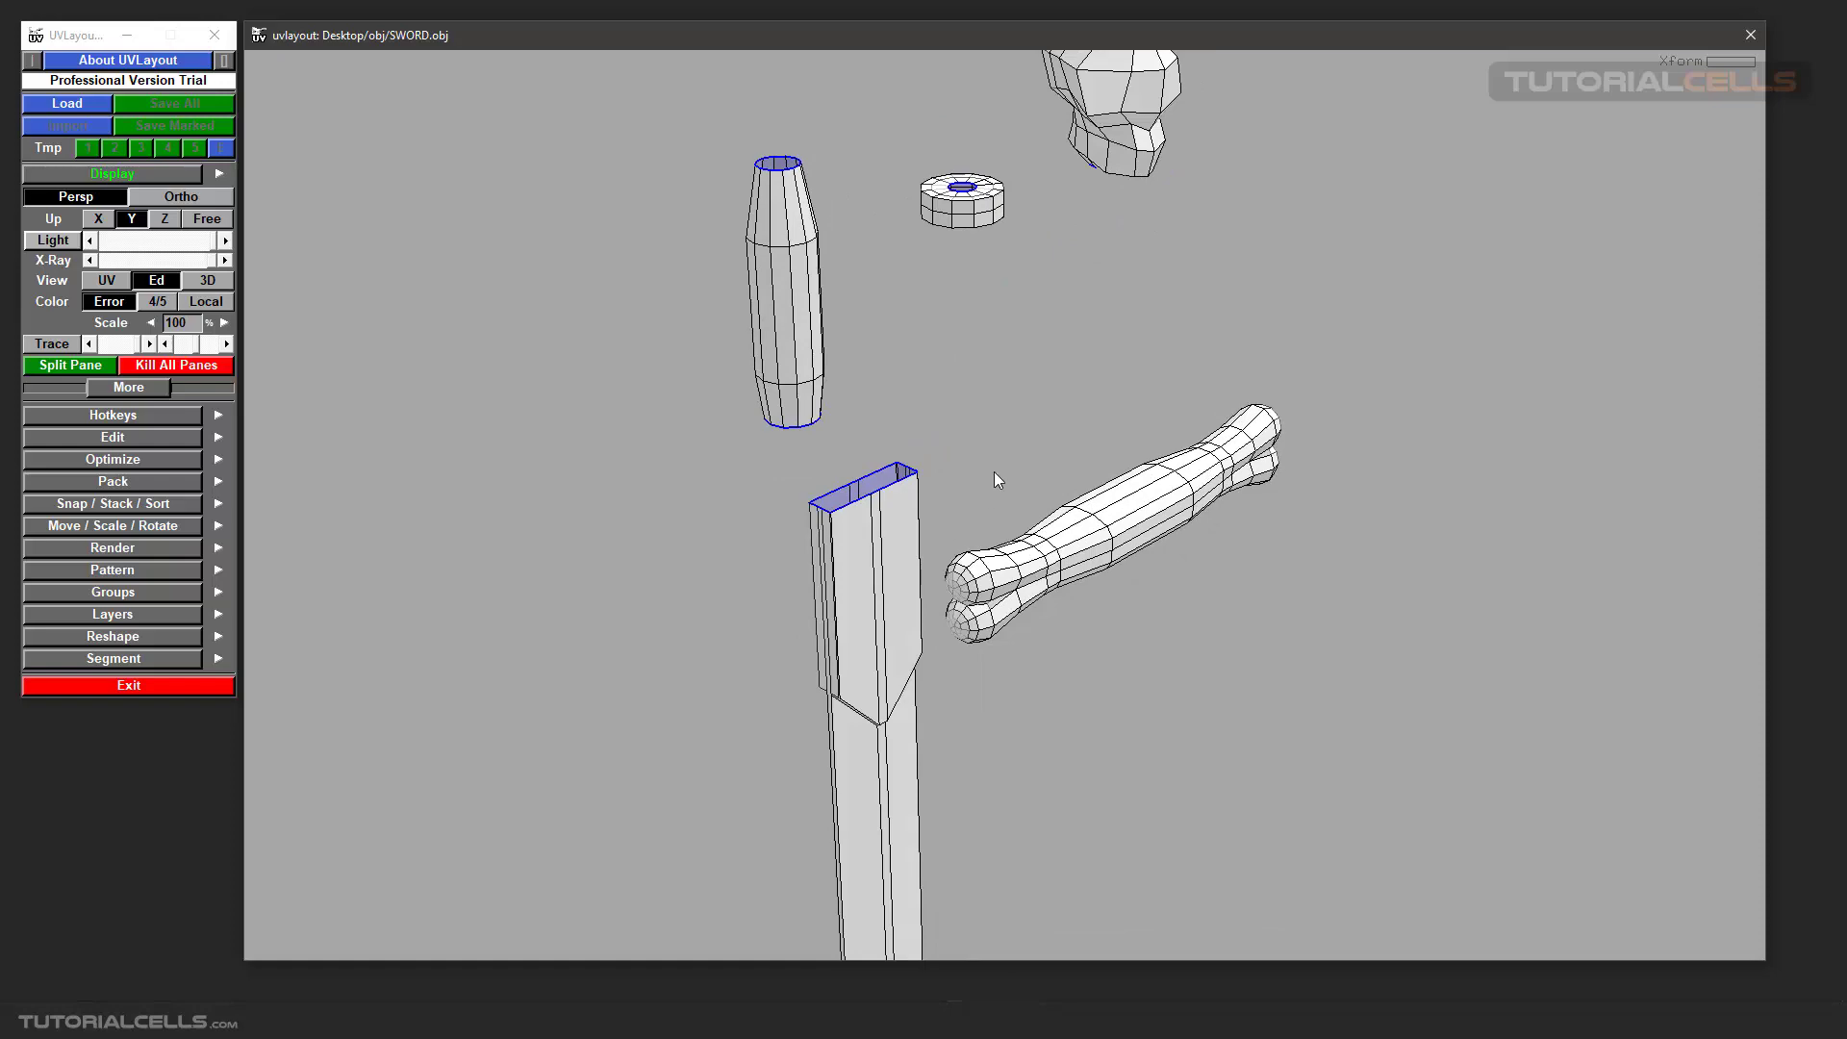
pyautogui.scroll(-3, 1006, 391)
pyautogui.scroll(3, 1014, 279)
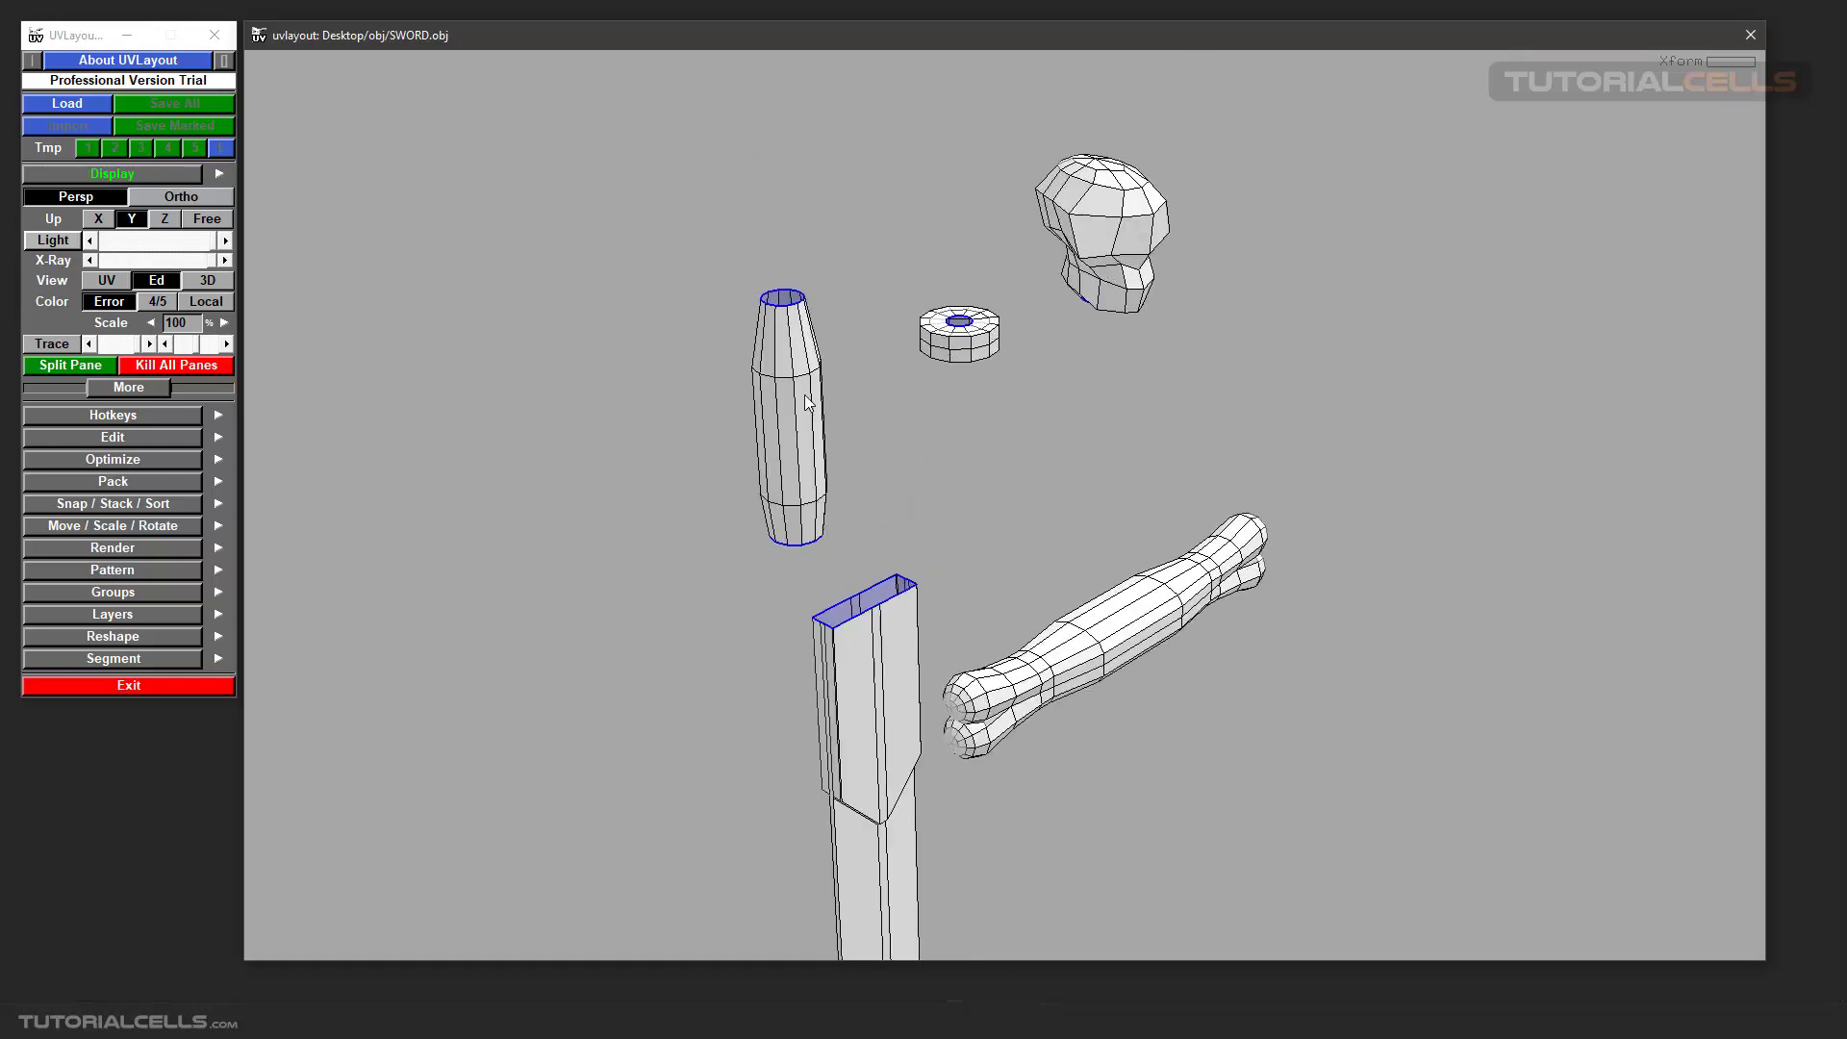
pyautogui.scroll(2, 805, 397)
pyautogui.scroll(1, 797, 389)
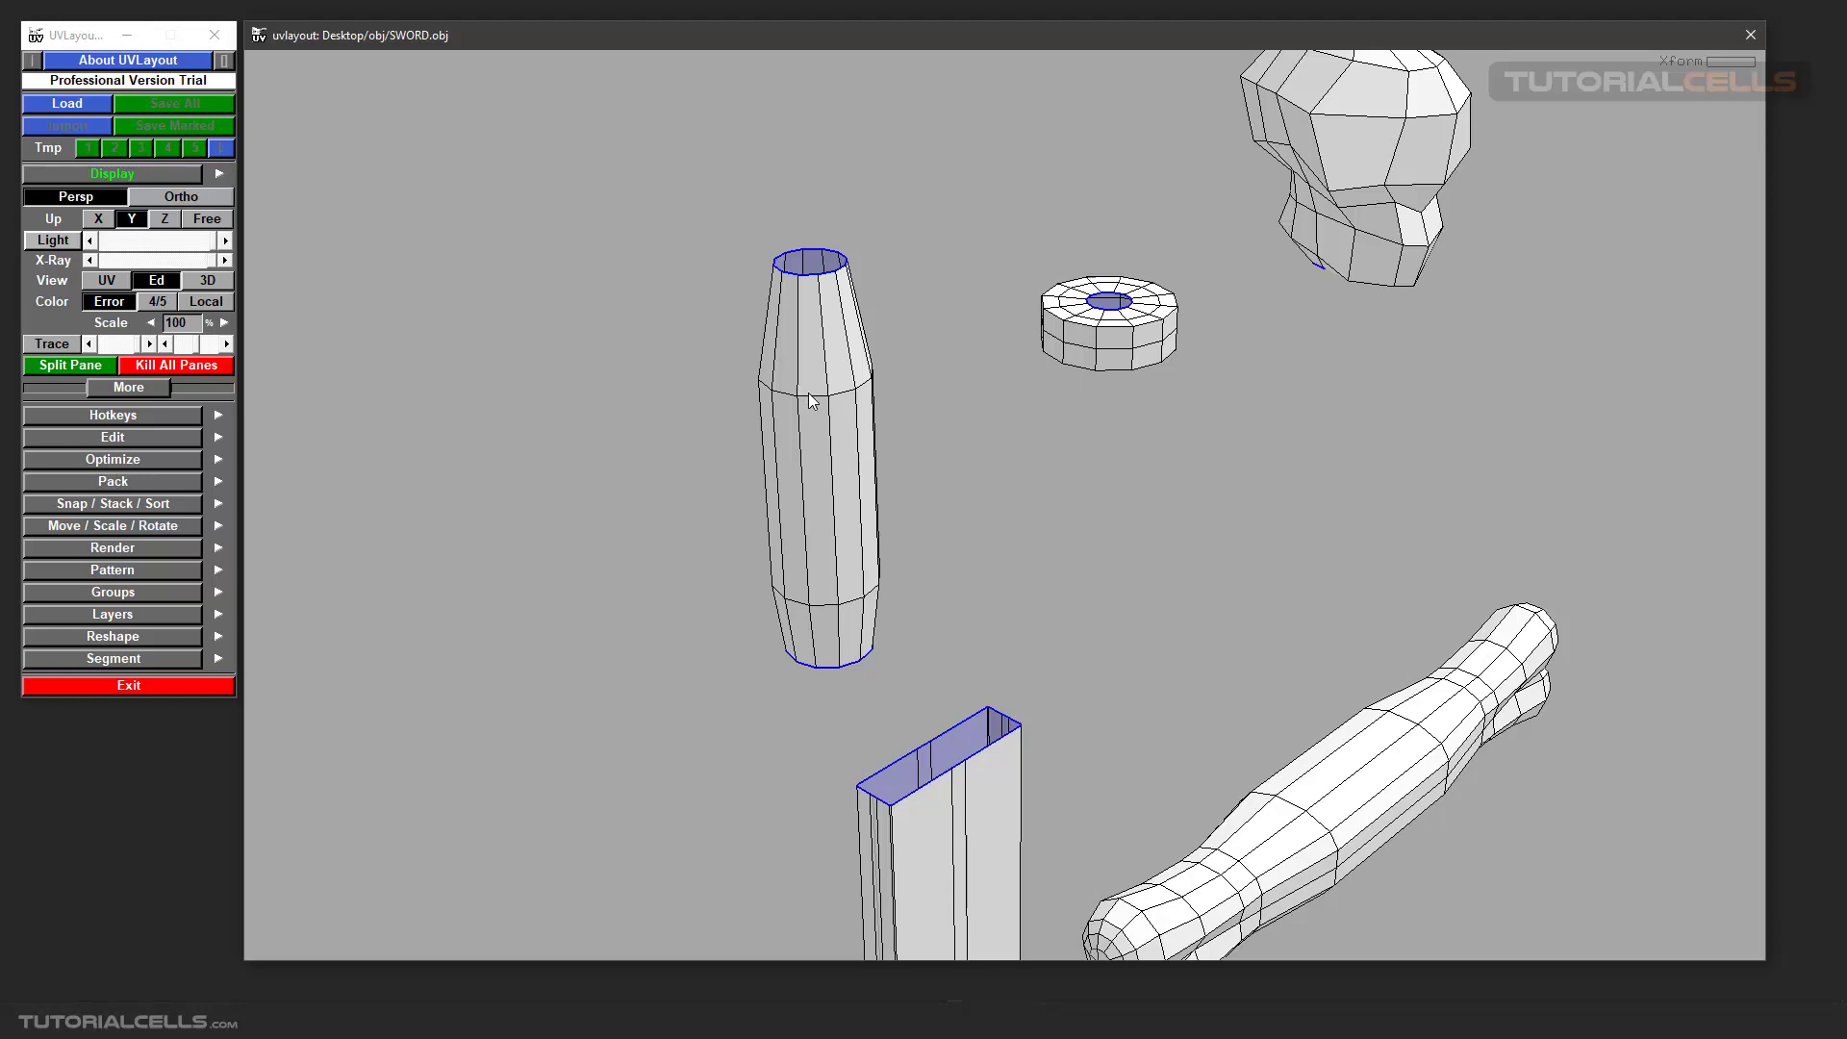
pyautogui.moveTo(826, 357)
pyautogui.mouseDown()
pyautogui.moveTo(999, 347)
pyautogui.moveTo(949, 332)
pyautogui.moveTo(860, 364)
pyautogui.moveTo(826, 353)
pyautogui.mouseUp()
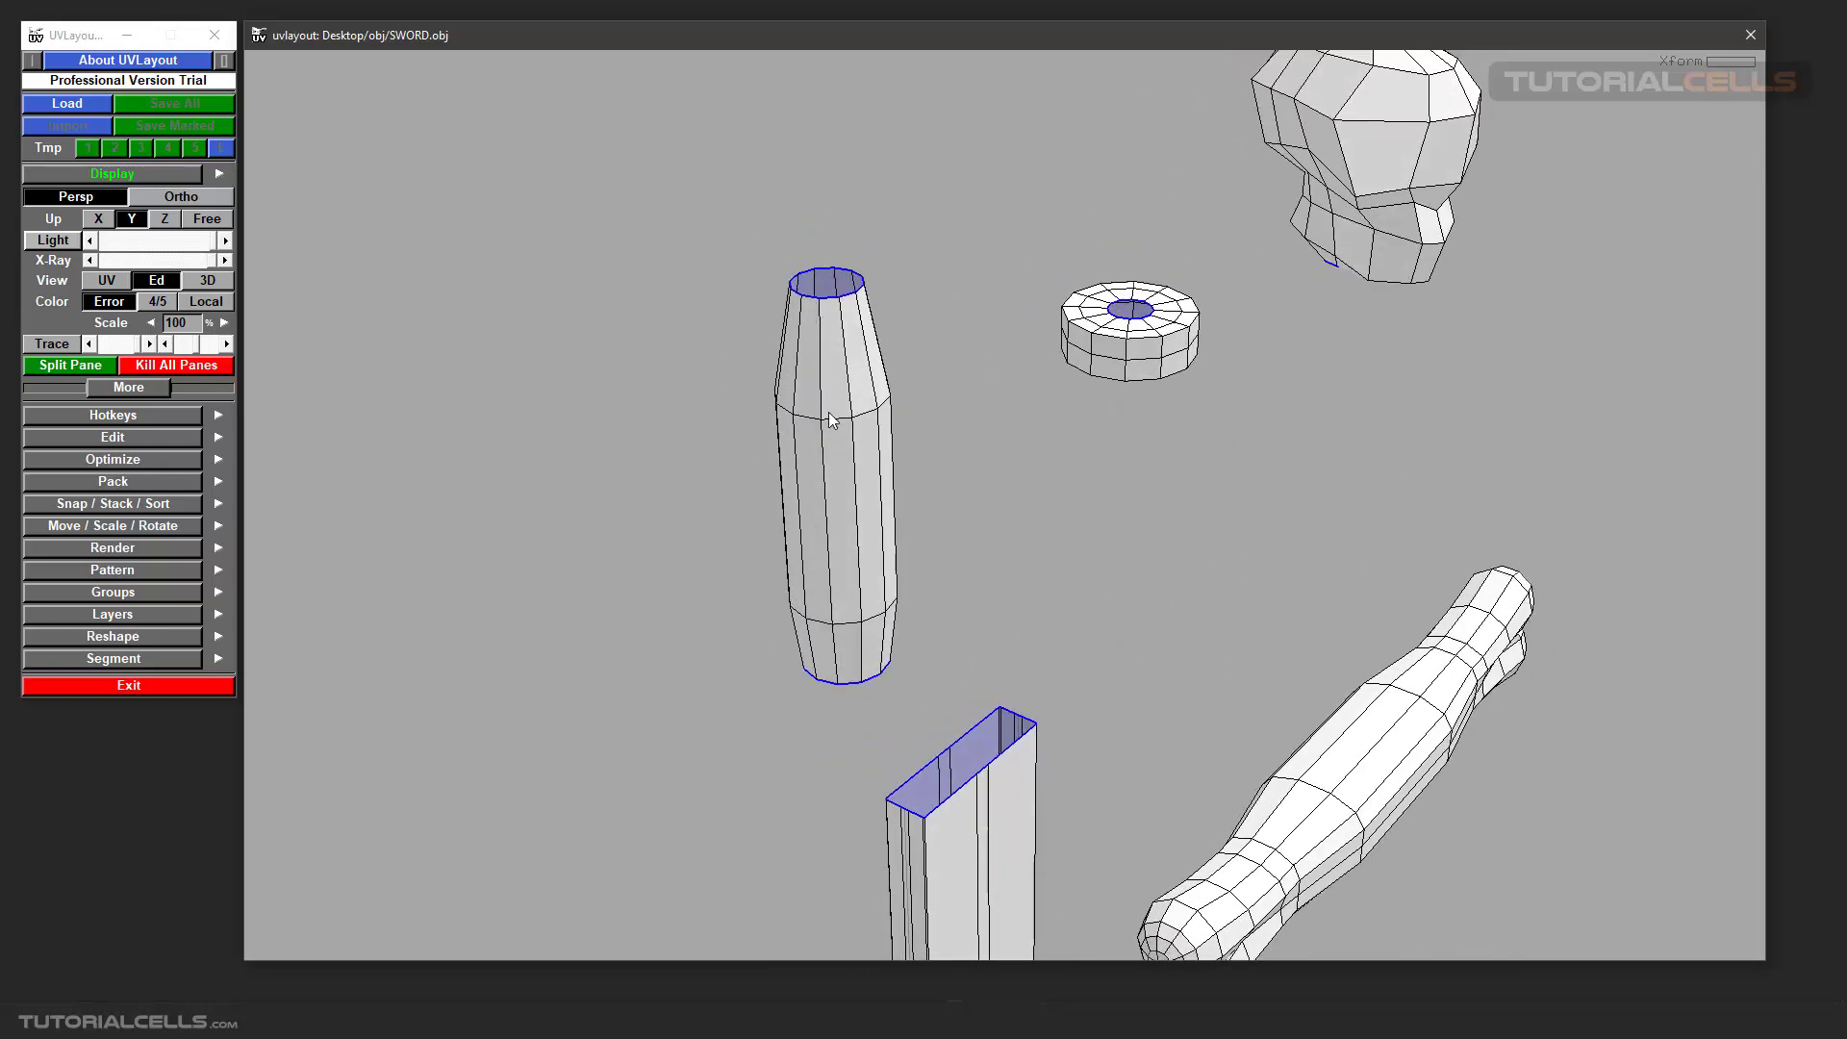
# Step: View the introduction page of the hotkeys help, close it and reposition the model window beside the main window
pyautogui.press('F1')
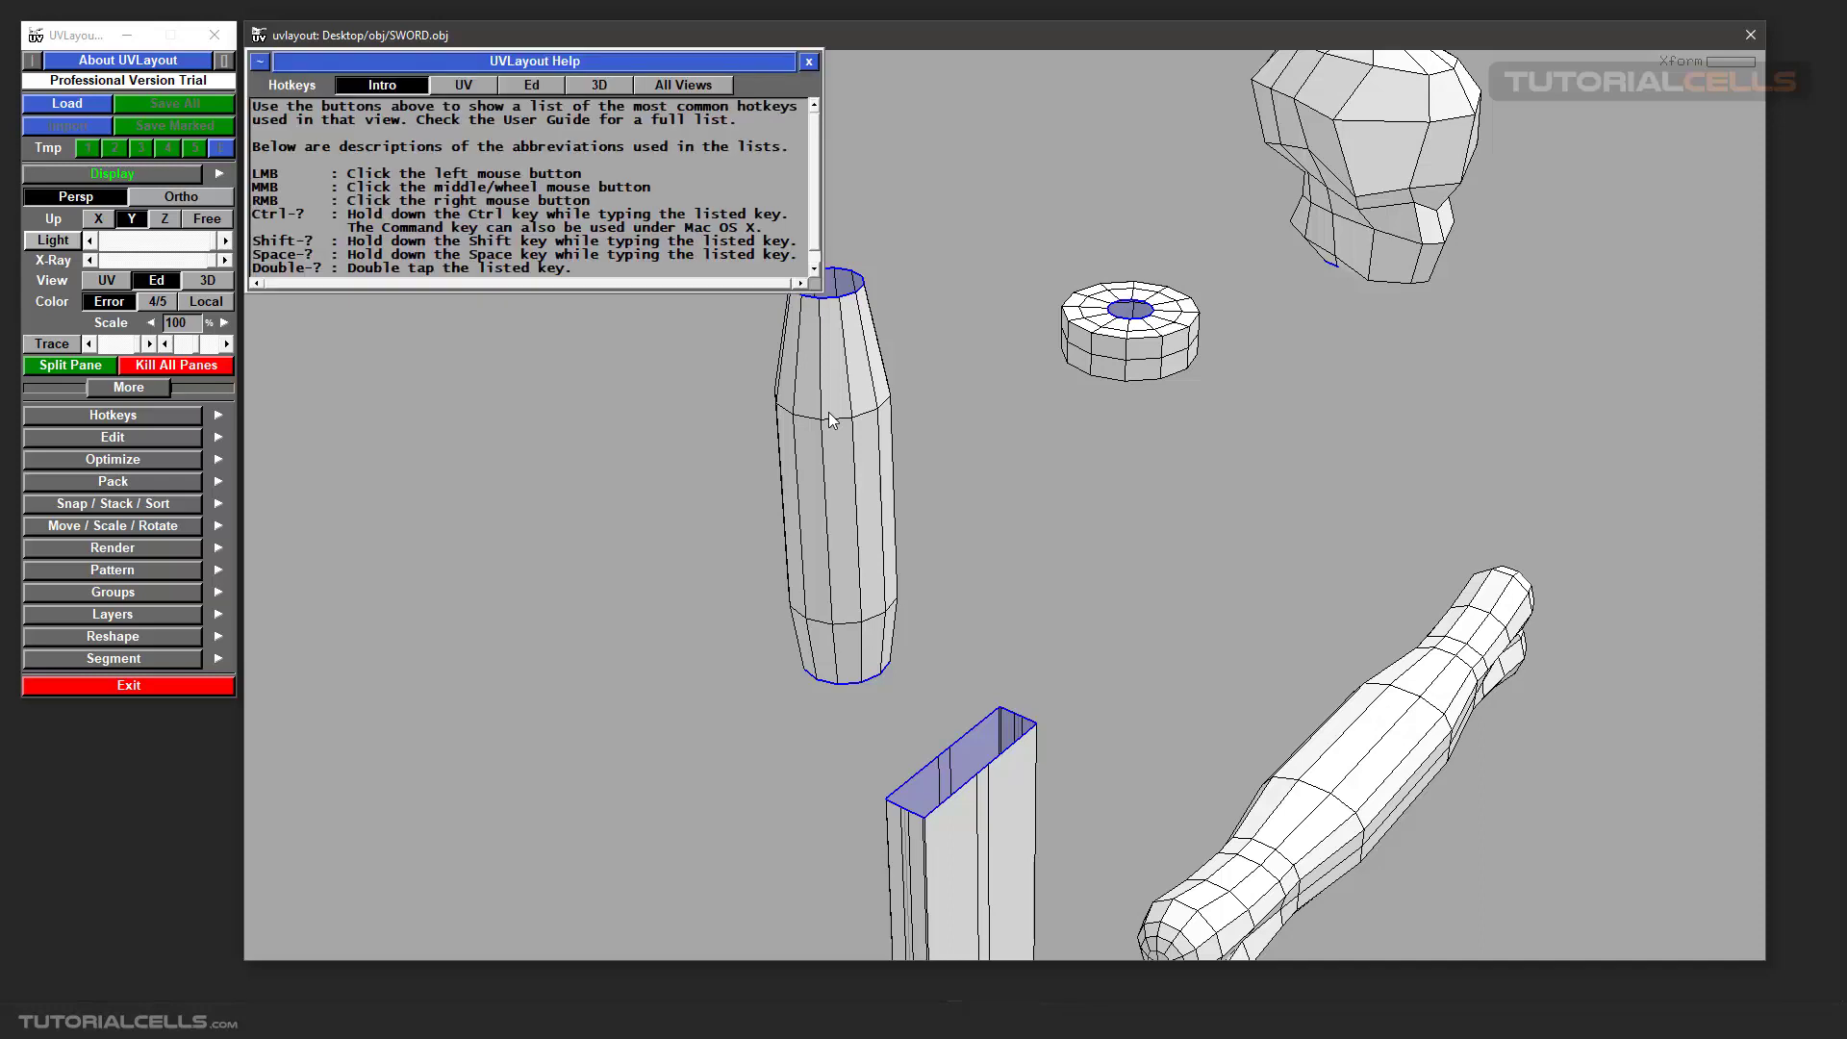
pyautogui.moveTo(487, 33); pyautogui.dragTo(486, 194)
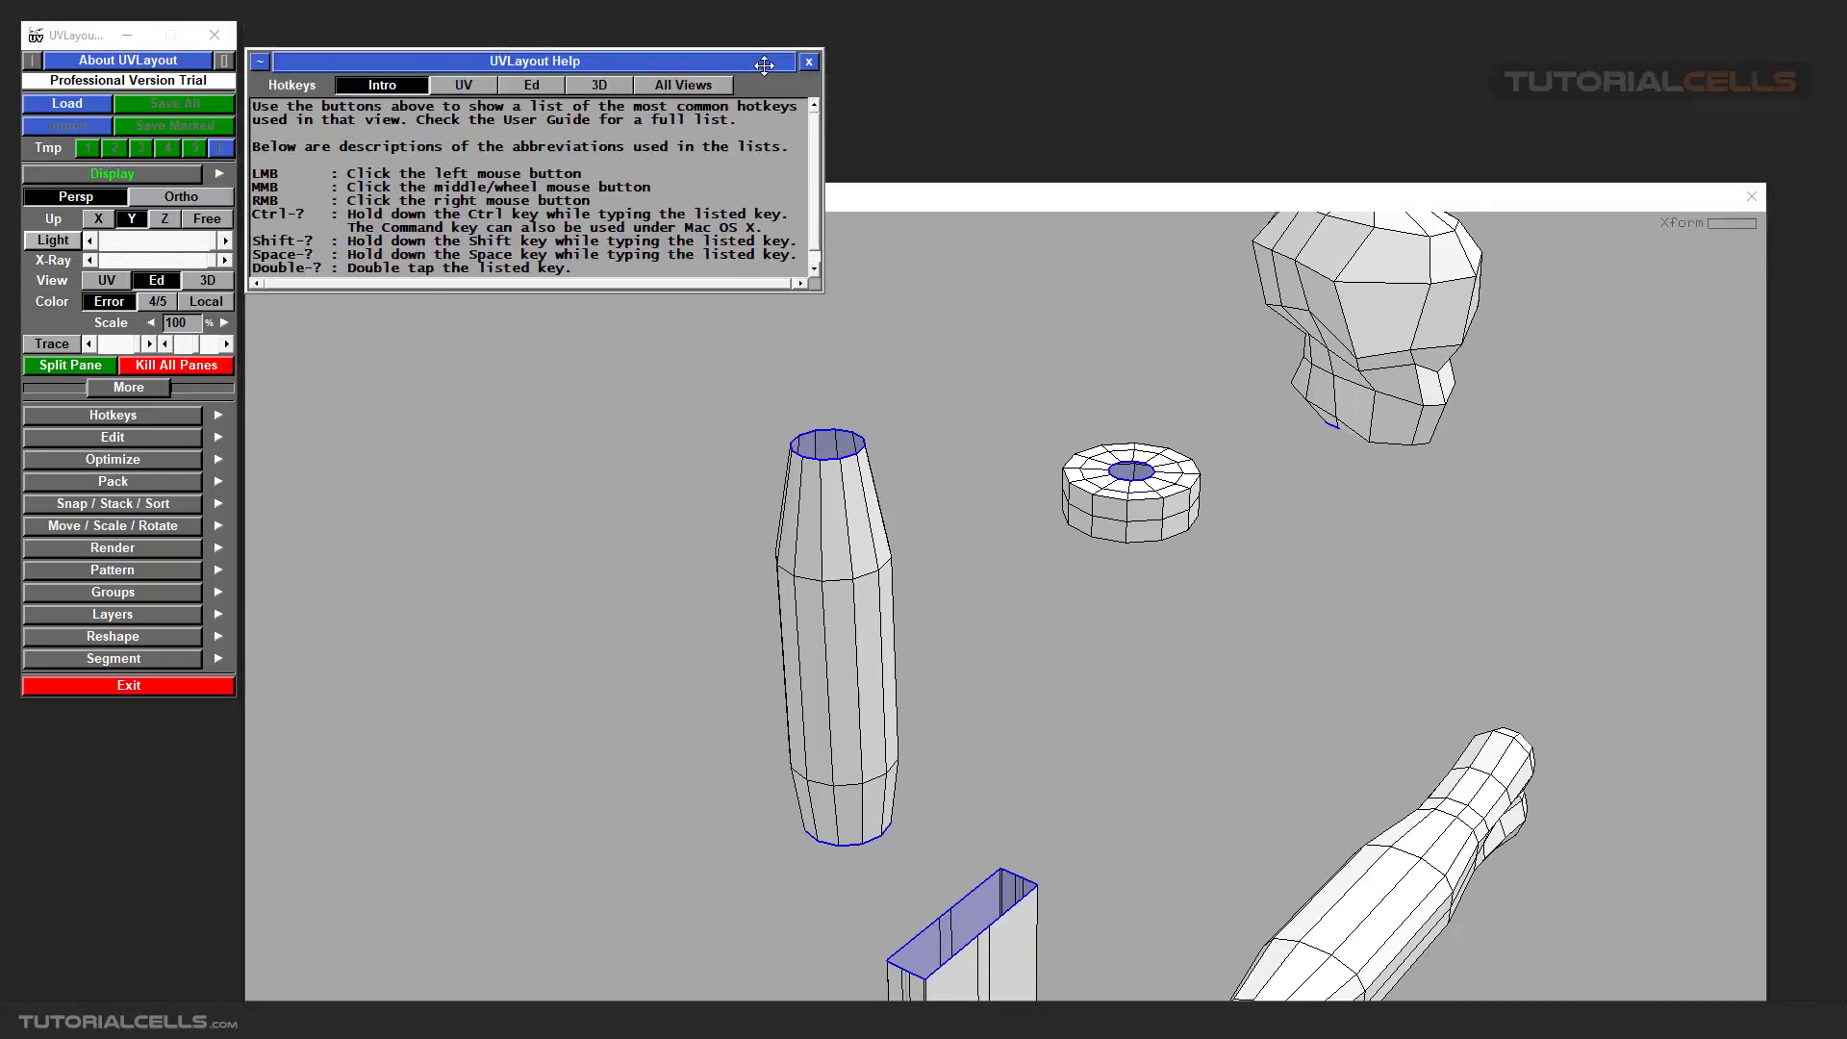
pyautogui.click(808, 61)
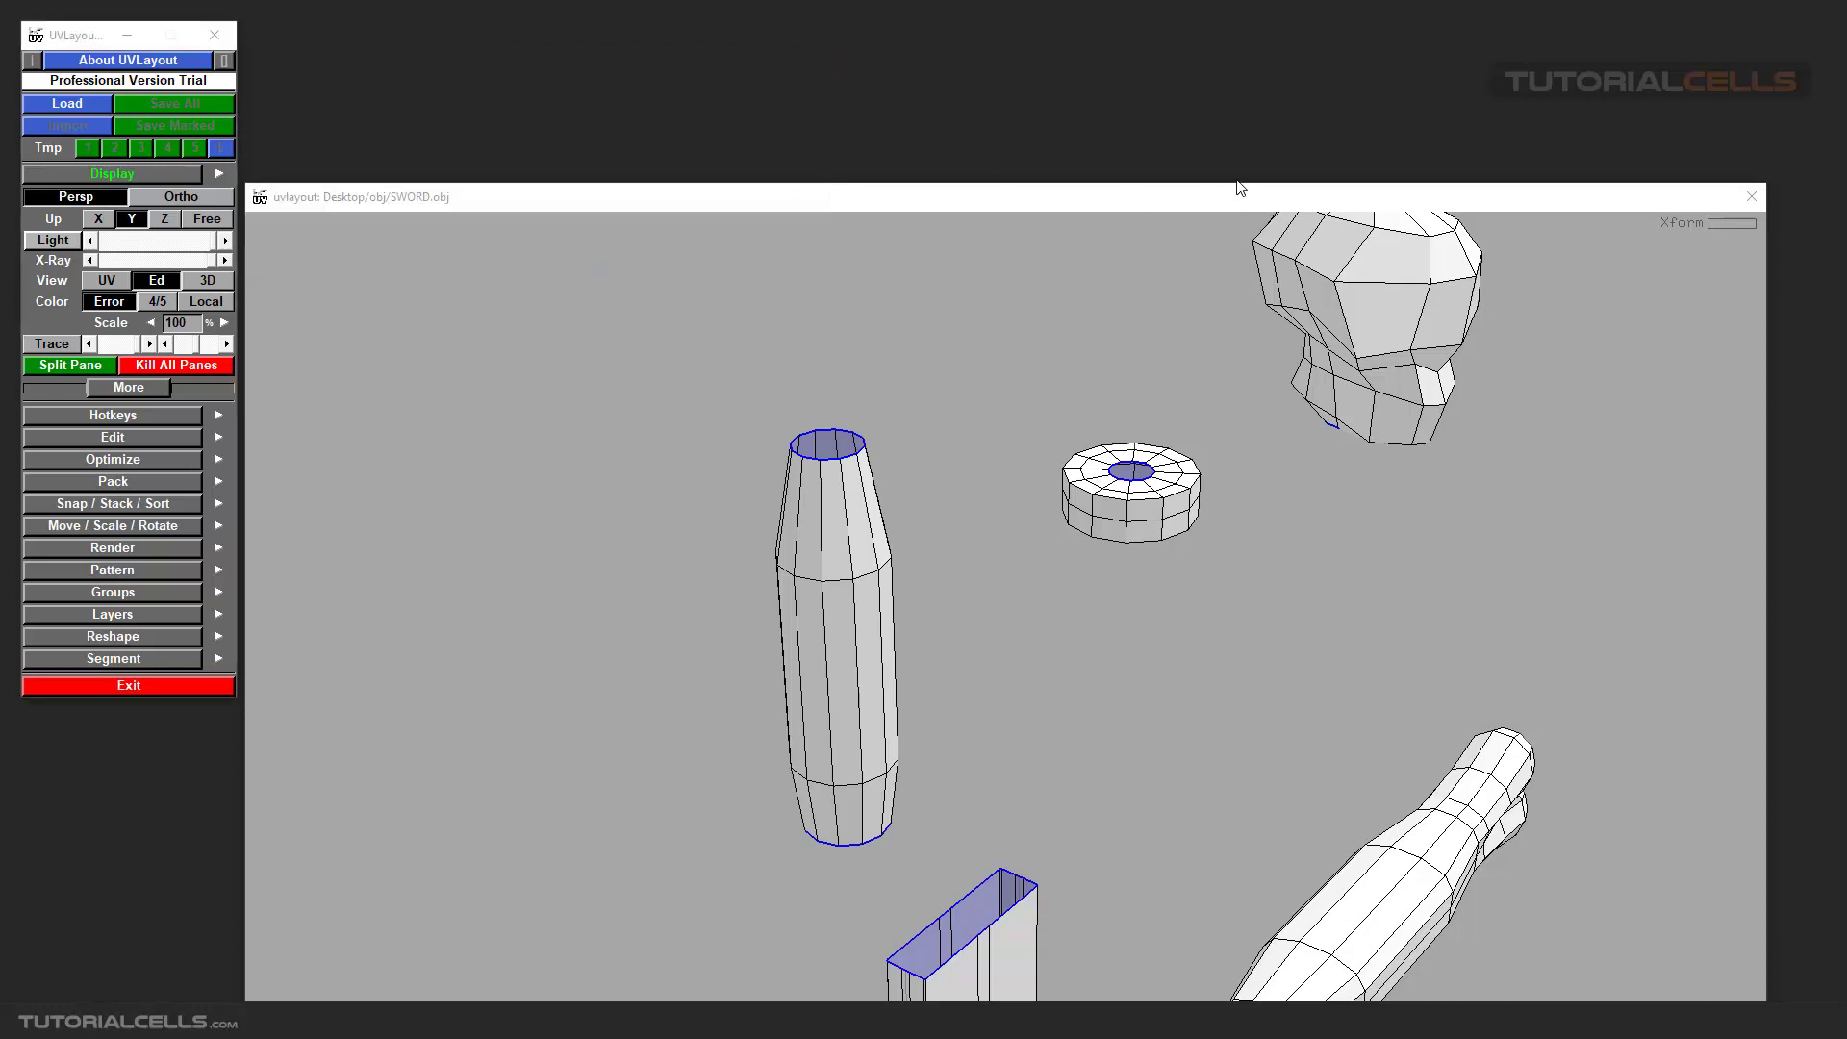
pyautogui.moveTo(1292, 197); pyautogui.dragTo(1312, 43)
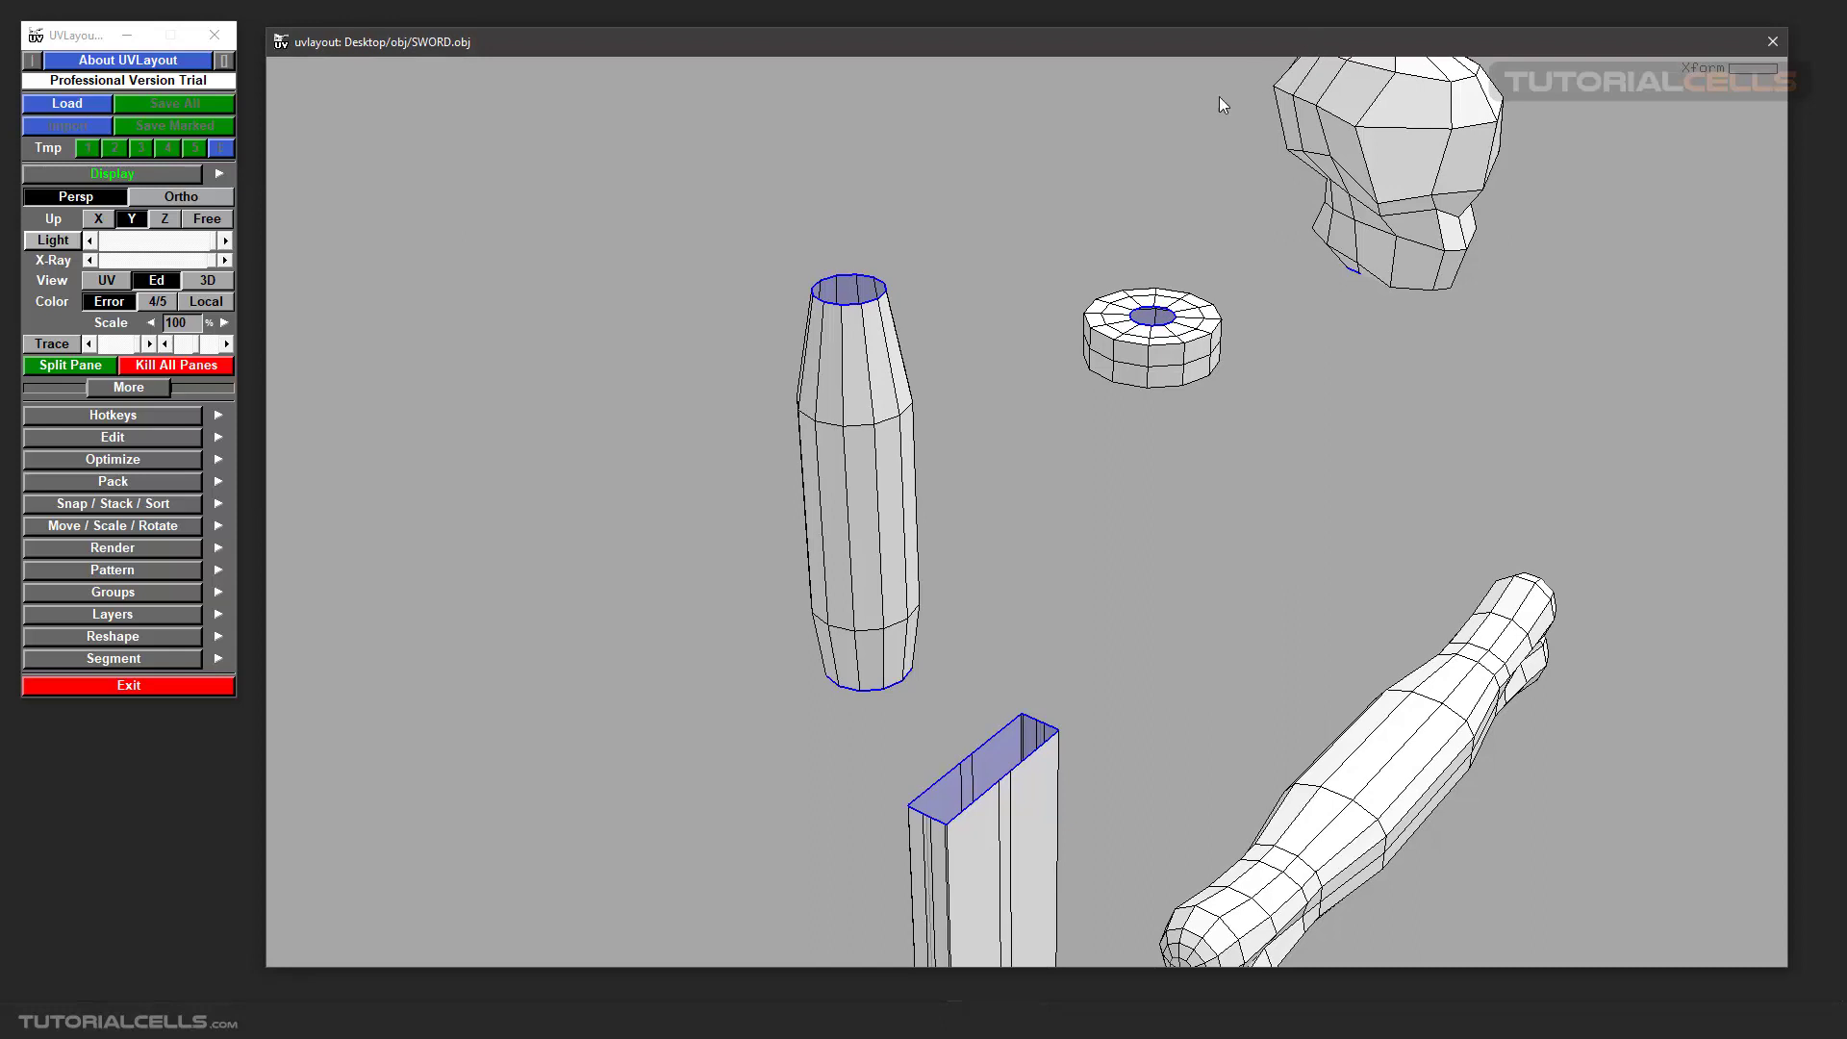
# Step: Isolate the sword's grip by hiding every other piece, look at it, and unhide all the pieces
pyautogui.press('h')
pyautogui.press('h')
pyautogui.scroll(-4, 978, 417)
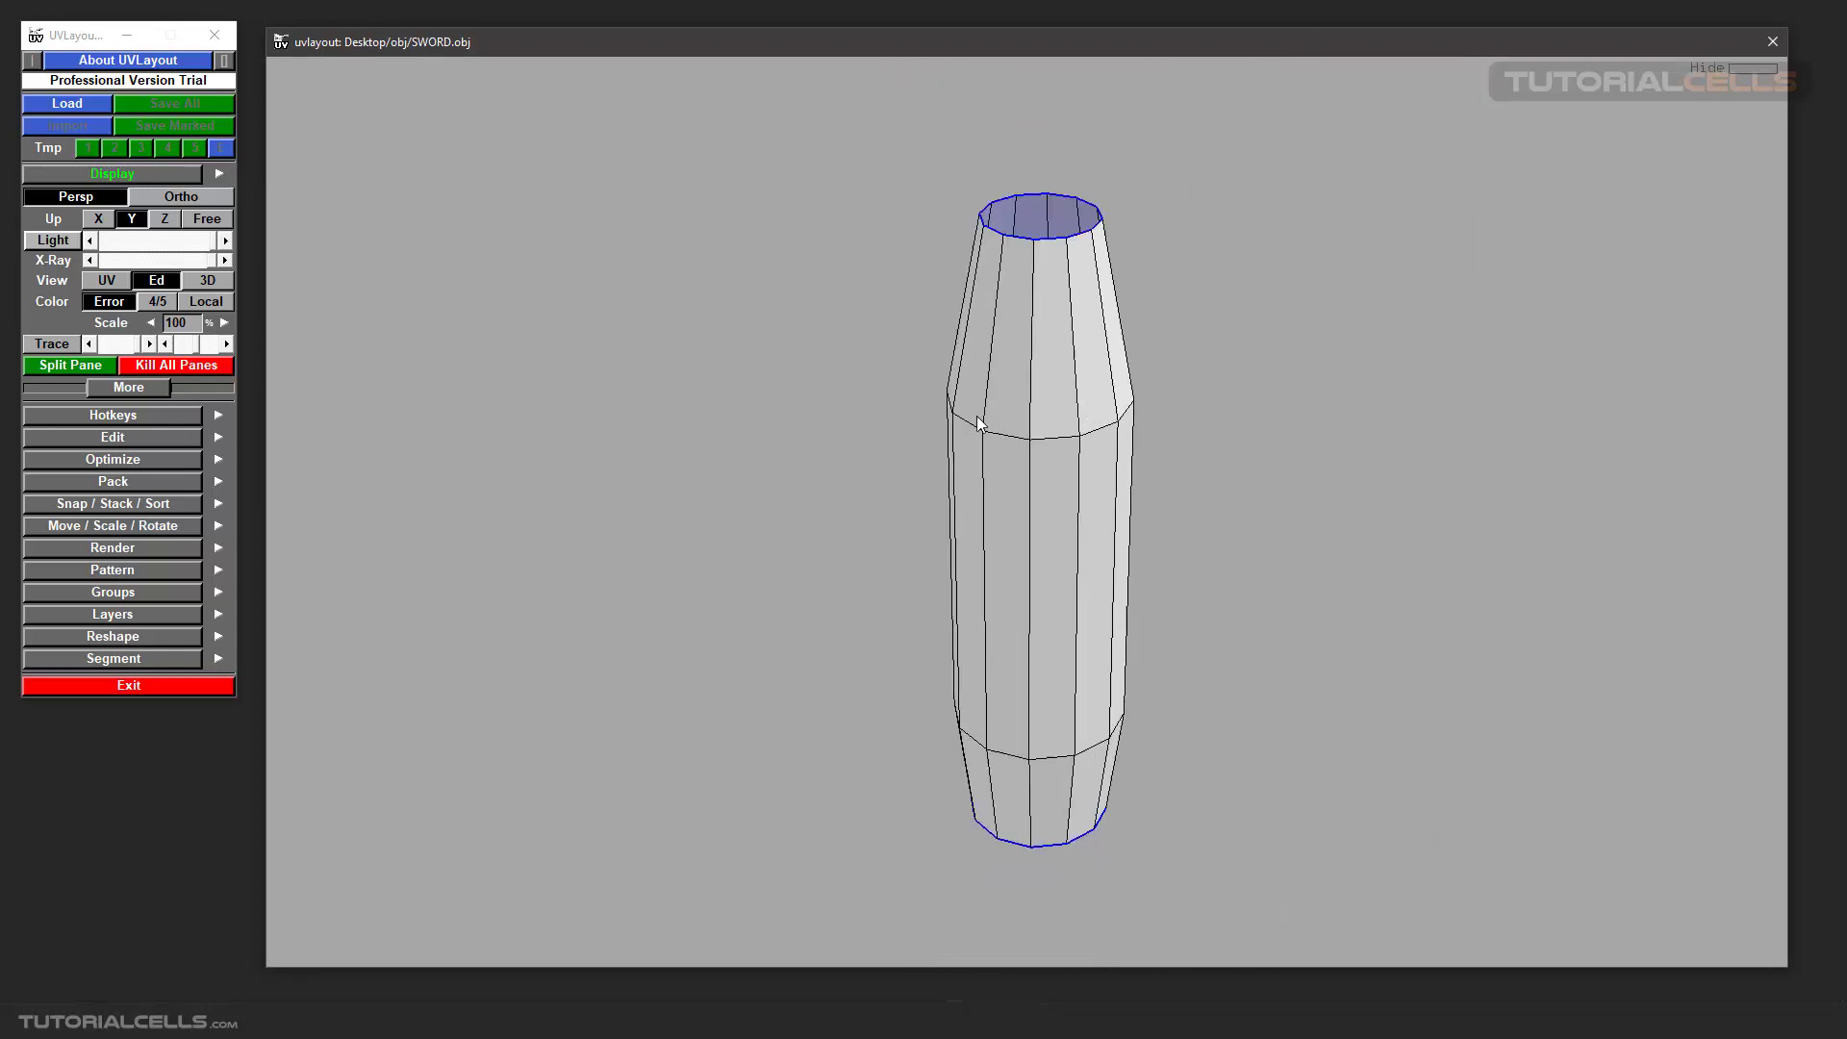
pyautogui.moveTo(978, 418); pyautogui.dragTo(1099, 429)
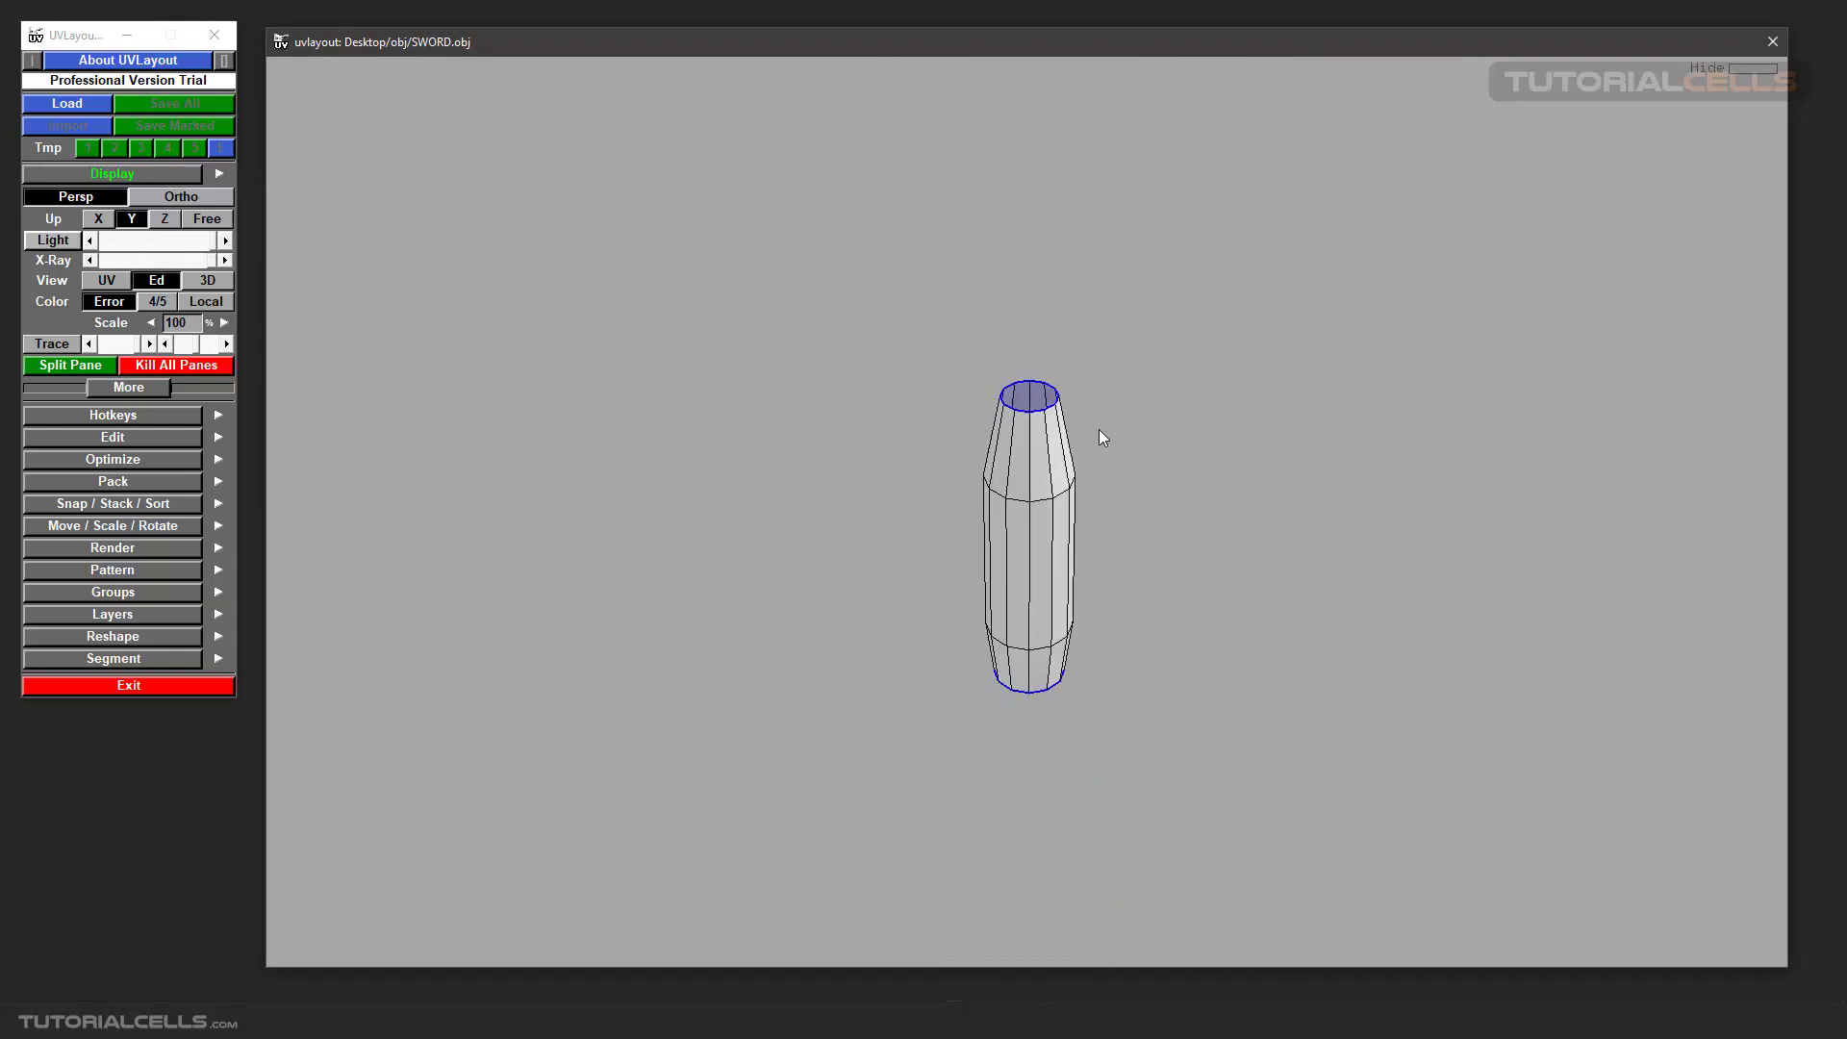
pyautogui.press('h')
pyautogui.press('u')
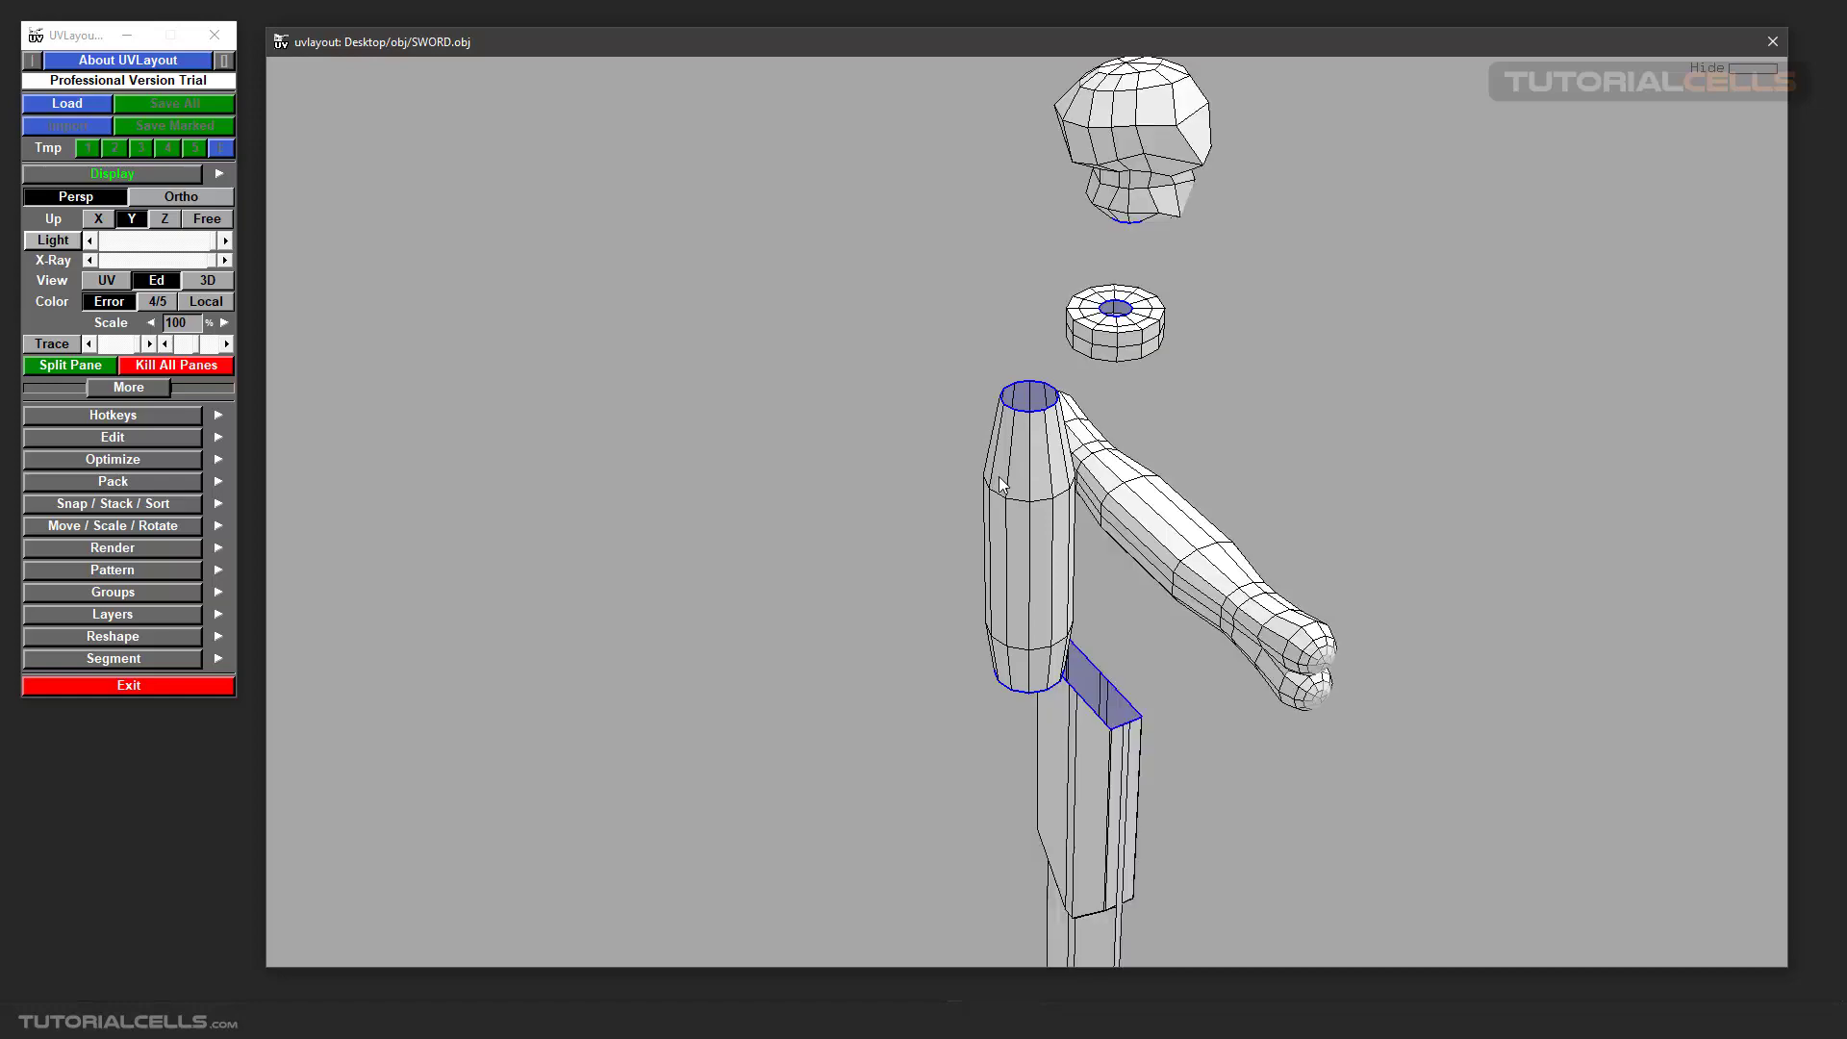
# Step: Cut a lengthwise seam along the grip from its upper rim to its lower rim and split the shell open
pyautogui.scroll(-2, 998, 475)
pyautogui.moveTo(997, 475); pyautogui.dragTo(1064, 338)
pyautogui.scroll(5, 1003, 508)
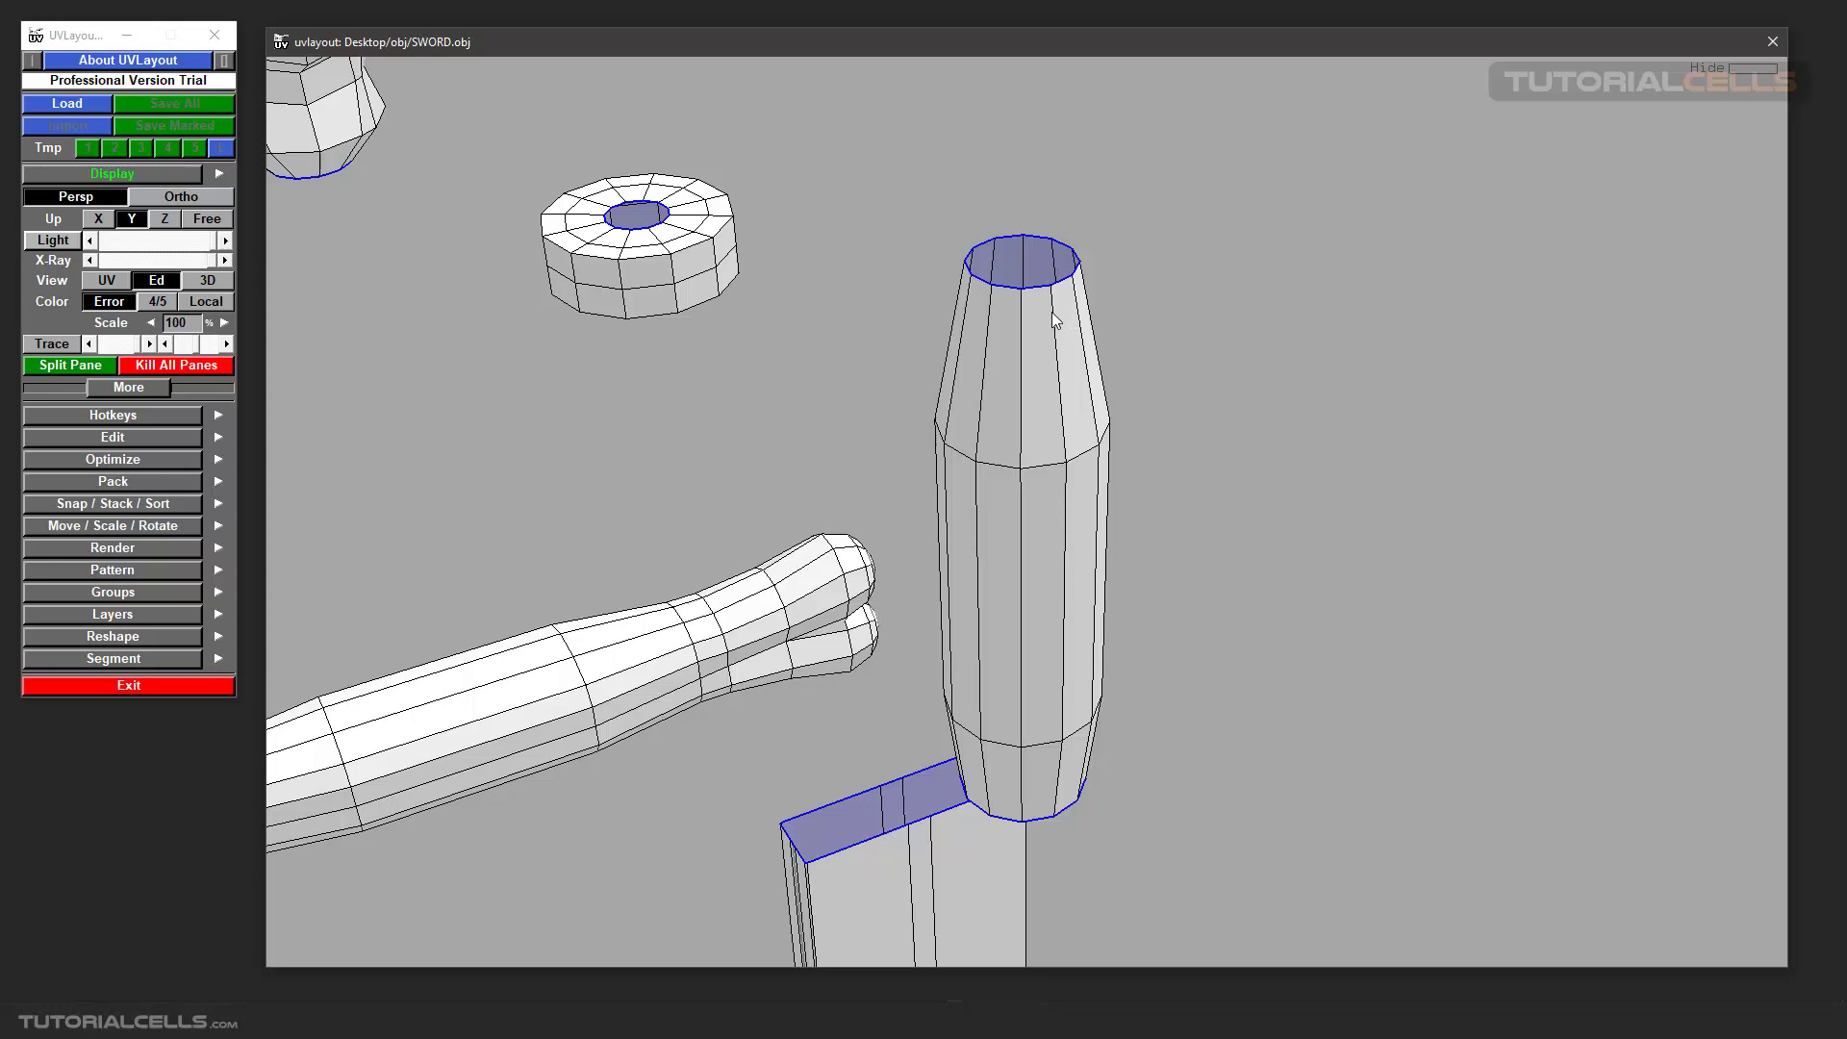
pyautogui.press('c')
pyautogui.press('c')
pyautogui.press('c')
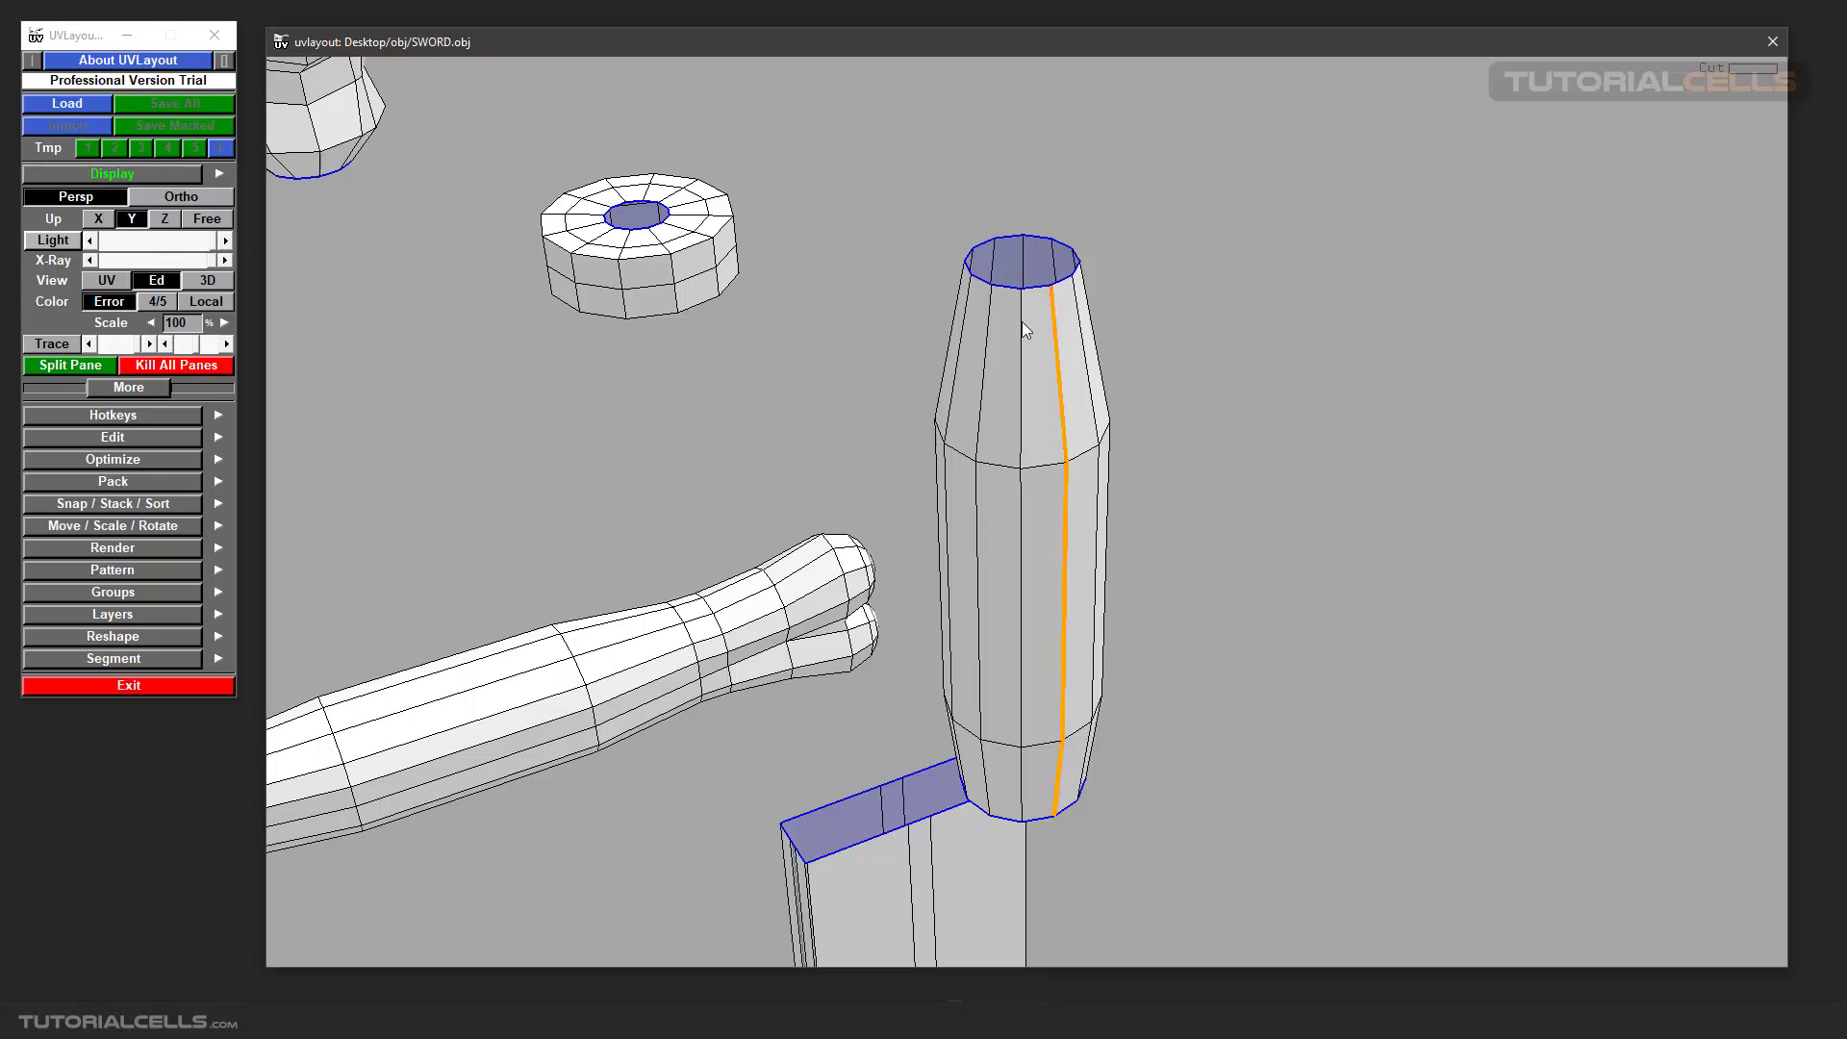
pyautogui.moveTo(1018, 307)
pyautogui.mouseDown()
pyautogui.moveTo(1020, 412)
pyautogui.moveTo(1036, 300)
pyautogui.mouseUp()
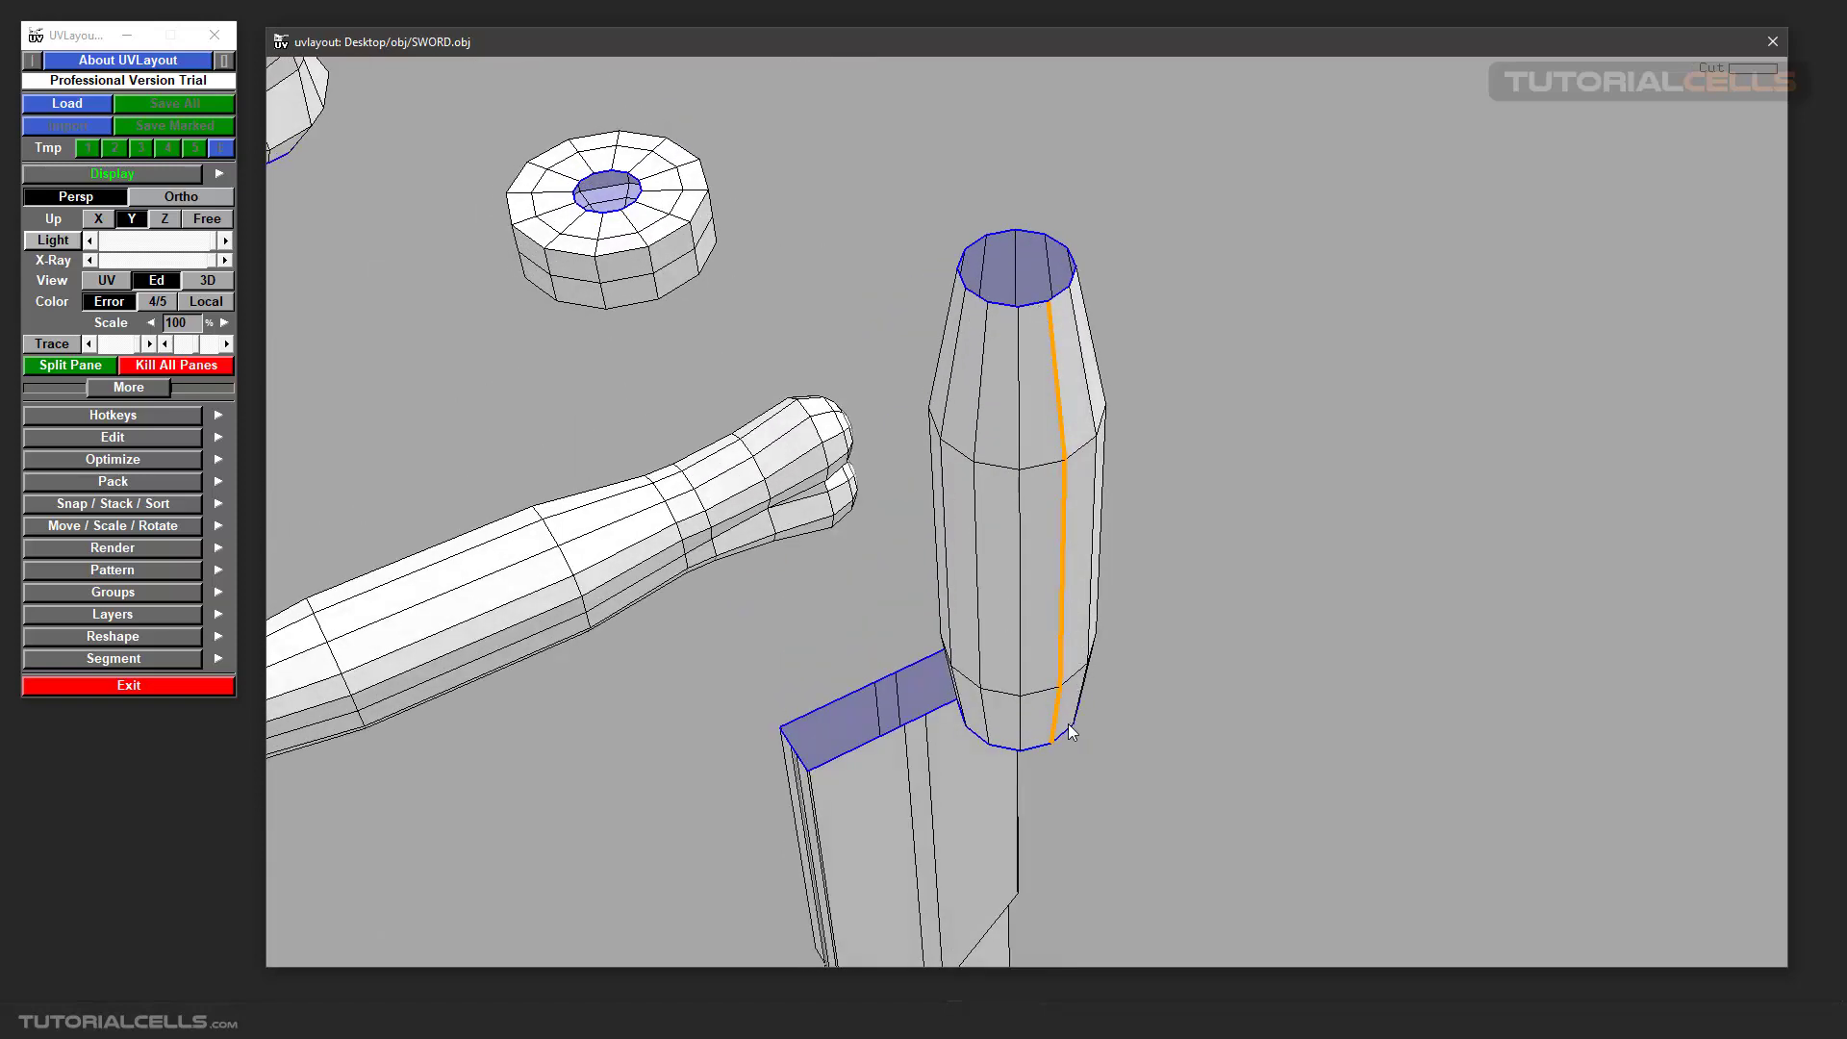
pyautogui.press('Return')
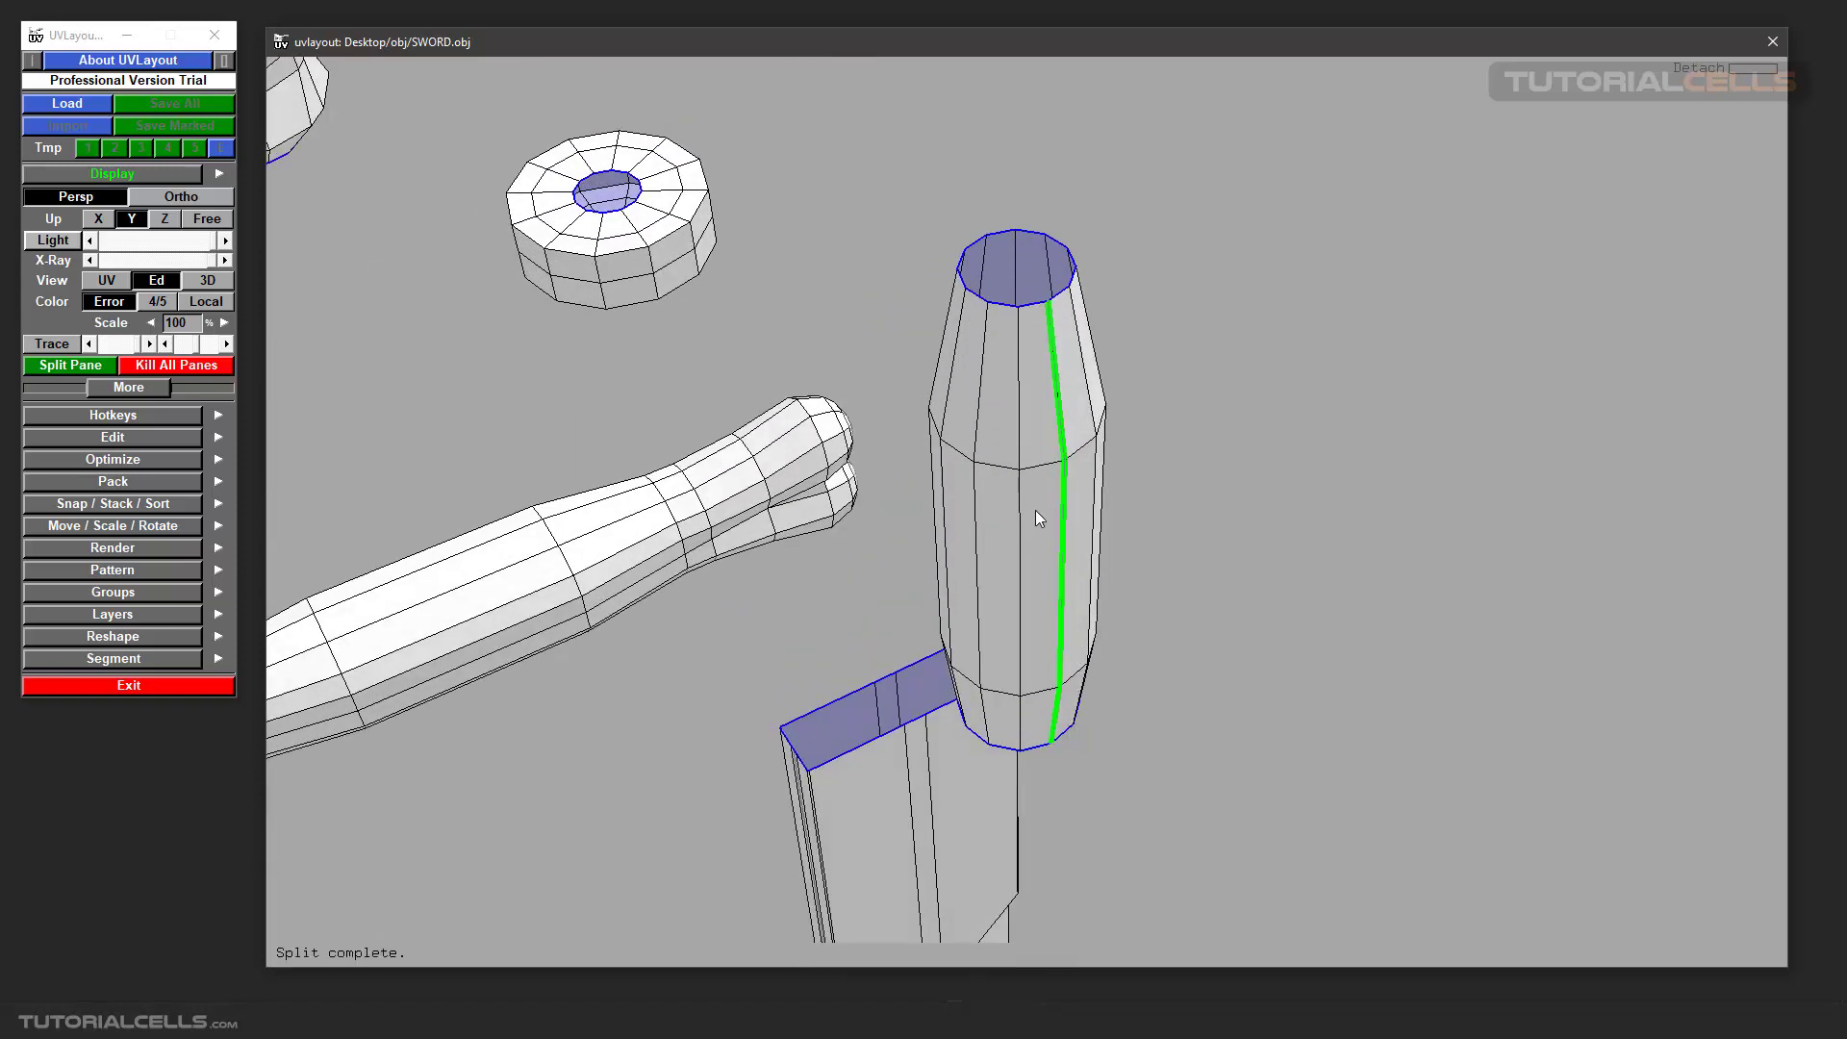
# Step: Drop the seamed grip from the Ed view into UV space and switch to the UV view
pyautogui.scroll(5, 1047, 320)
pyautogui.scroll(-5, 1028, 429)
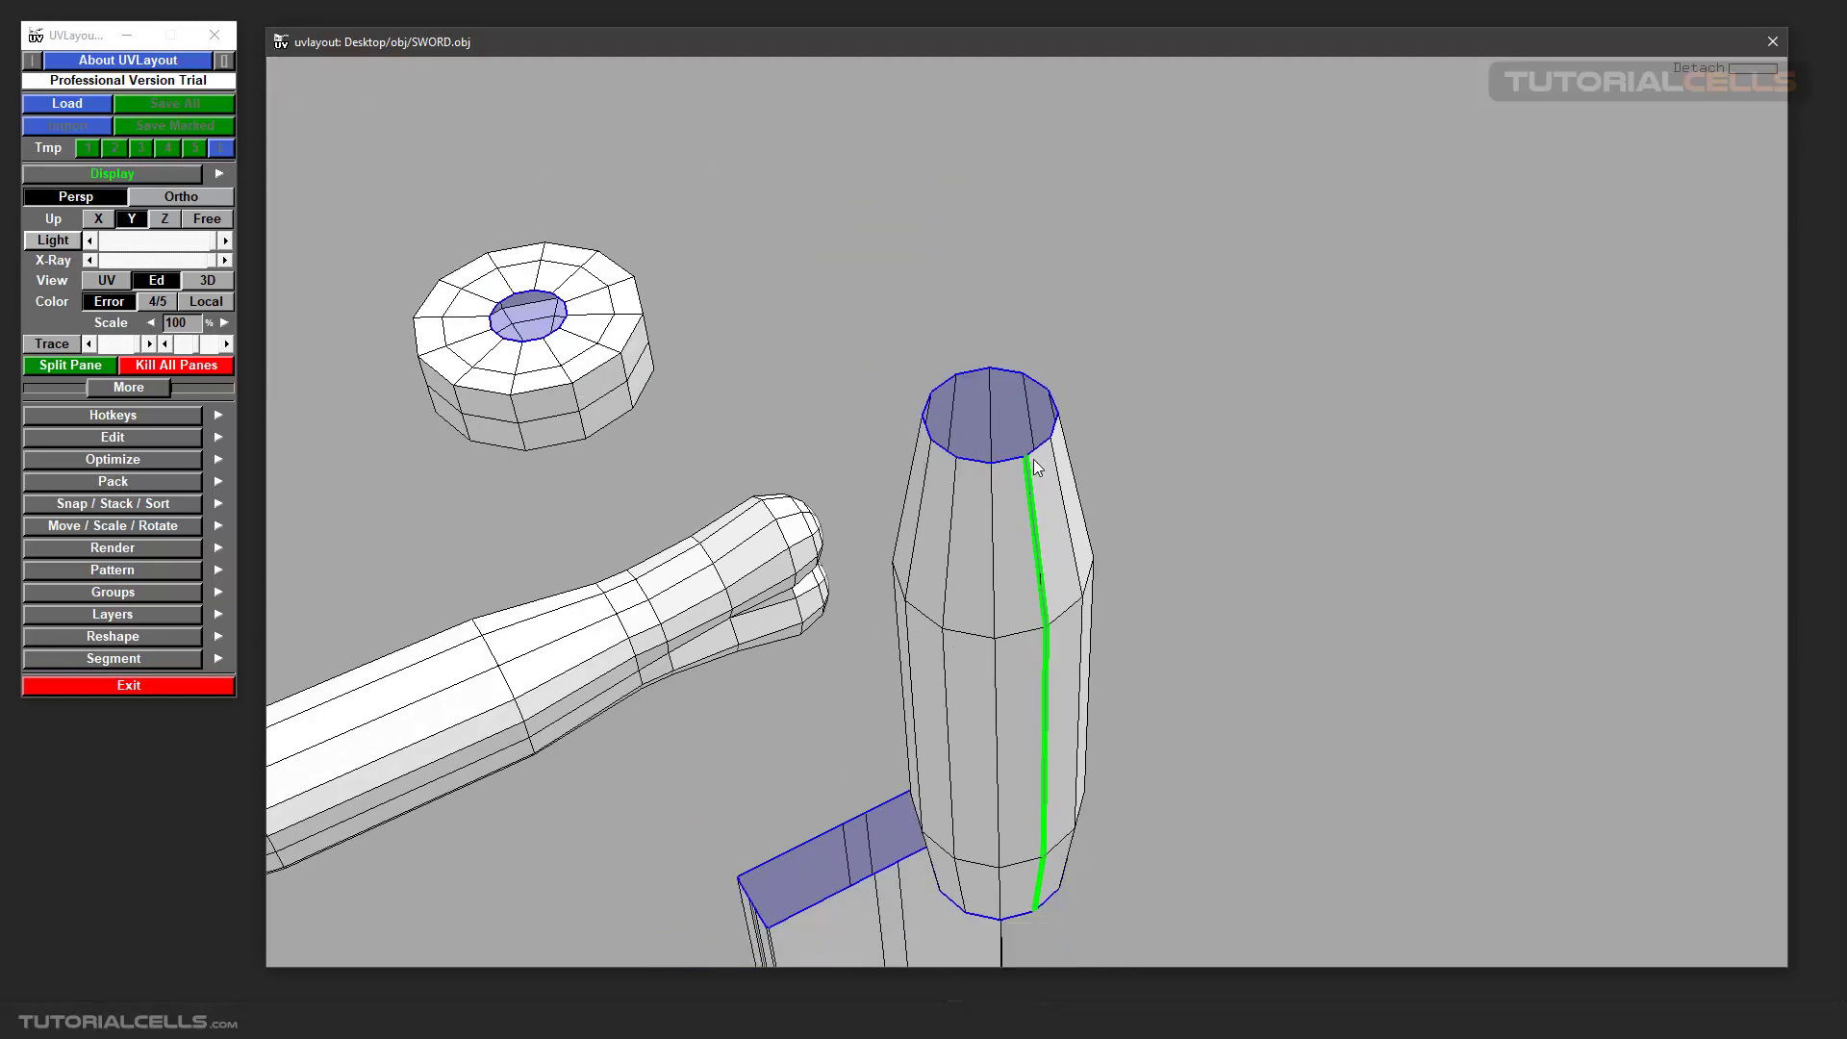
pyautogui.moveTo(1027, 428); pyautogui.dragTo(1007, 462)
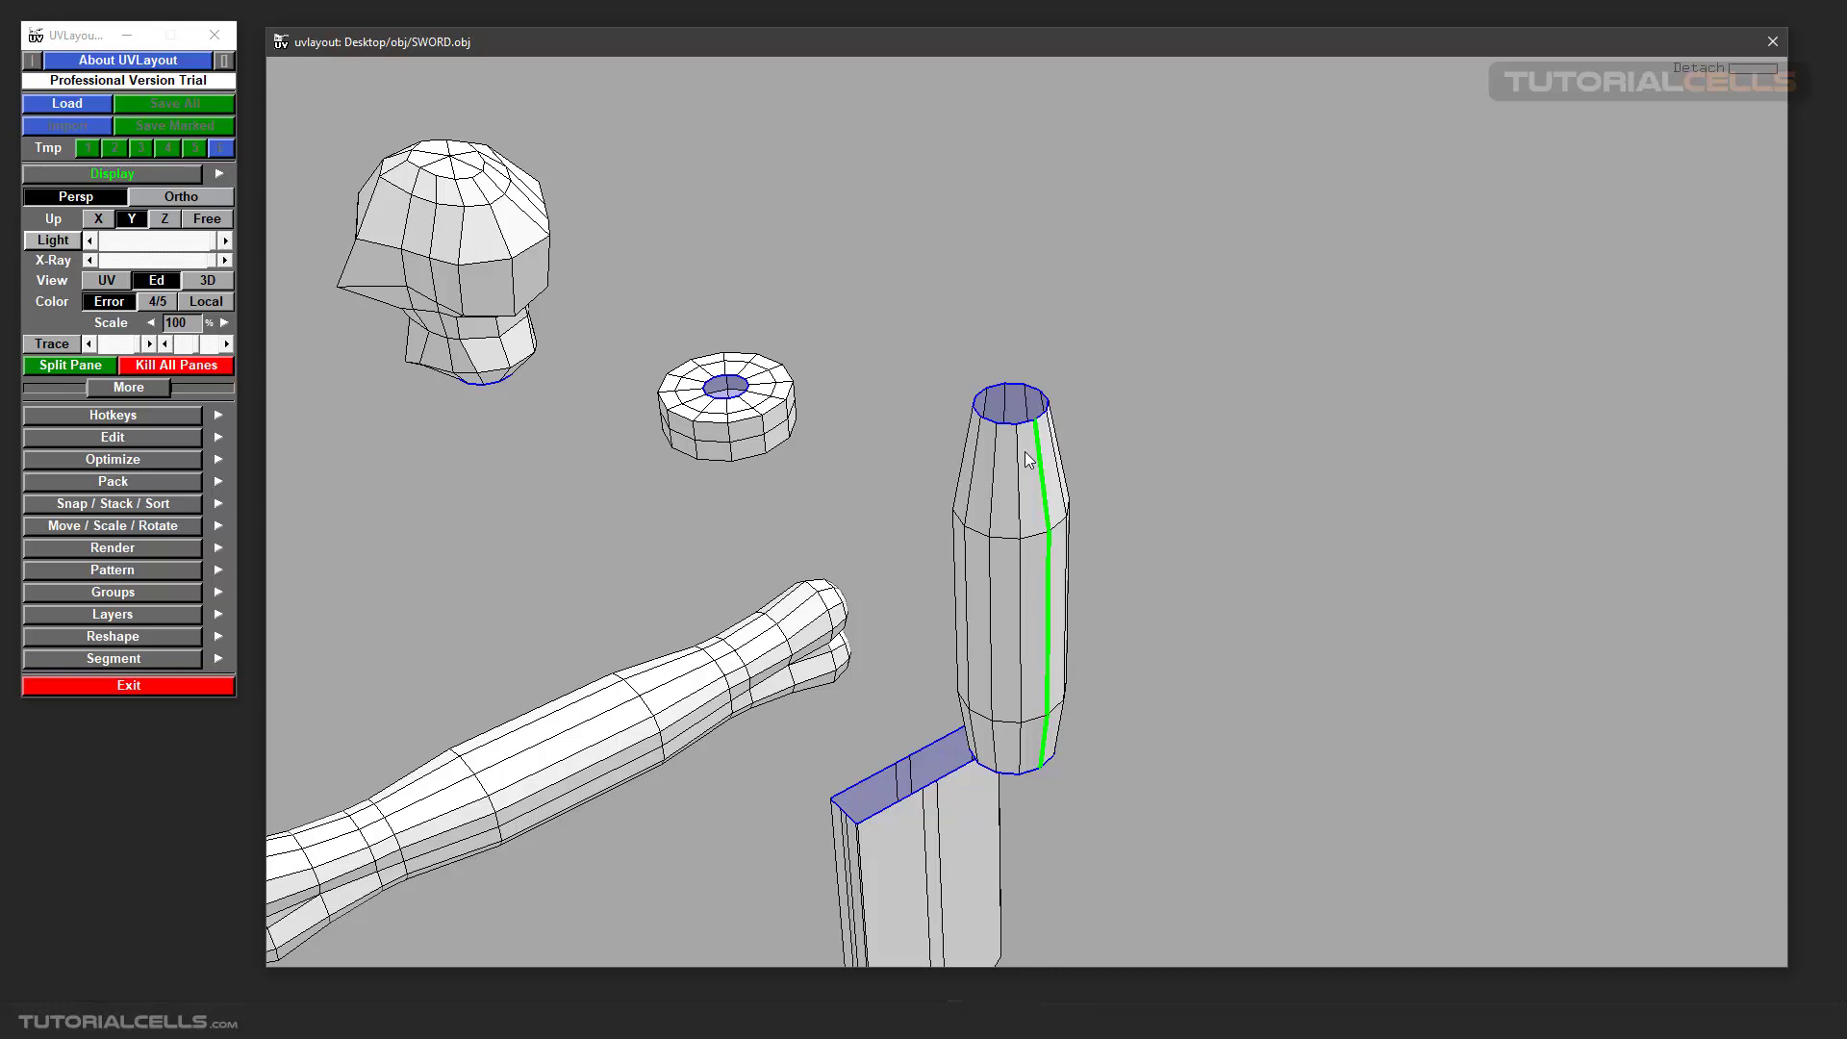
pyautogui.press('d')
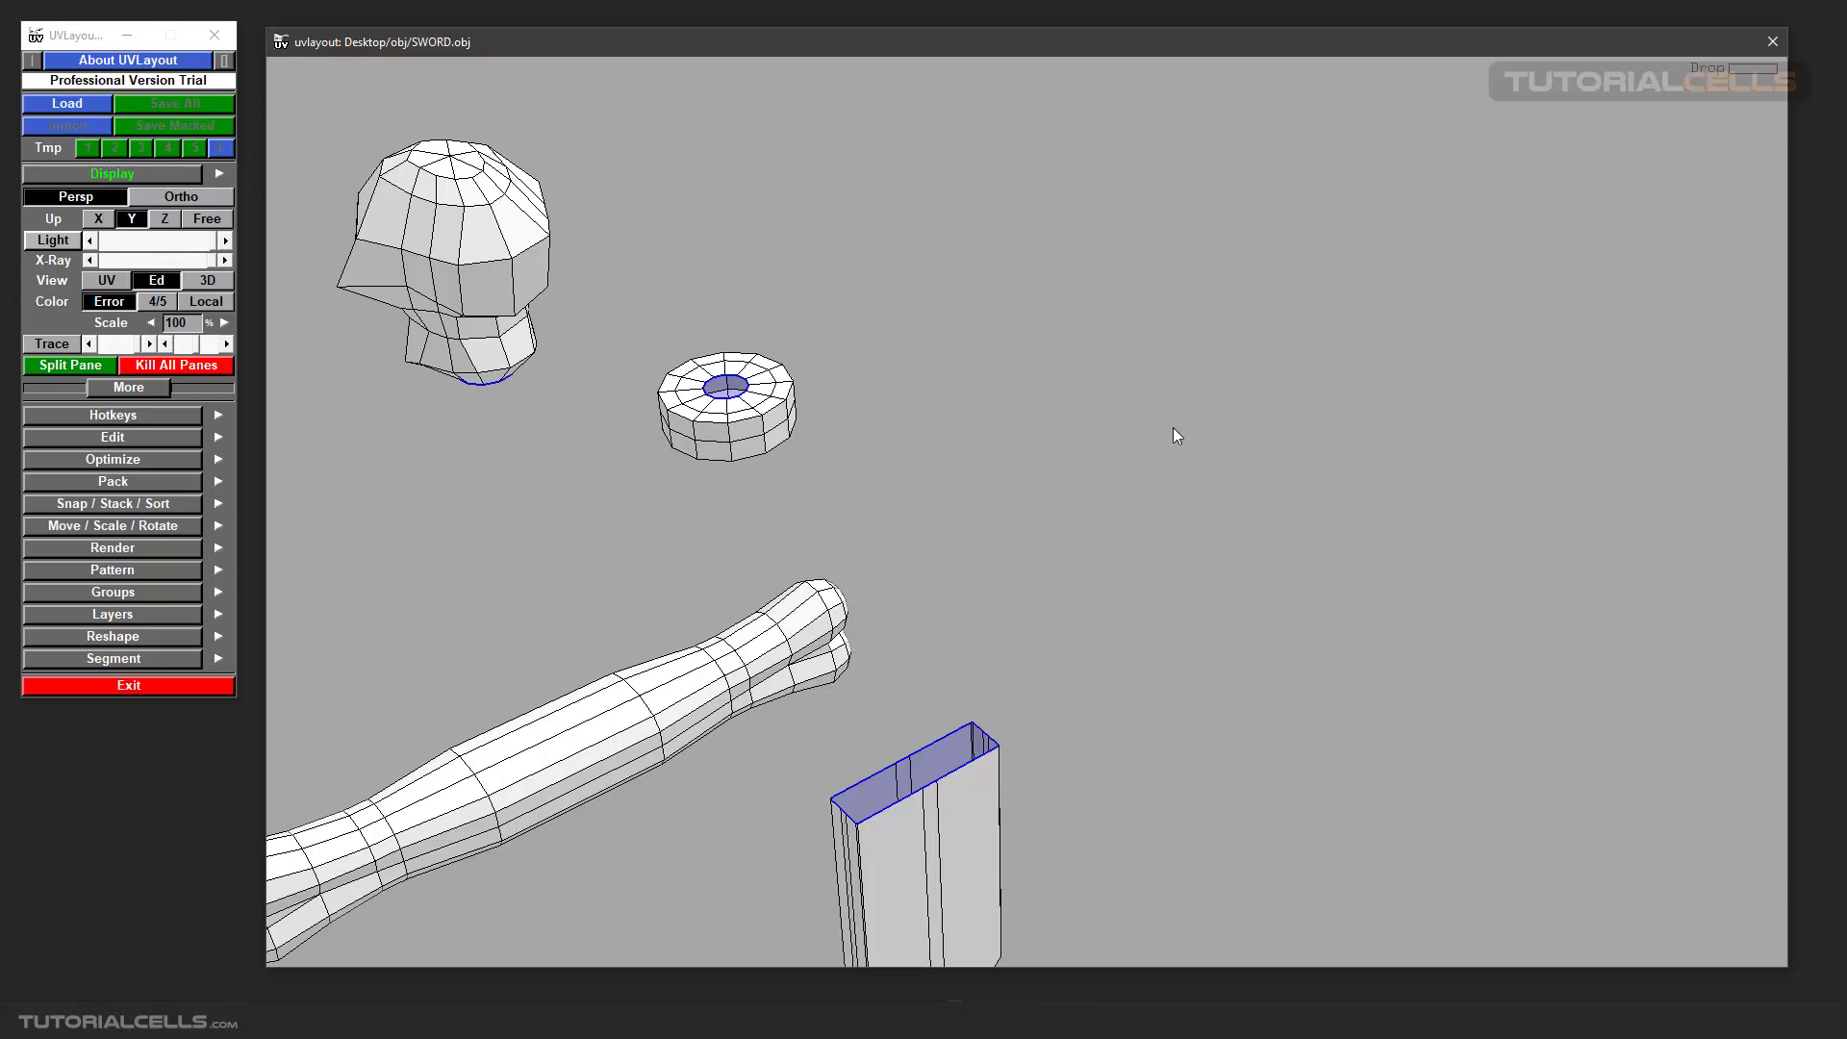
pyautogui.click(102, 286)
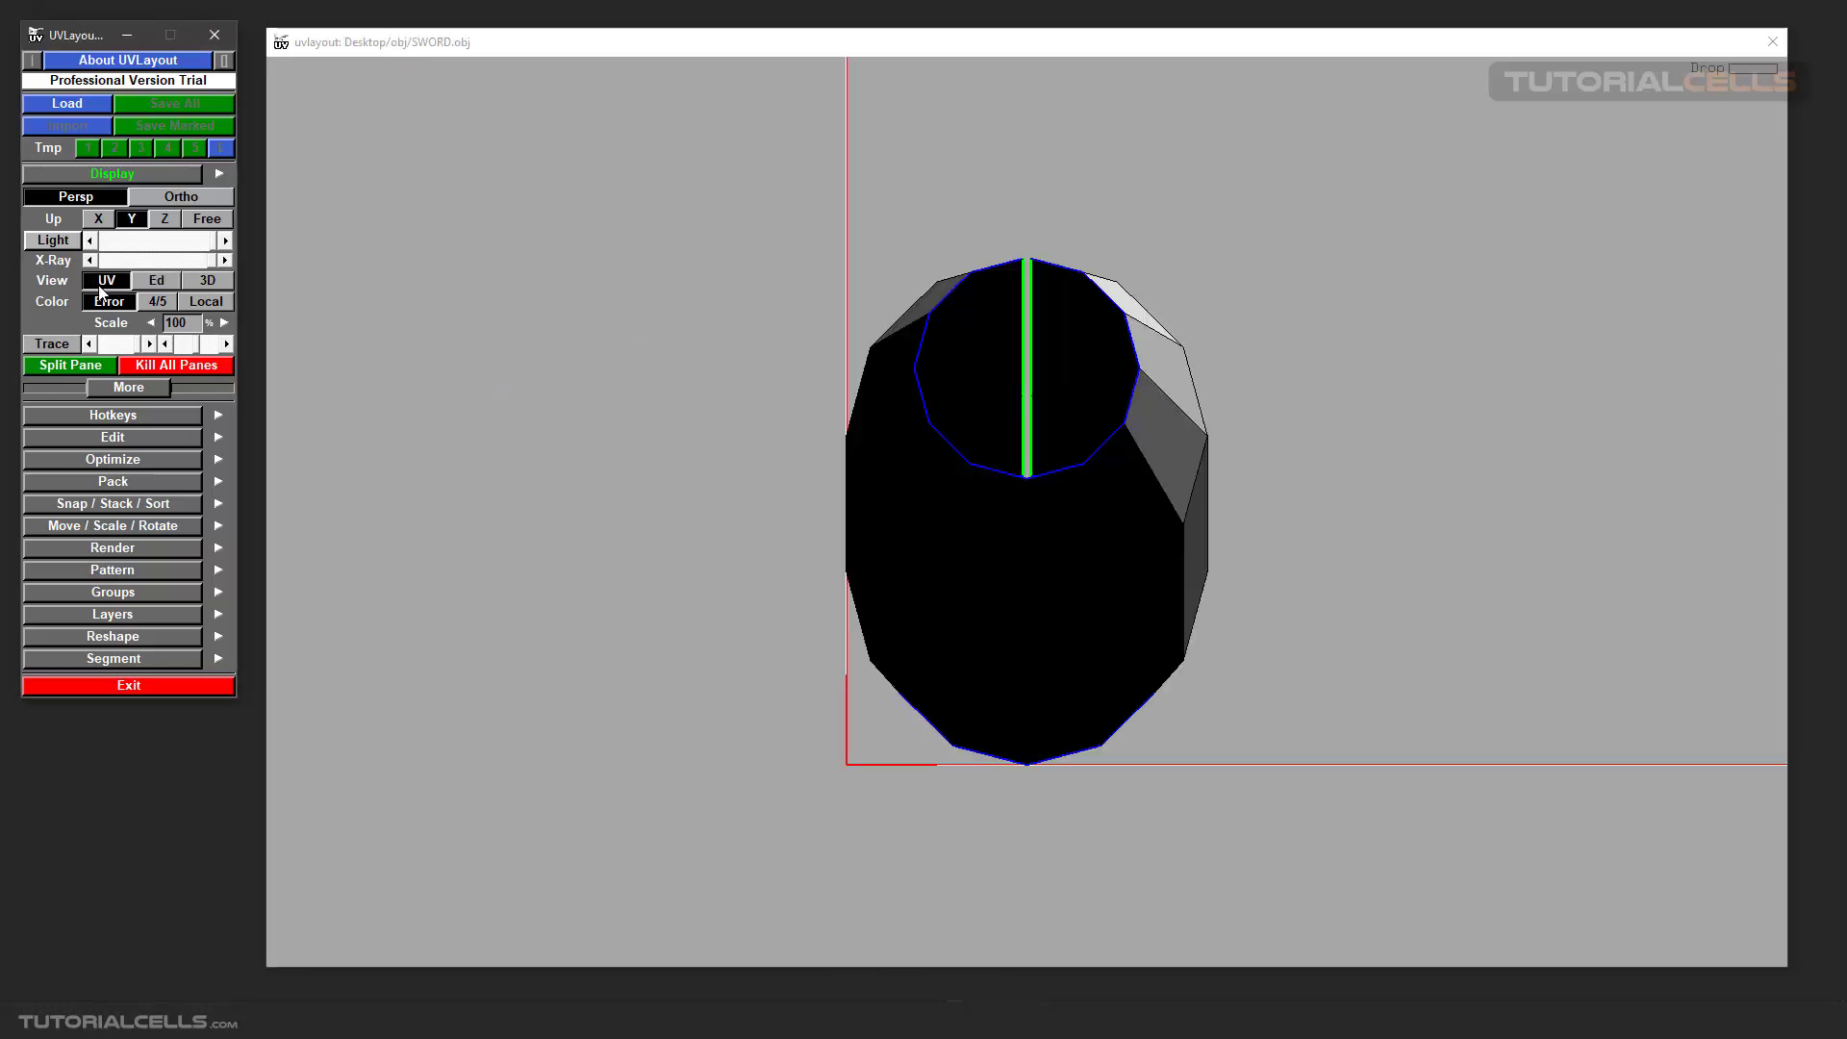
pyautogui.scroll(-5, 1060, 413)
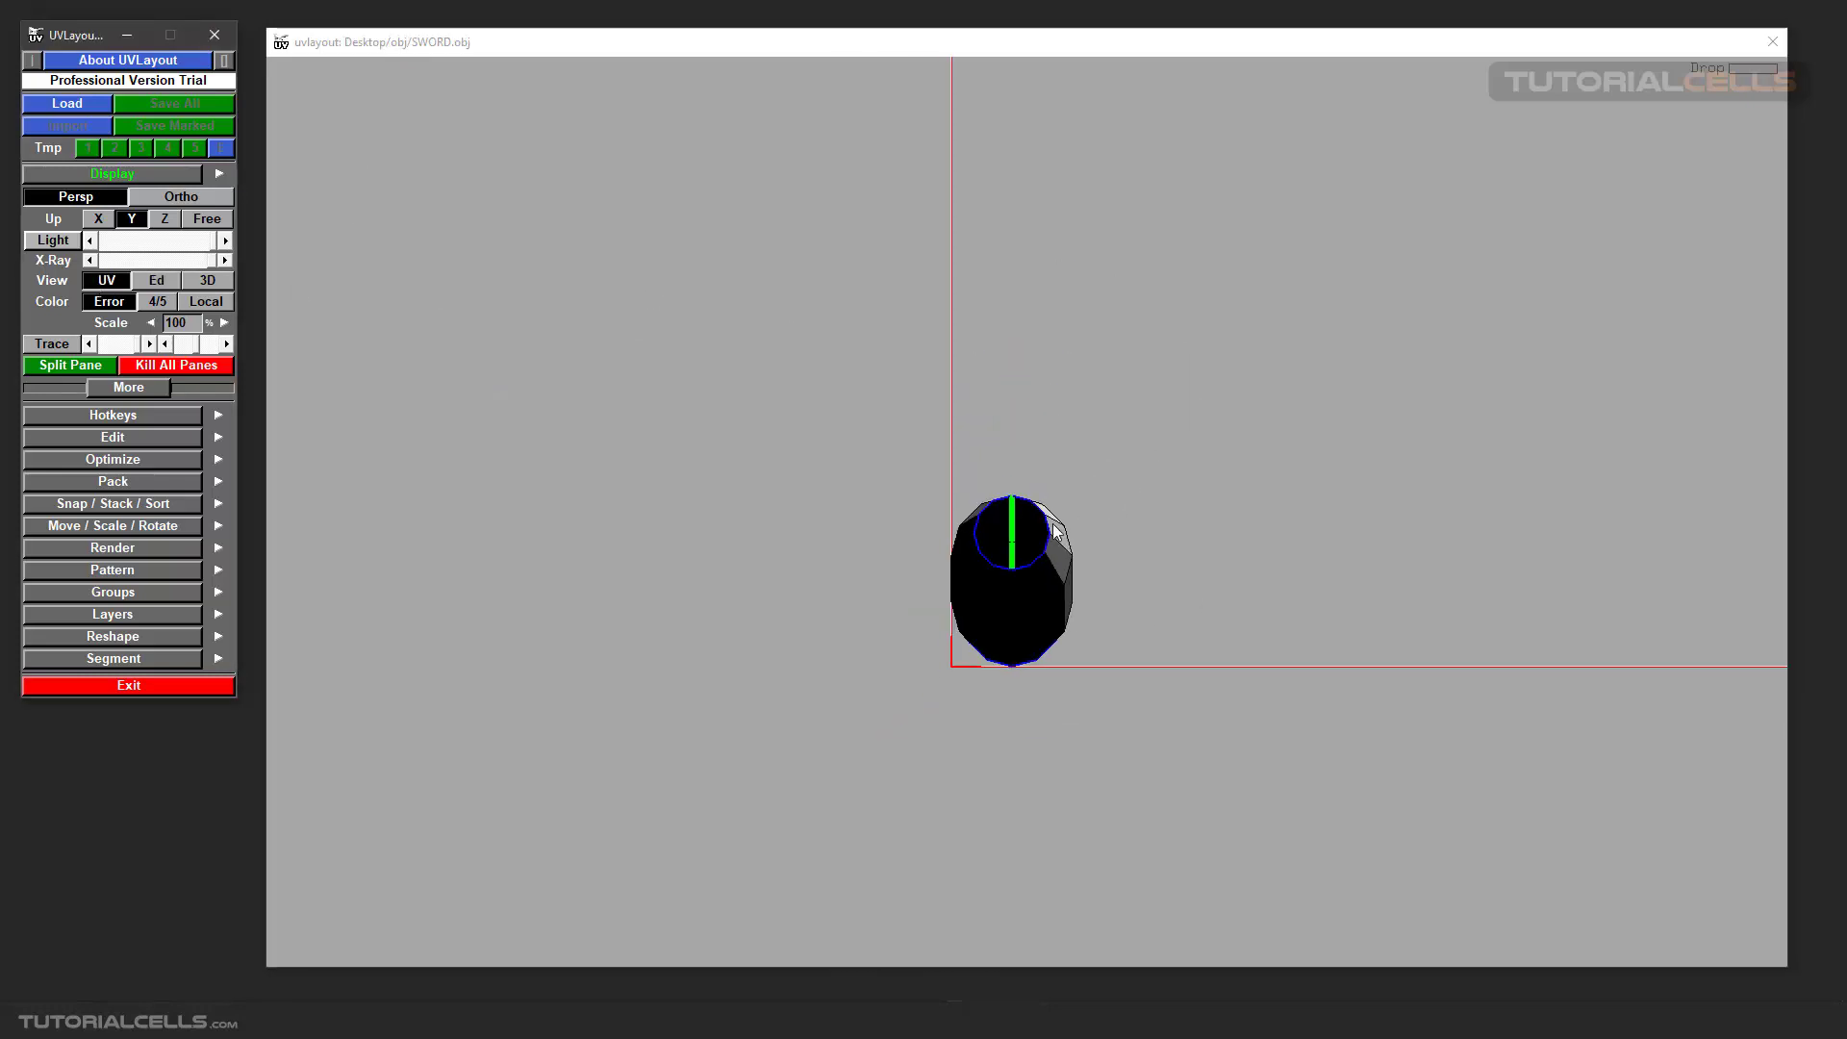
pyautogui.moveTo(1039, 525); pyautogui.dragTo(977, 585, button='middle')
pyautogui.scroll(3, 922, 552)
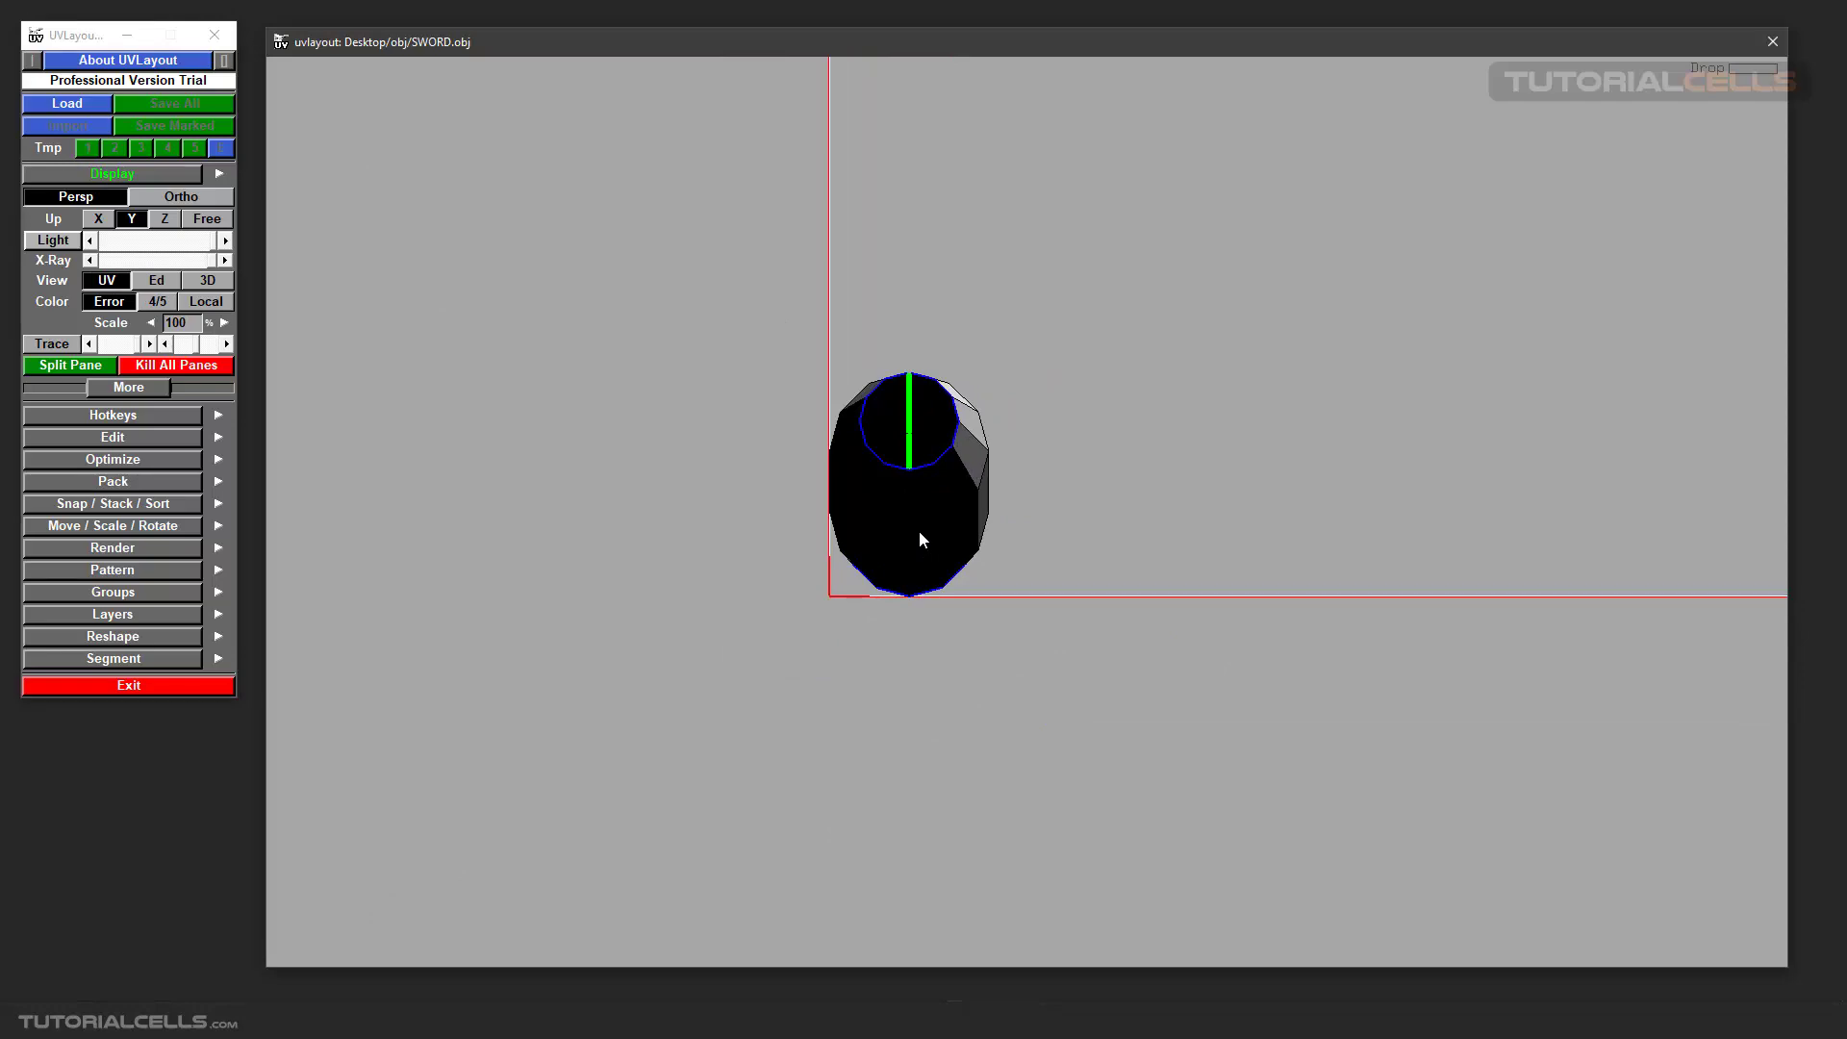
# Step: Flatten the dropped grip shell in the UV view
pyautogui.press('f')
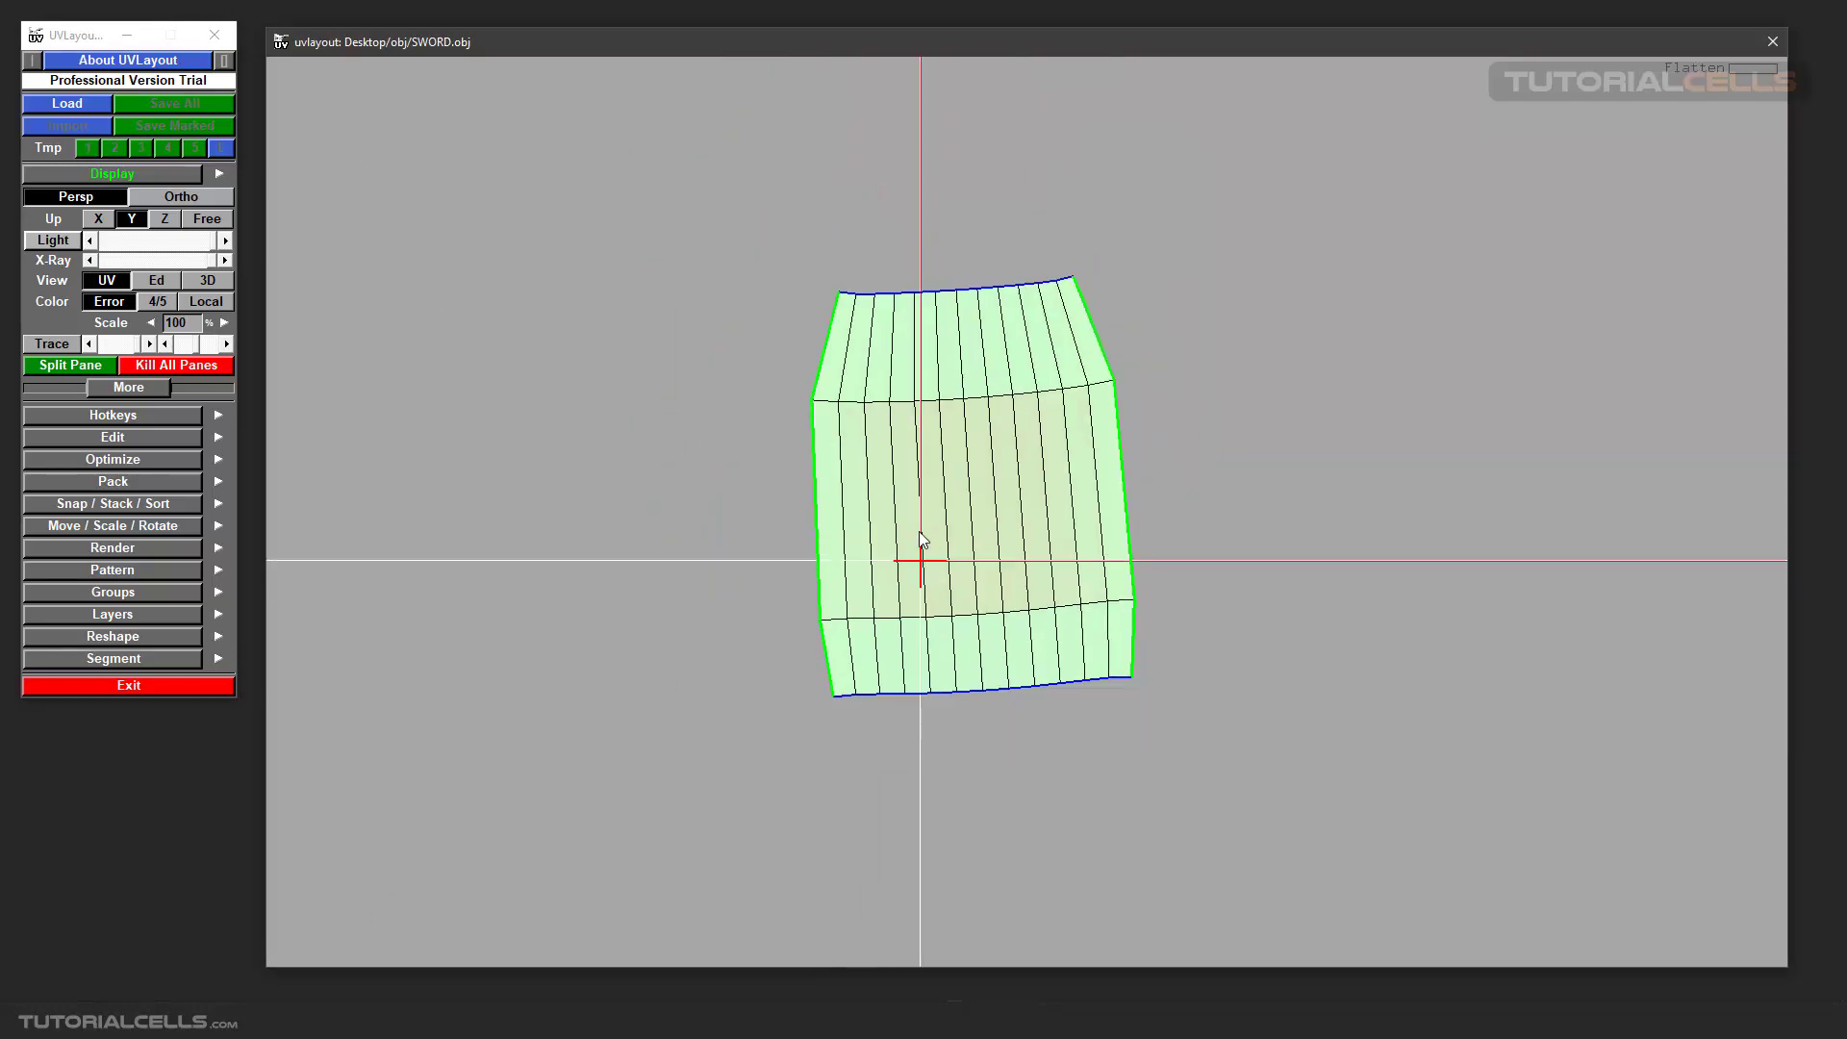
pyautogui.moveTo(1001, 507); pyautogui.dragTo(932, 535, button='middle')
pyautogui.moveTo(950, 520); pyautogui.dragTo(1013, 444)
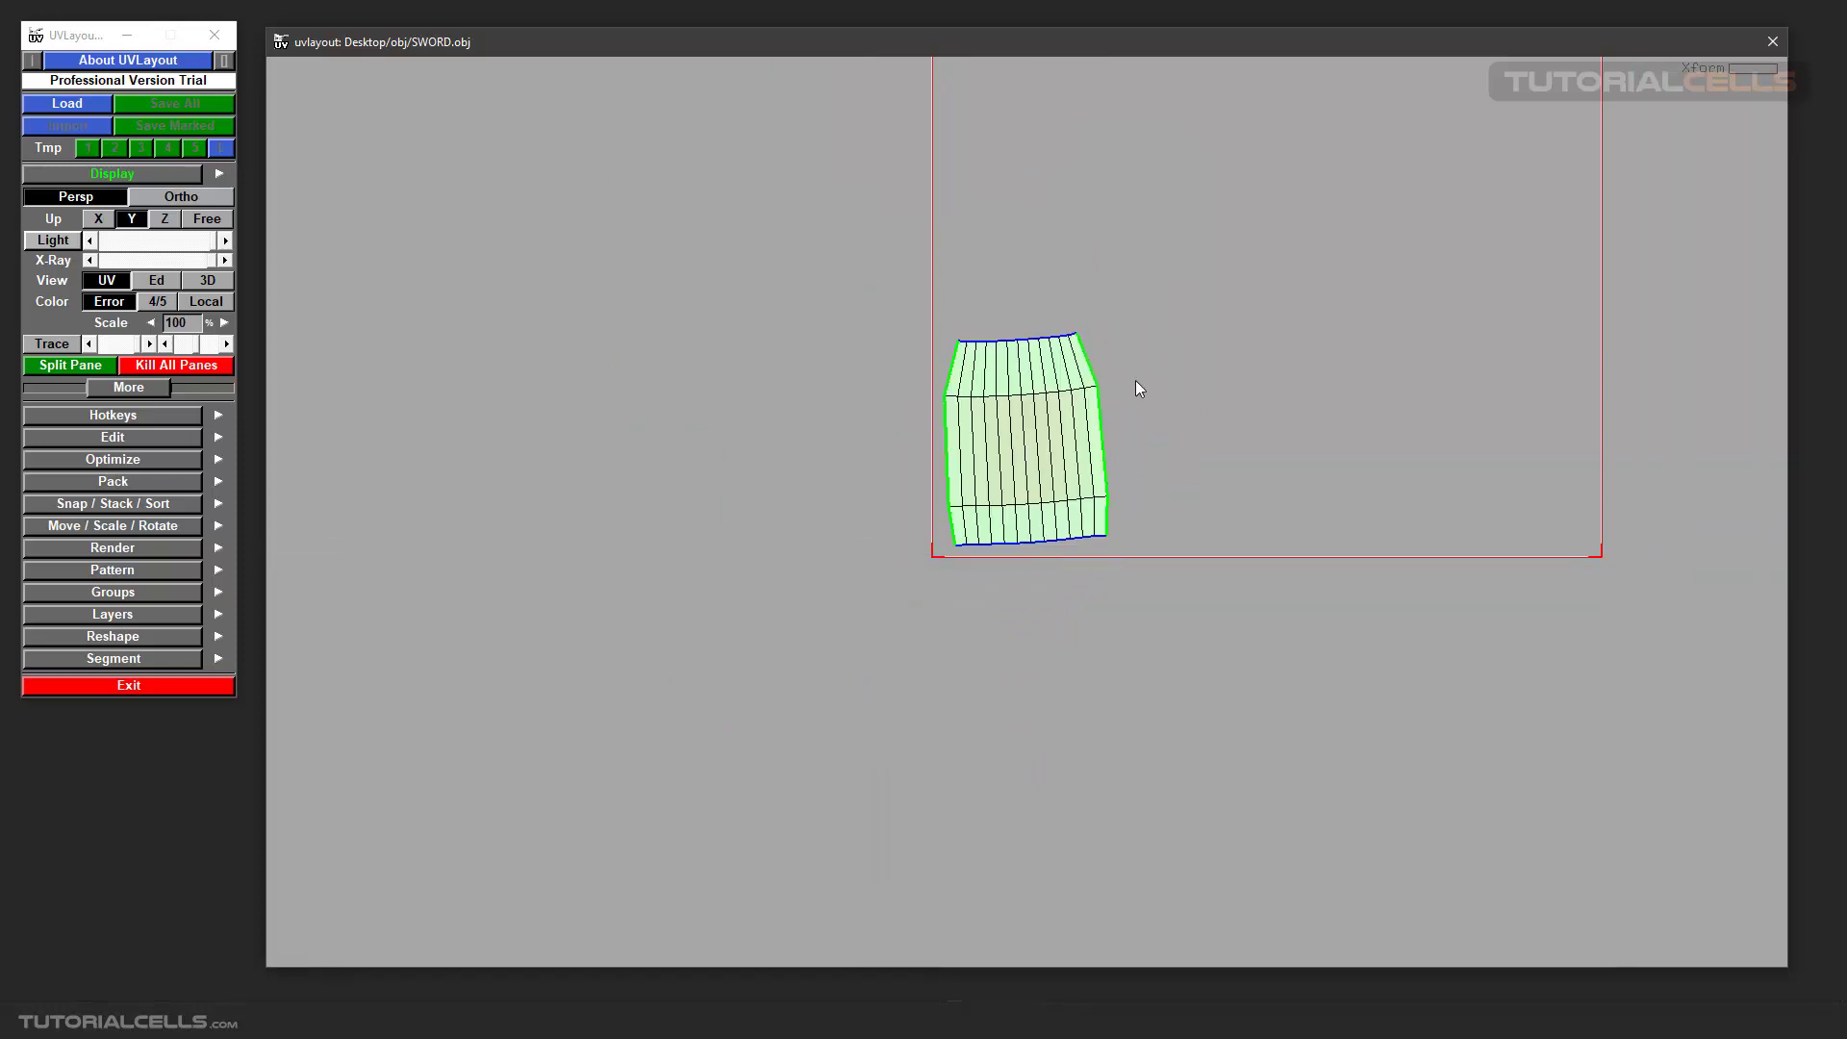
pyautogui.scroll(4, 1135, 379)
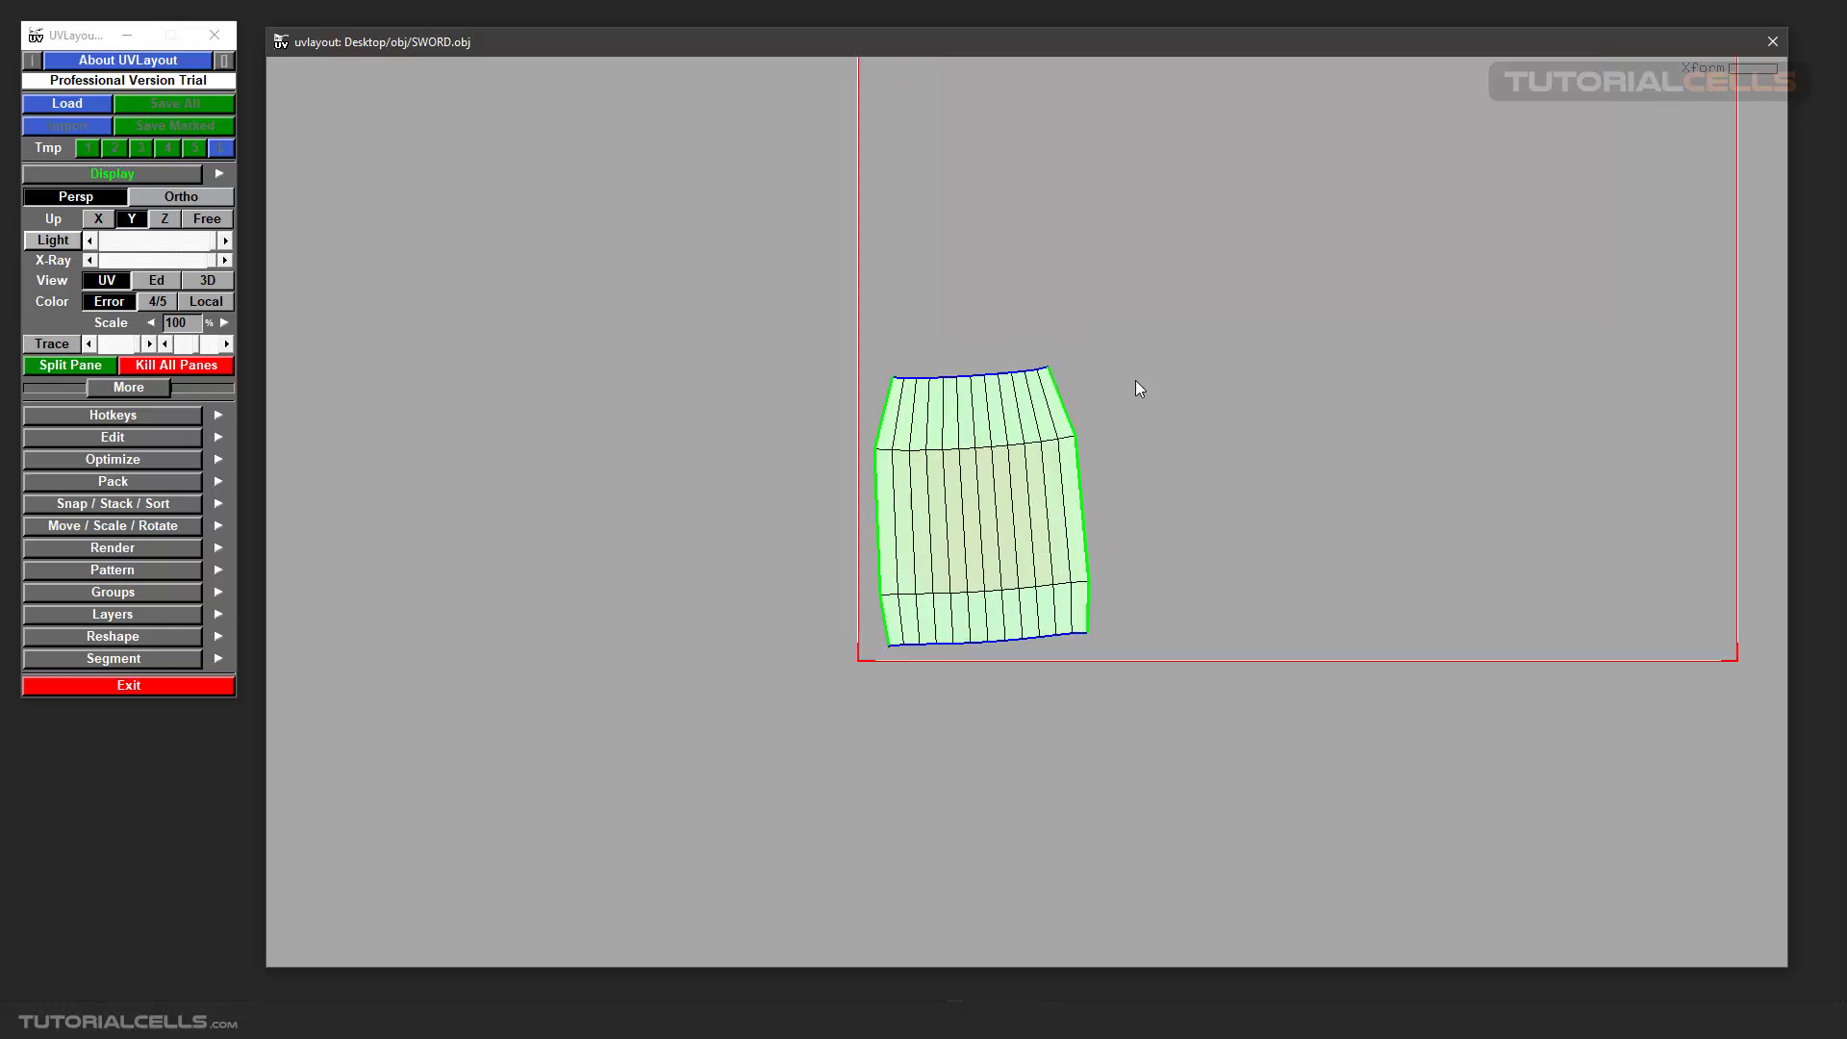
pyautogui.scroll(-3, 550, 325)
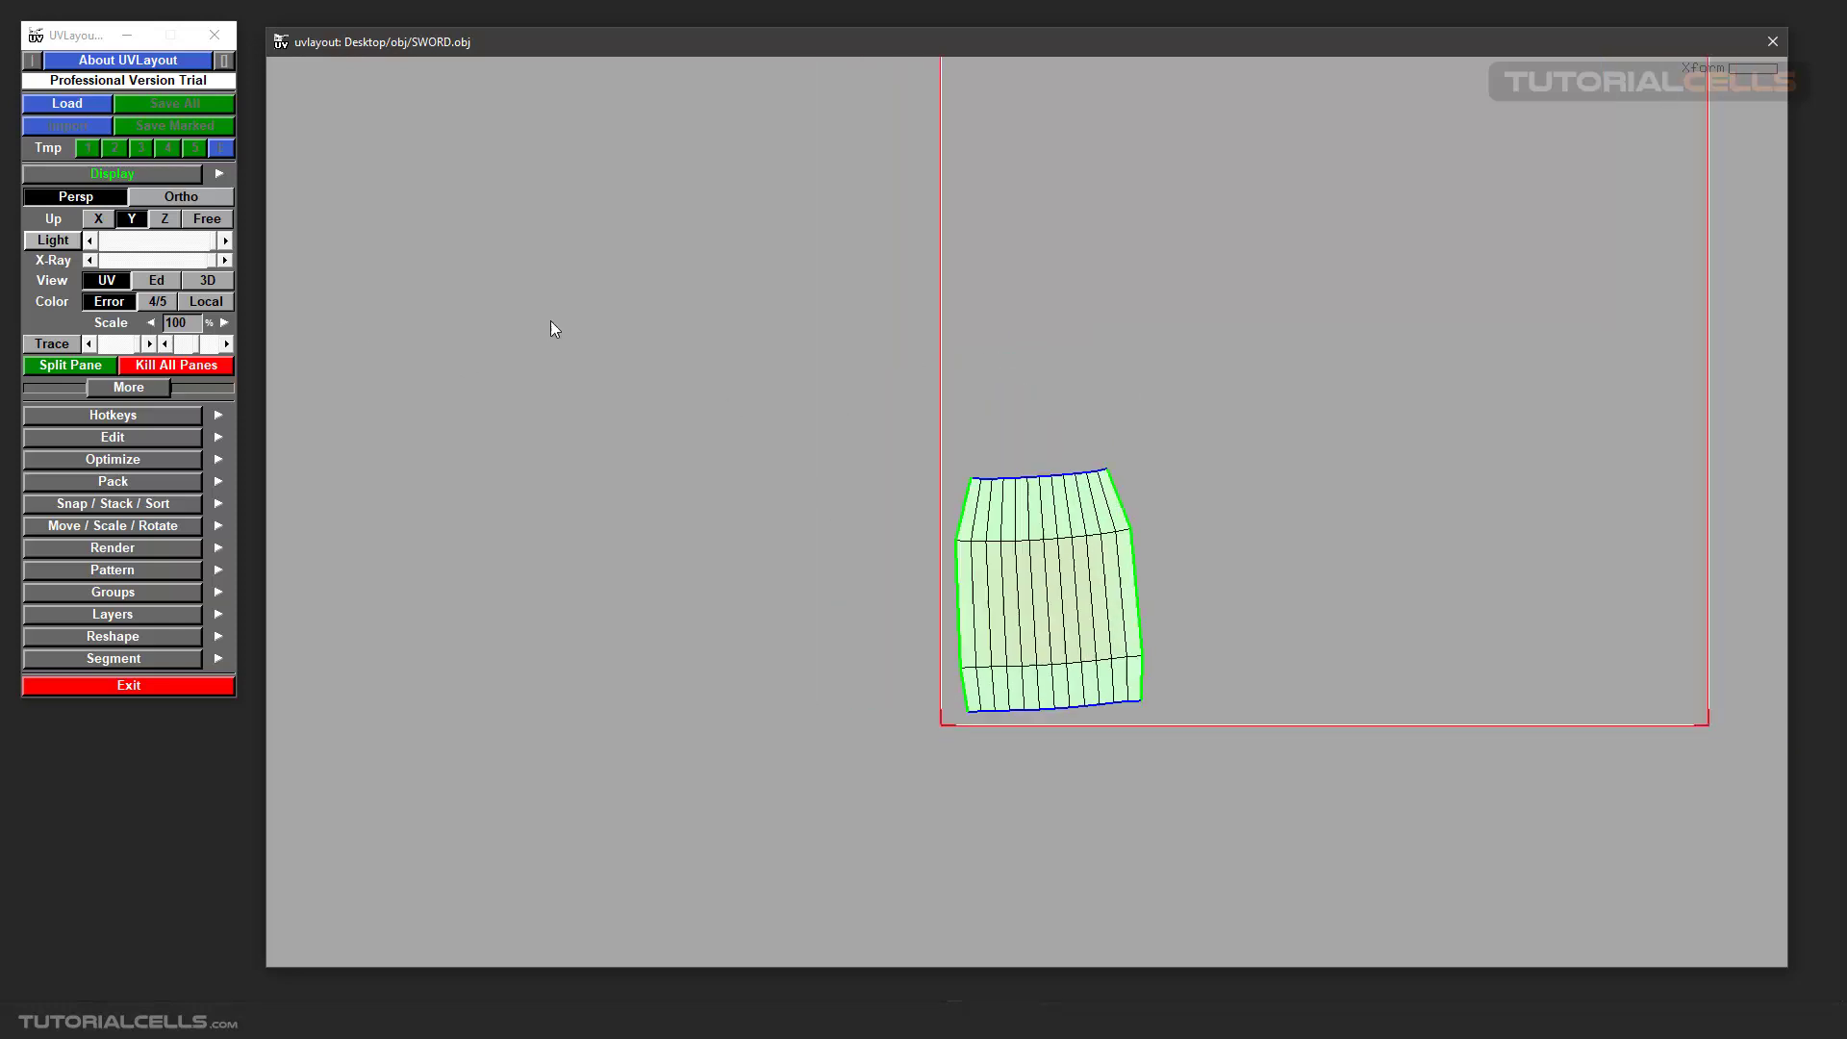
# Step: Split the view into two side-by-side panes and switch one of them to the Ed view of the sword pieces
pyautogui.click(80, 363)
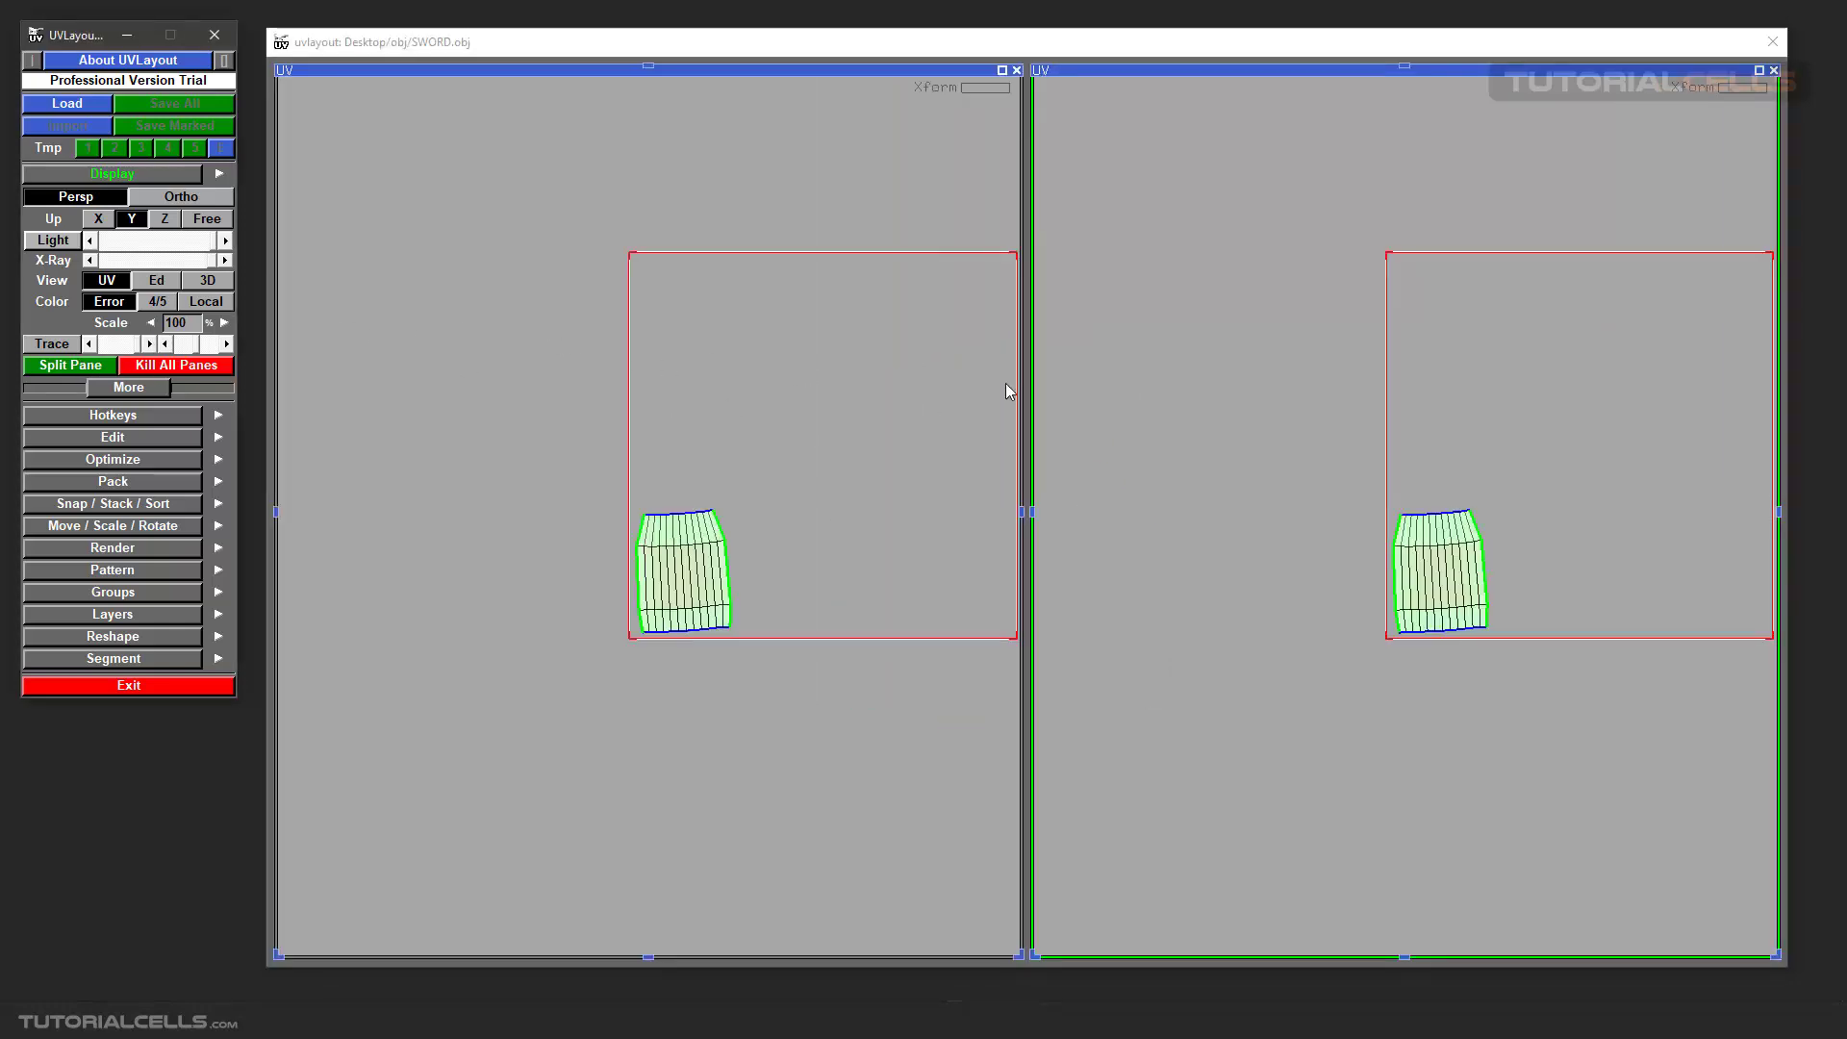
pyautogui.click(400, 72)
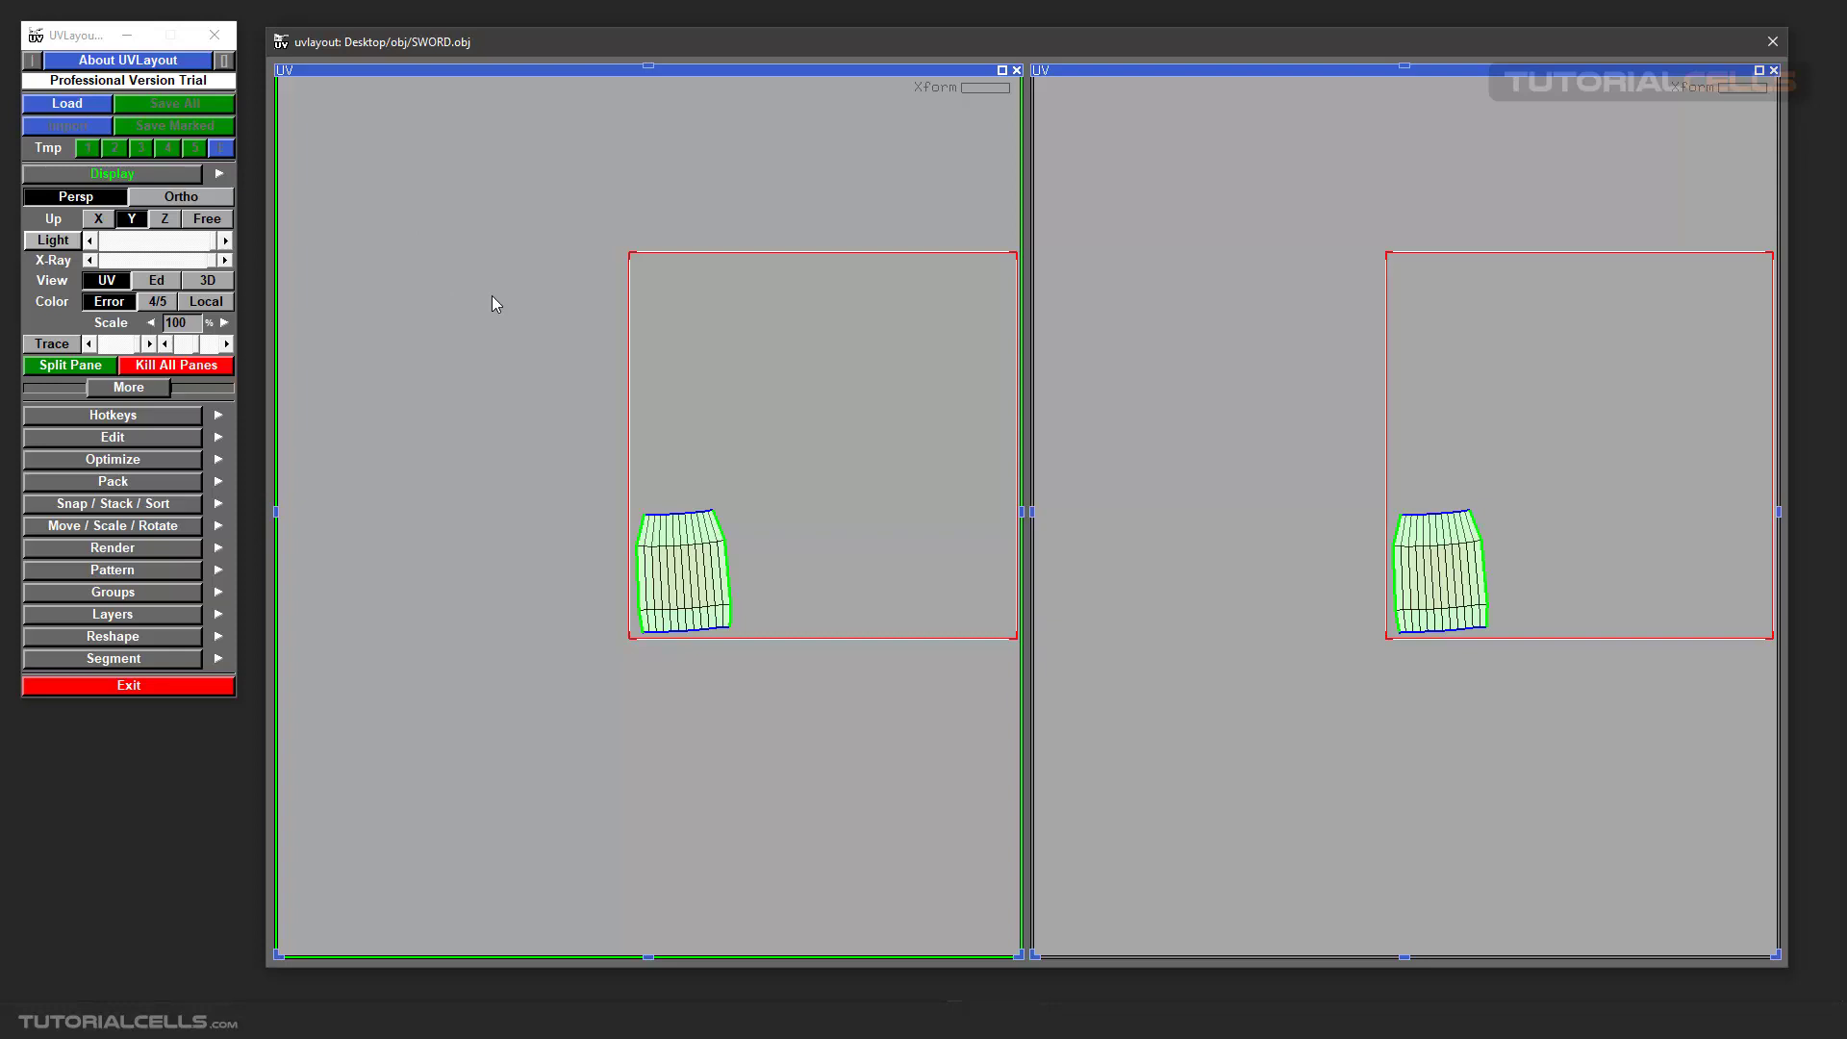
pyautogui.press('2')
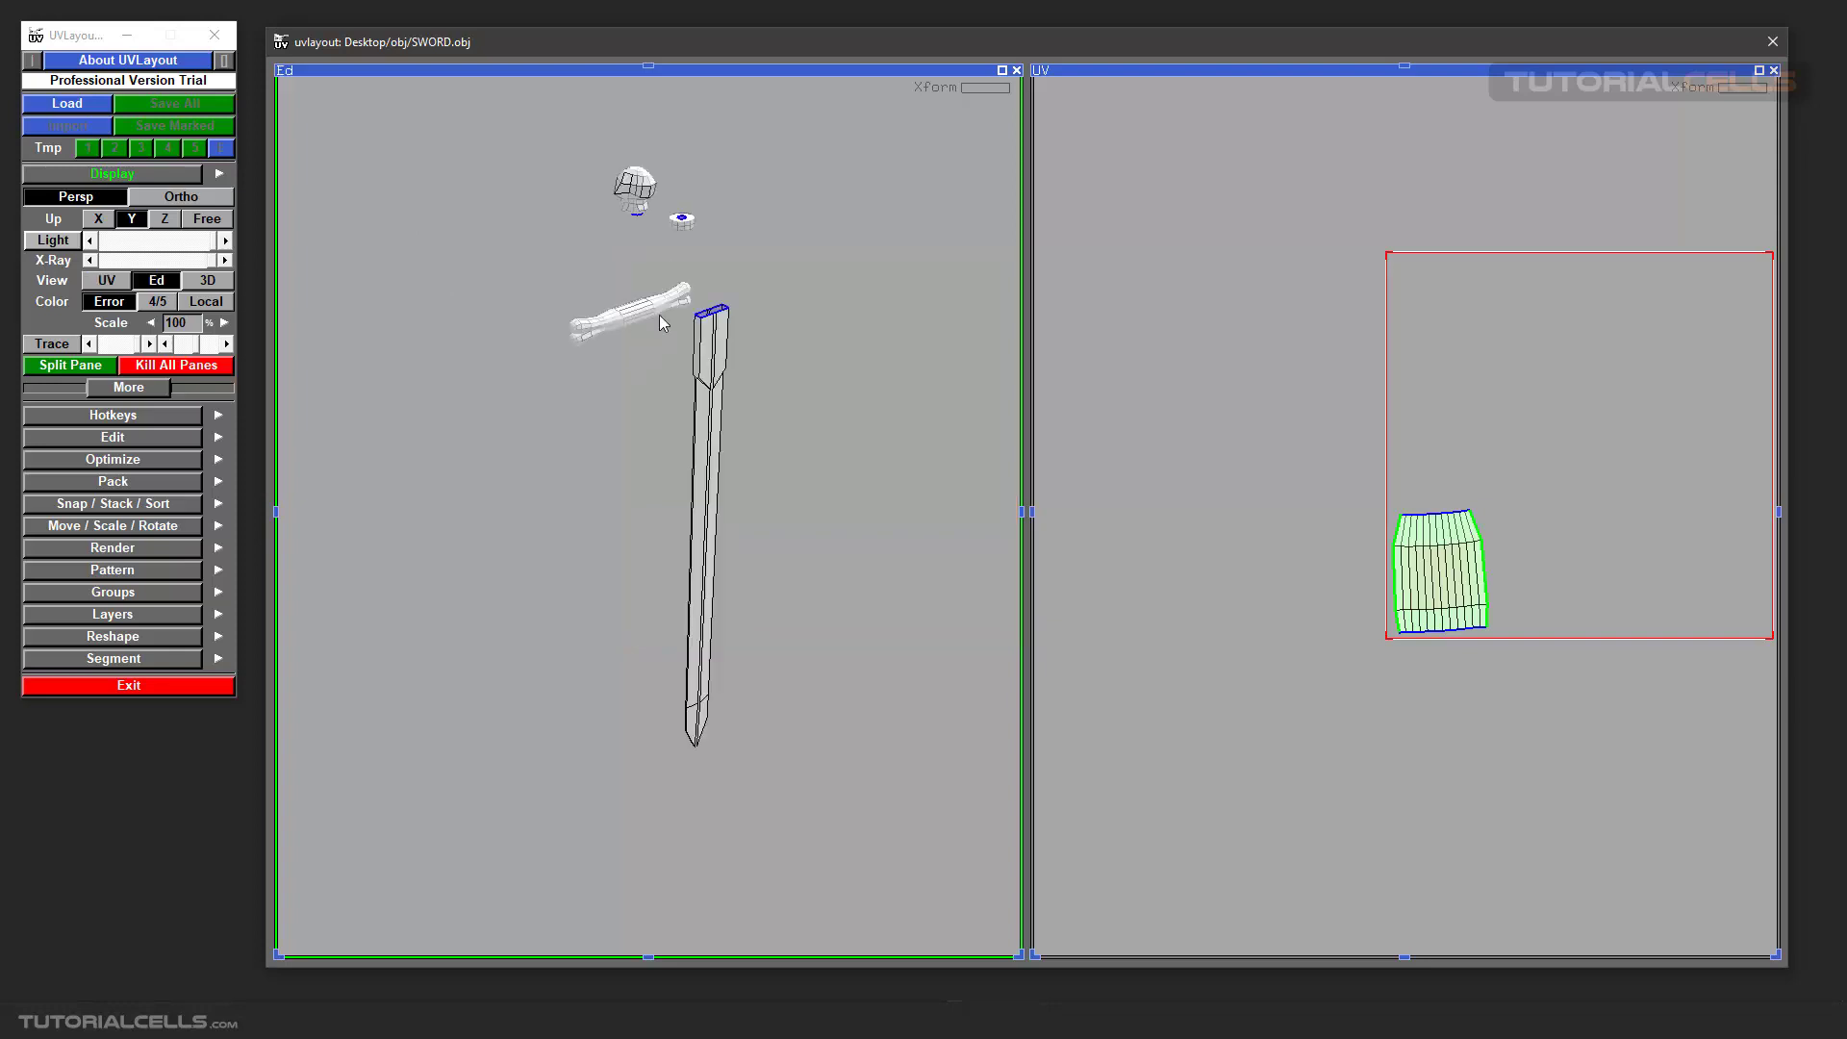
pyautogui.scroll(3, 678, 258)
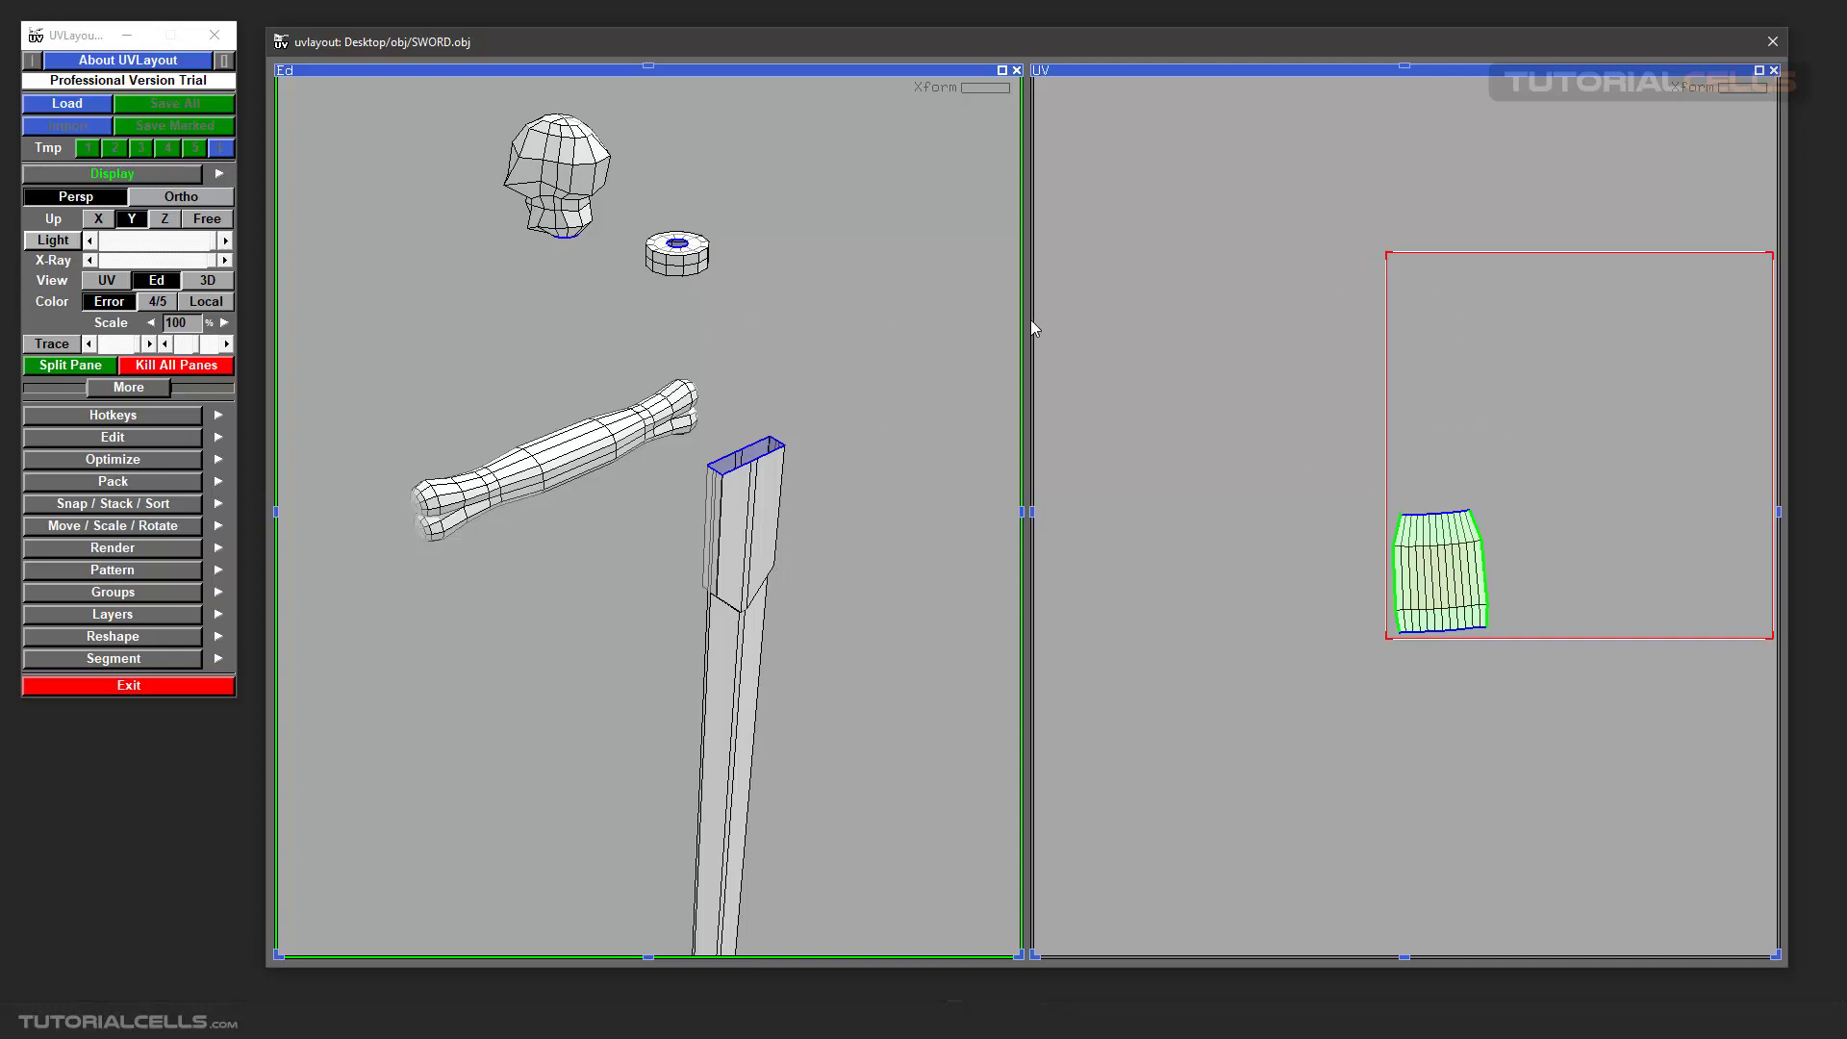
# Step: Split the remaining UV pane in two and switch its upper half to the 3D view
pyautogui.click(1261, 71)
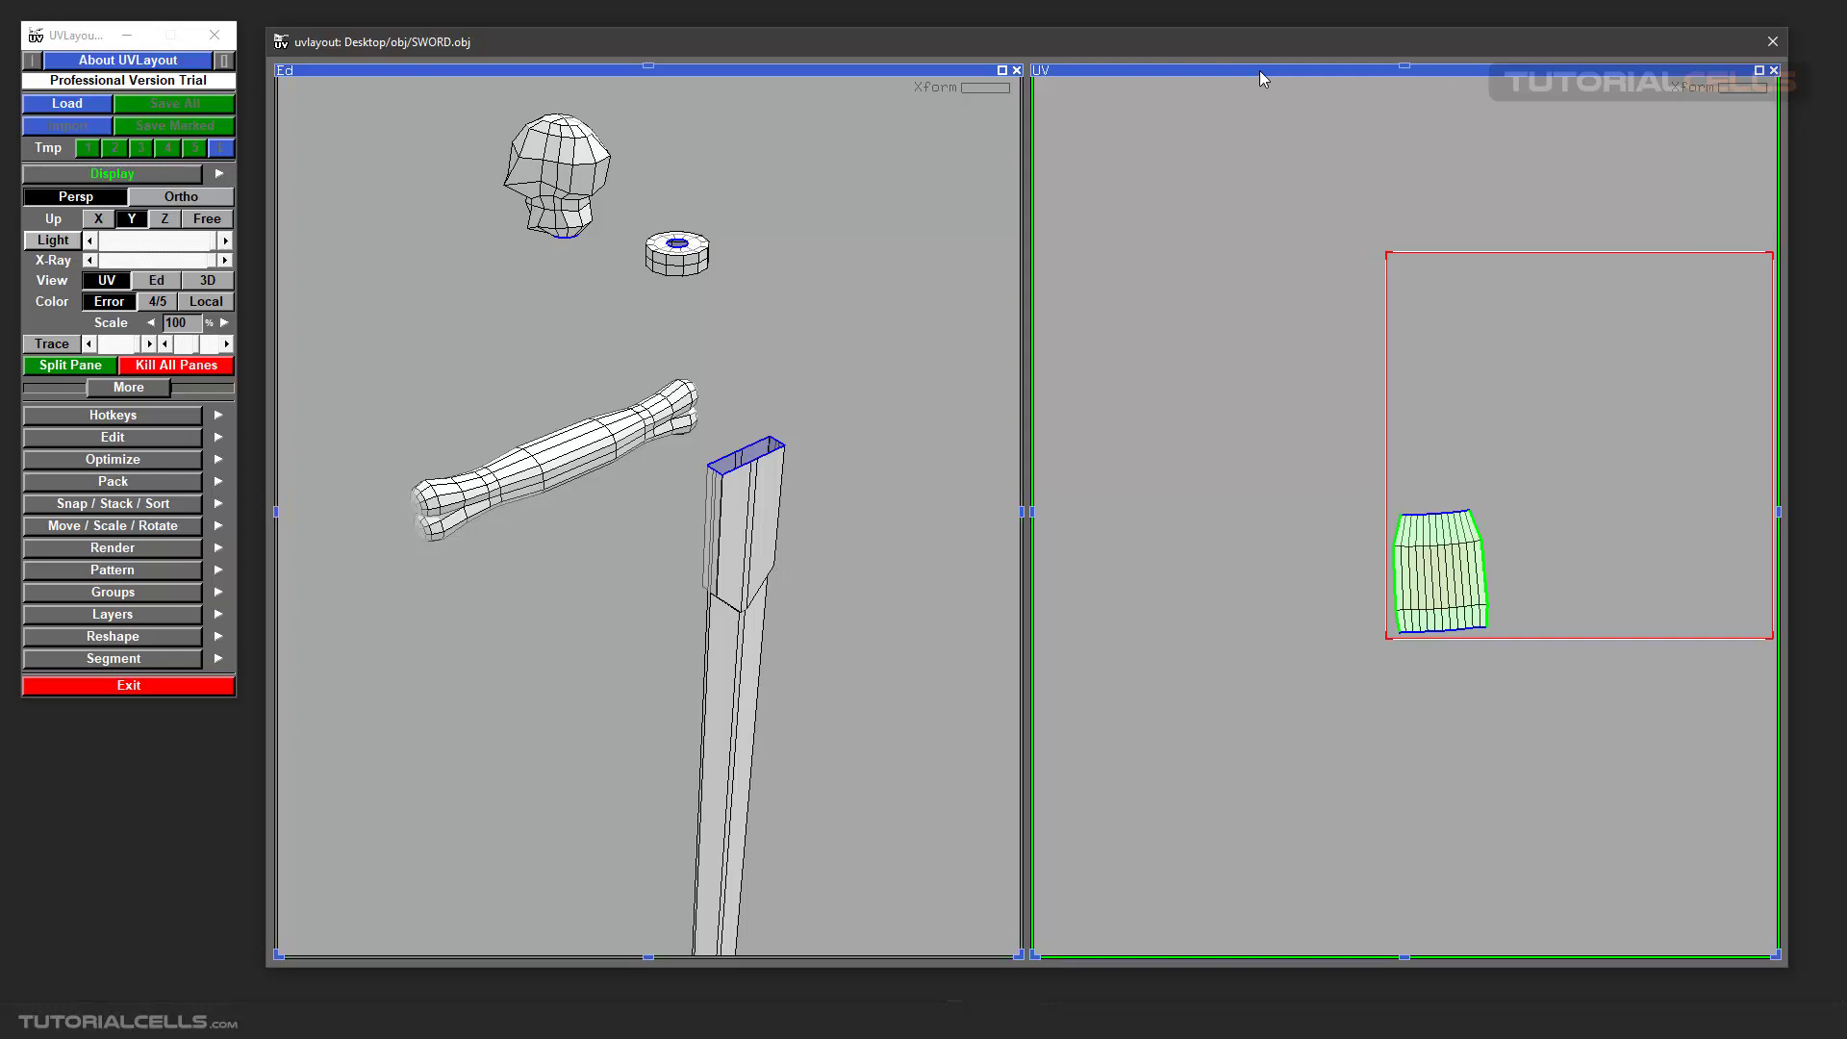
pyautogui.click(68, 366)
pyautogui.click(1101, 313)
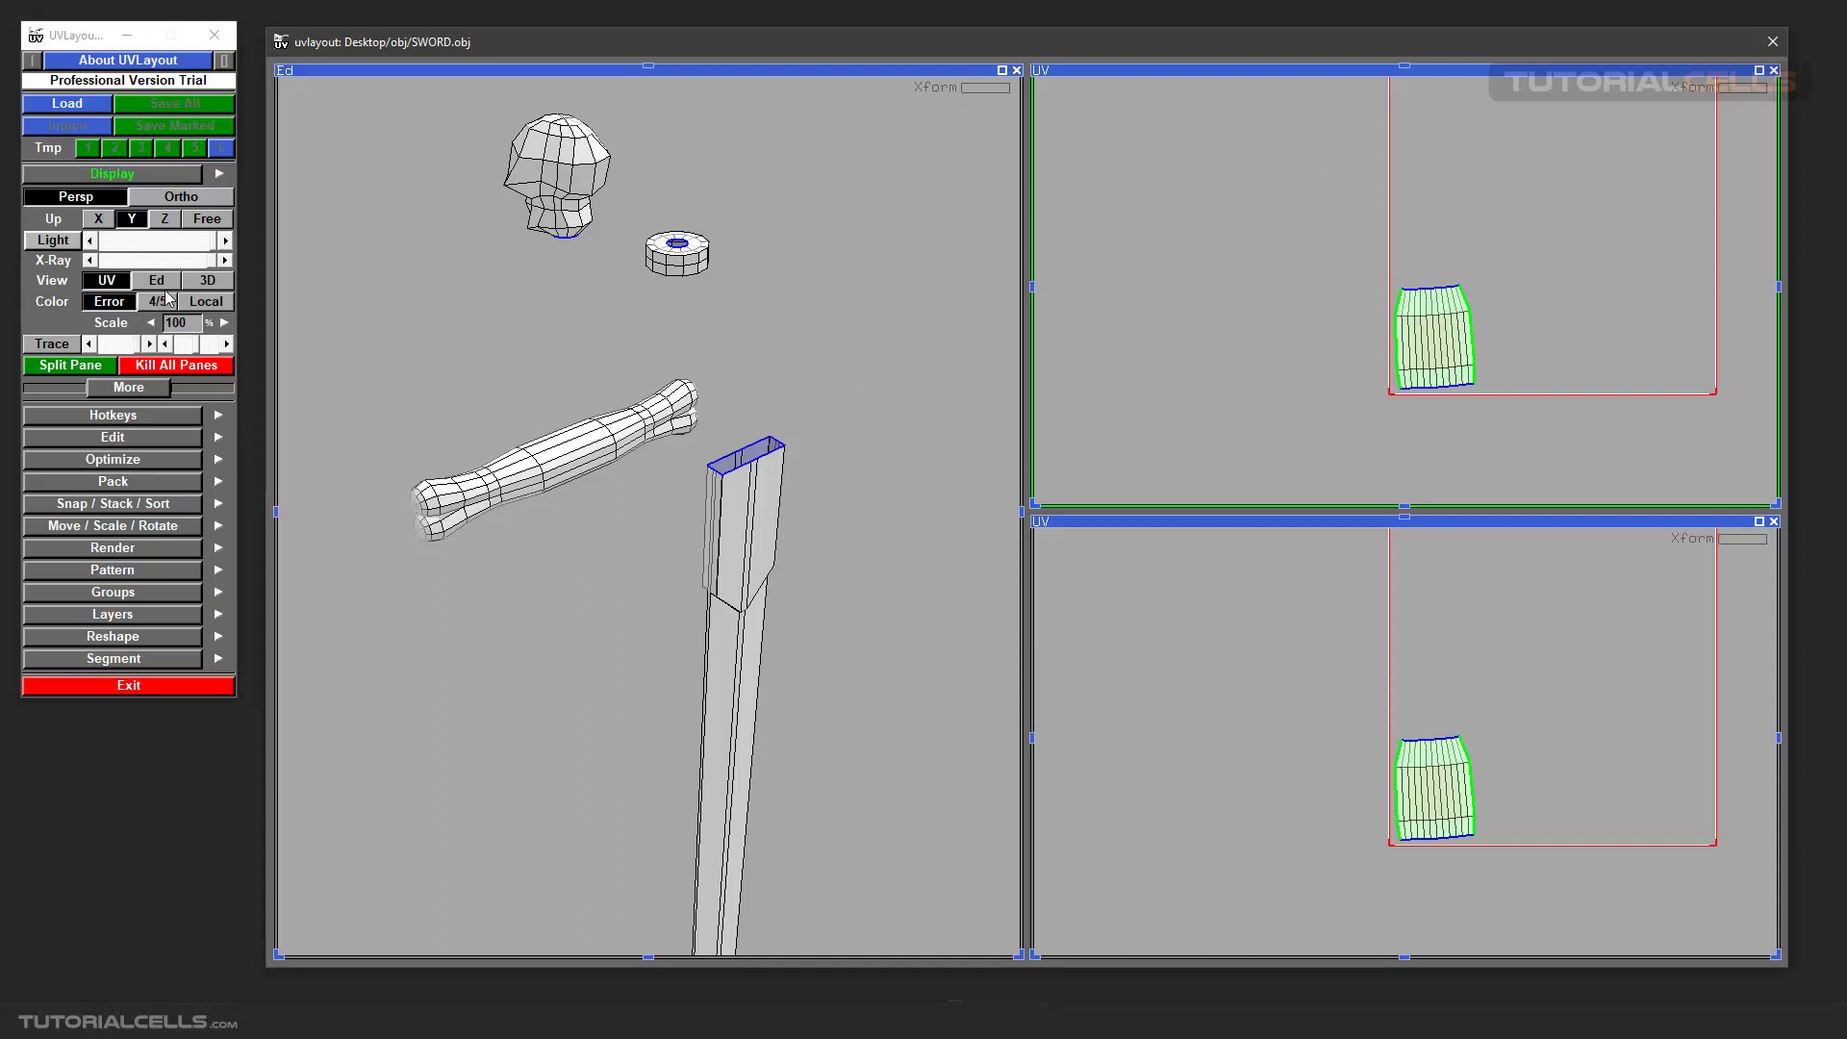
pyautogui.click(224, 283)
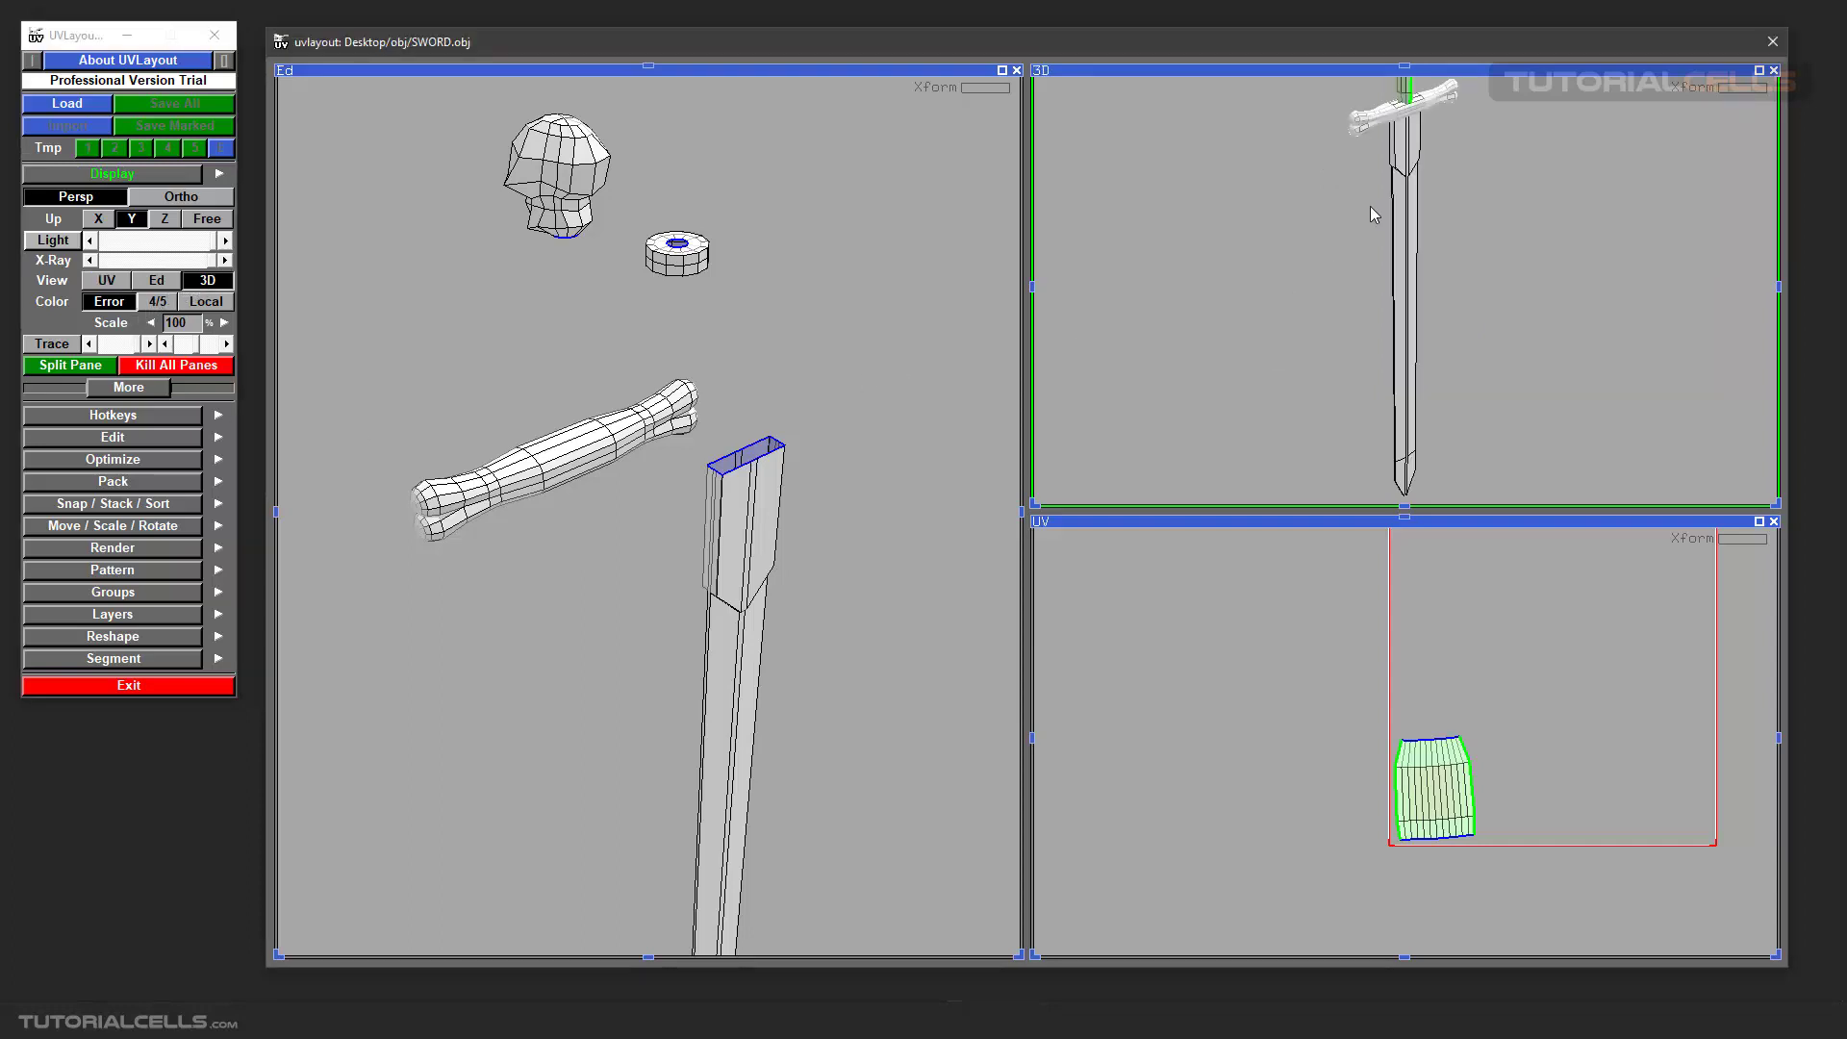
# Step: Display the numbered checker texture on the sword's grip in the 3D pane and inspect it up close
pyautogui.moveTo(1370, 206); pyautogui.dragTo(1406, 250)
pyautogui.moveTo(1406, 250); pyautogui.dragTo(1431, 293, button='right')
pyautogui.moveTo(1432, 293); pyautogui.dragTo(1463, 210)
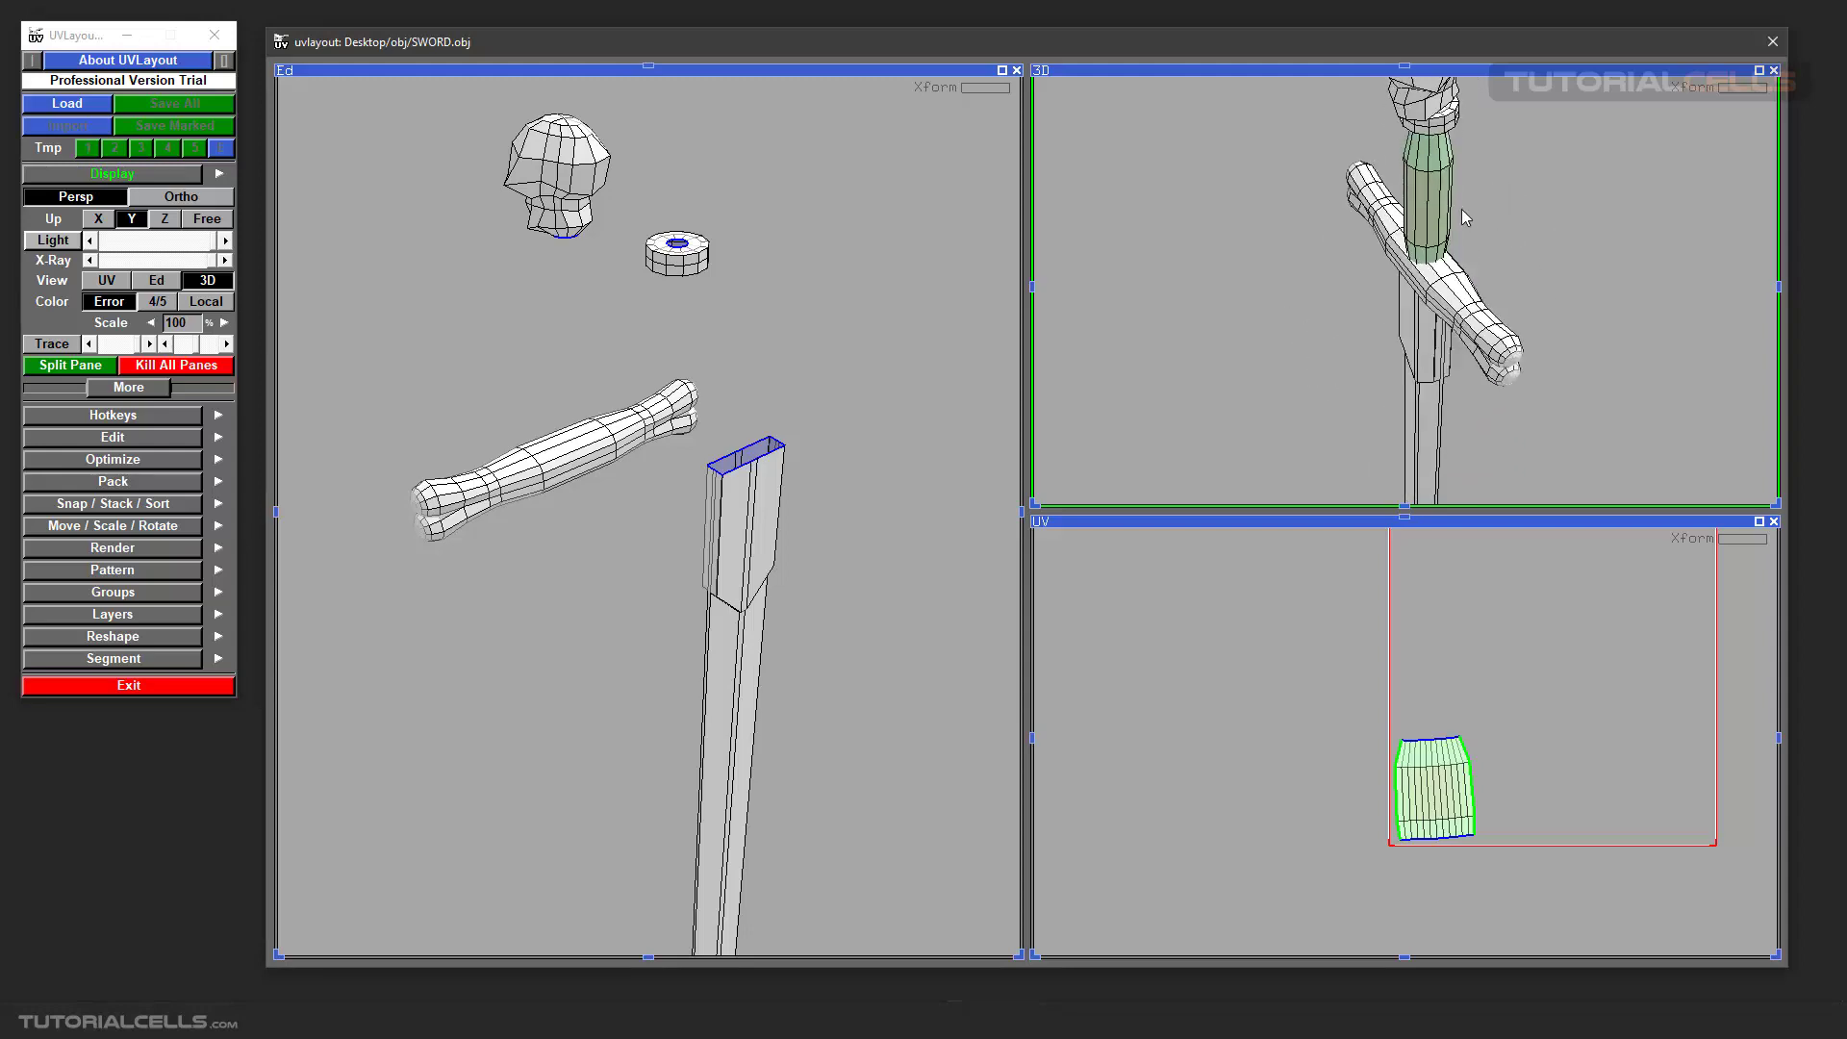
pyautogui.moveTo(1462, 209); pyautogui.dragTo(1400, 296, button='right')
pyautogui.moveTo(1396, 290); pyautogui.dragTo(1440, 218)
pyautogui.press('t')
pyautogui.press('t')
pyautogui.moveTo(1439, 218); pyautogui.dragTo(1399, 245, button='right')
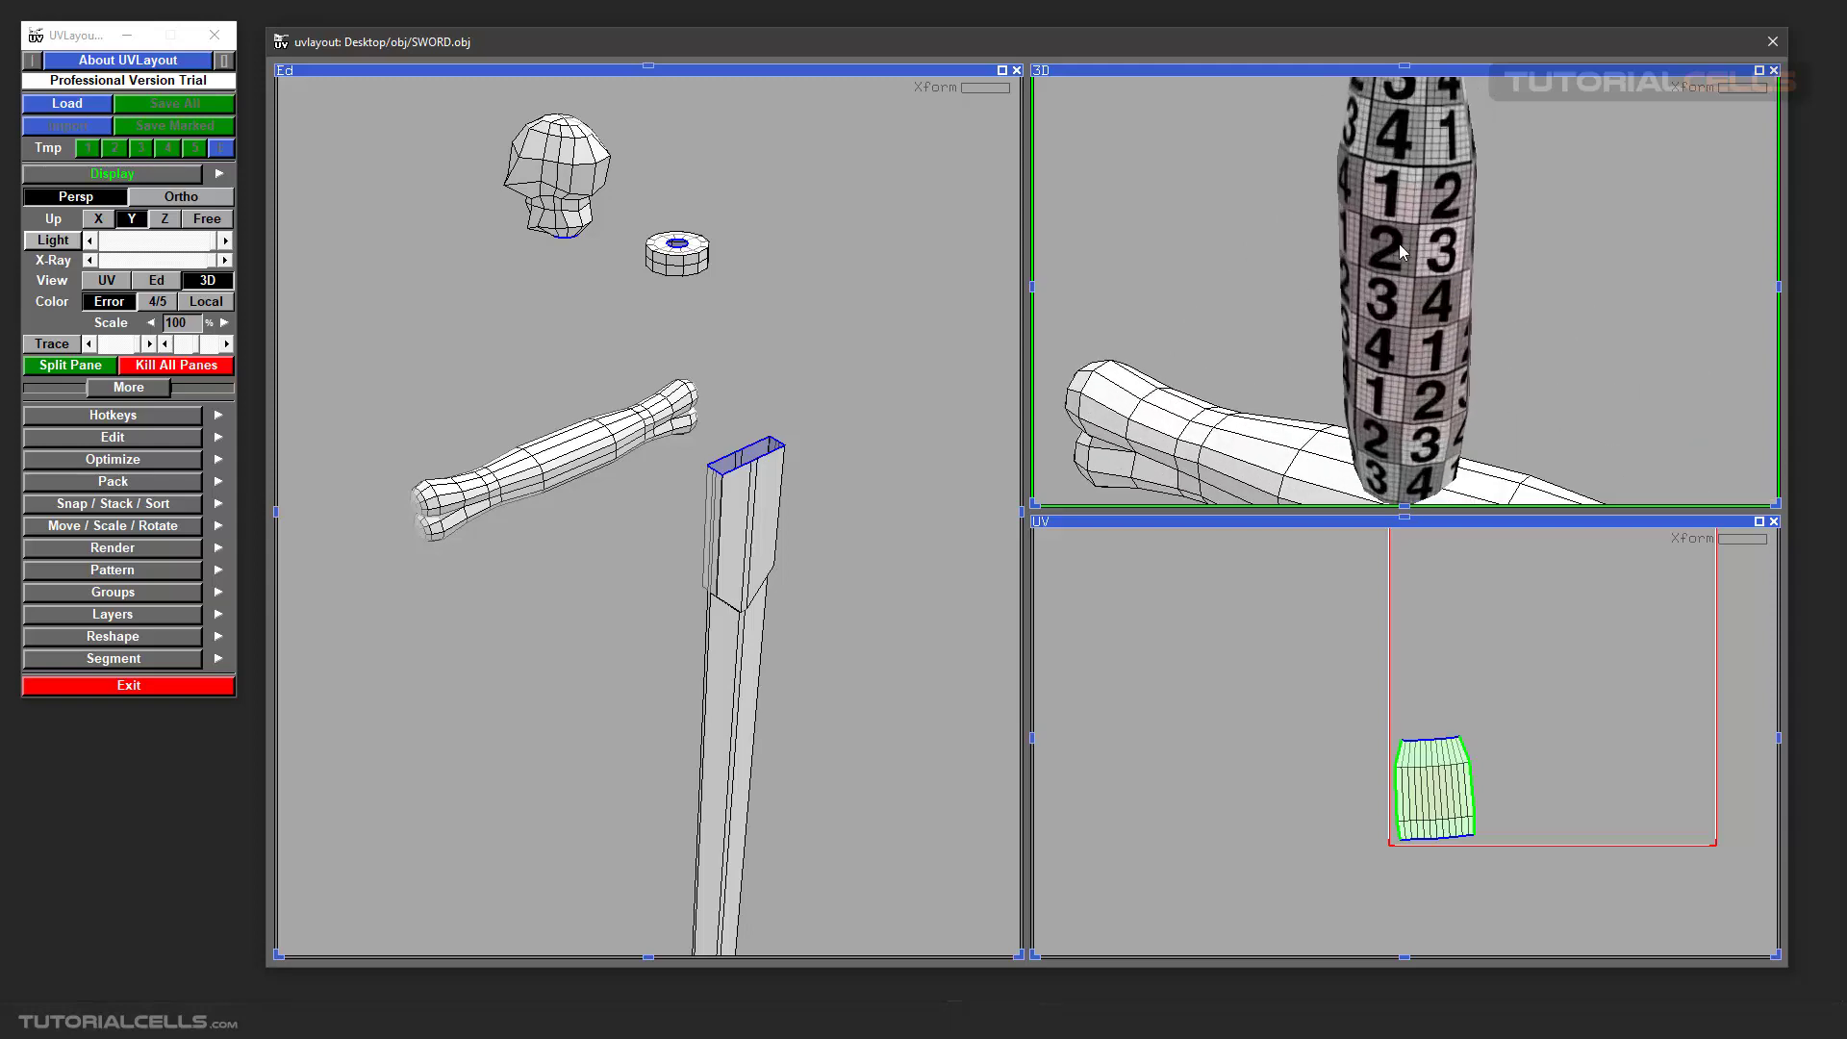
pyautogui.moveTo(1399, 245)
pyautogui.mouseDown()
pyautogui.moveTo(1566, 202)
pyautogui.moveTo(1391, 213)
pyautogui.mouseUp()
pyautogui.moveTo(1391, 214); pyautogui.dragTo(1414, 258, button='right')
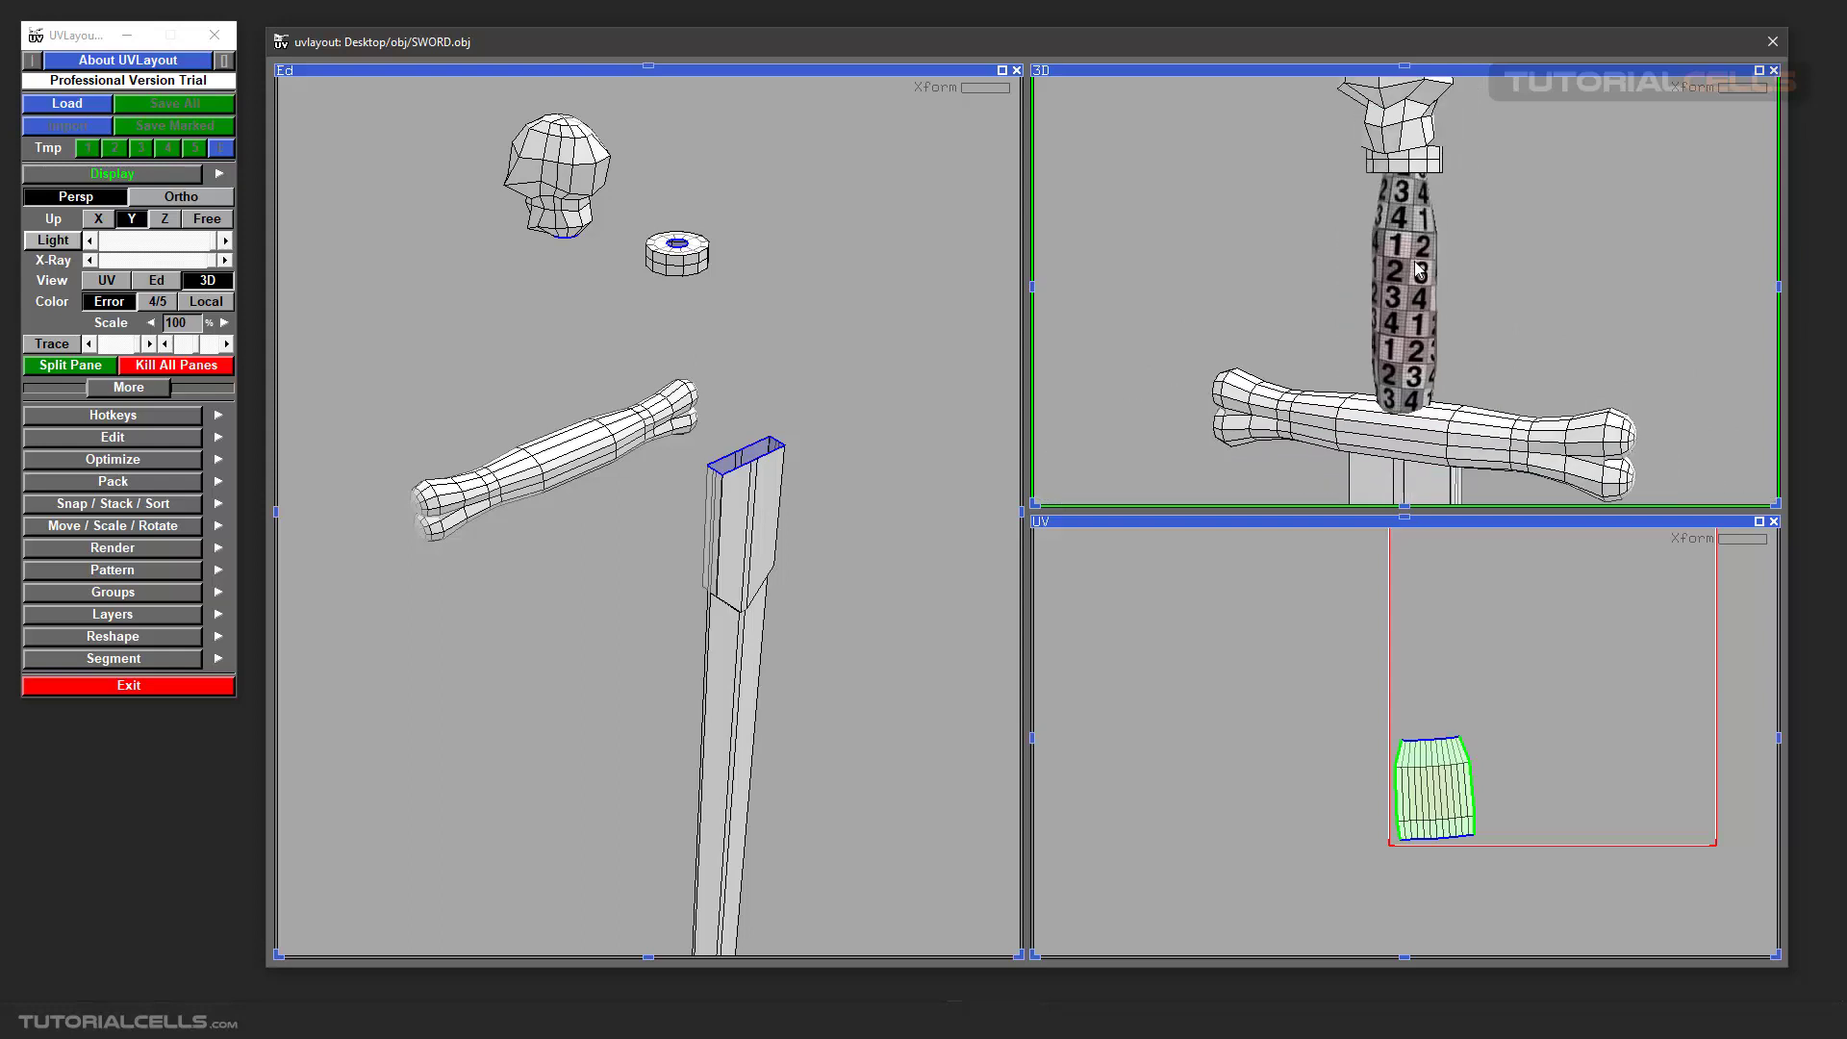
# Step: Look over the textured grip, its UV shell and the remaining pieces across the 3D, UV and Ed panes
pyautogui.moveTo(1415, 269); pyautogui.dragTo(1405, 251, button='middle')
pyautogui.moveTo(1276, 525); pyautogui.dragTo(1065, 566, button='middle')
pyautogui.moveTo(673, 289); pyautogui.dragTo(691, 428)
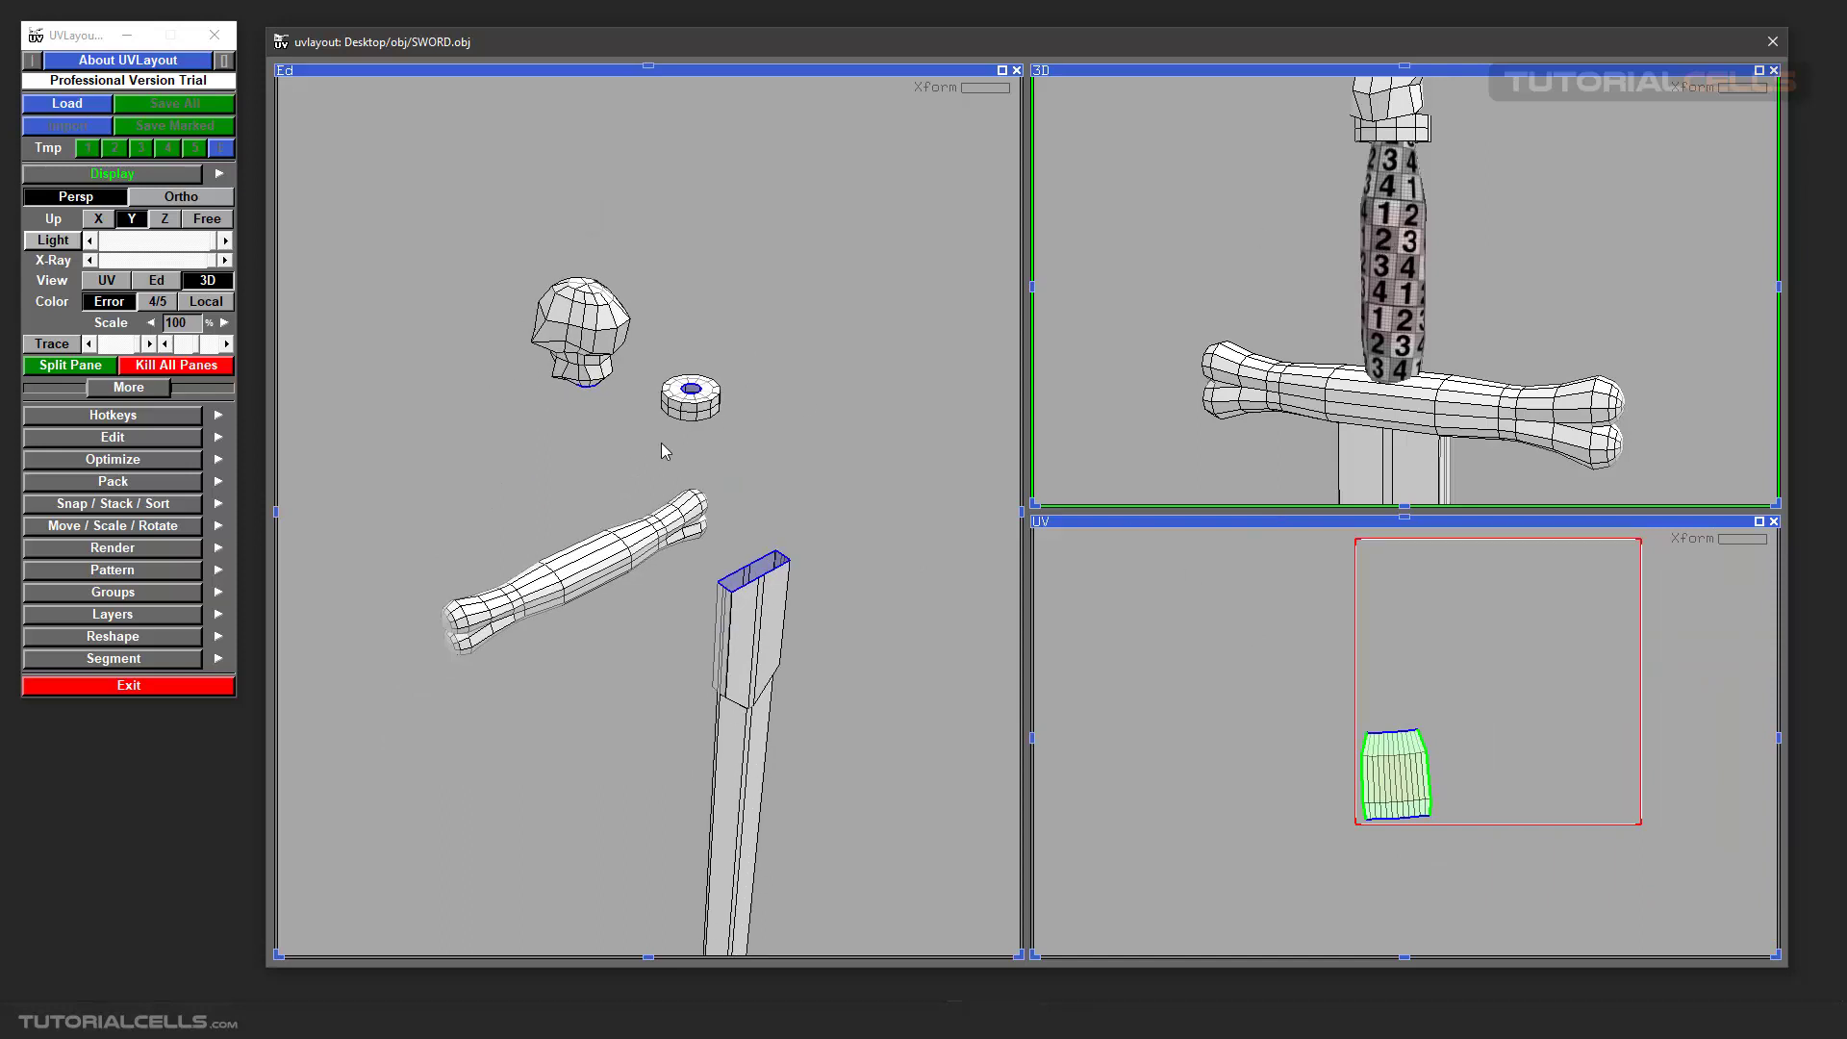
pyautogui.moveTo(1418, 223); pyautogui.dragTo(1375, 243)
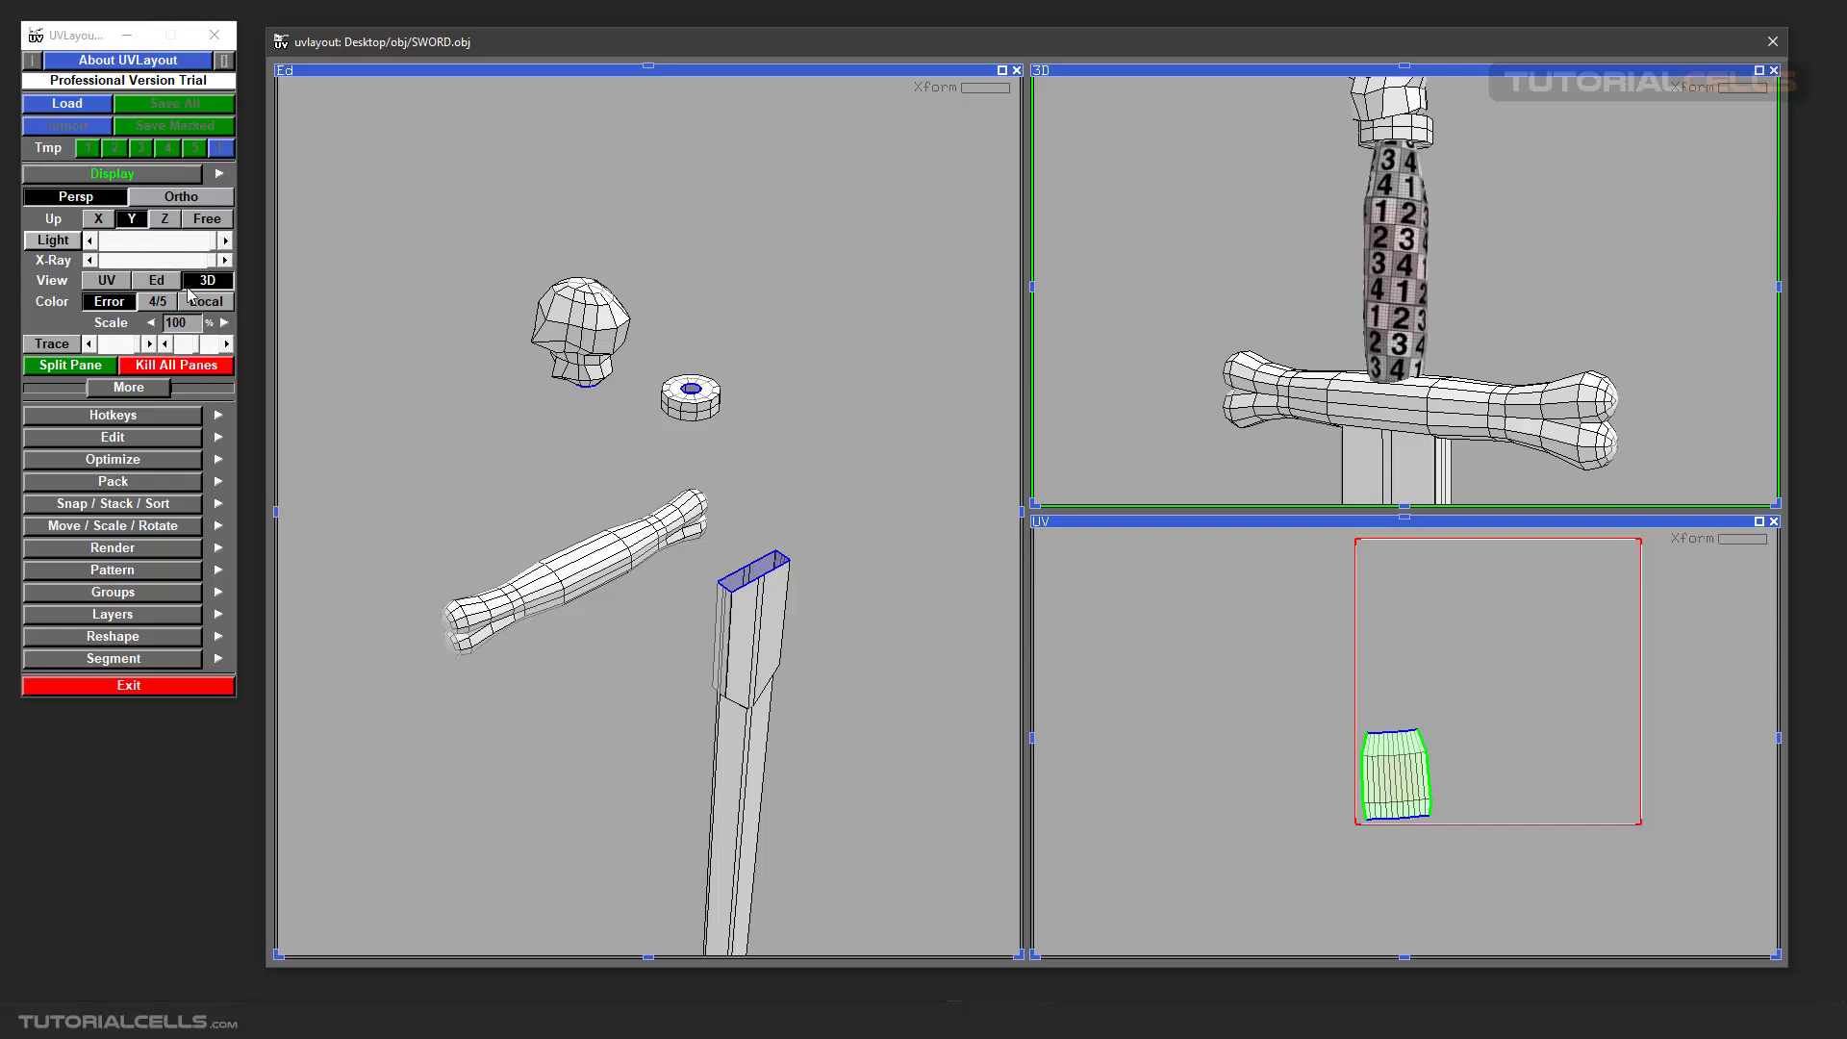
# Step: Collapse the Display options and look through the Hotkeys, Edit, Optimize, Pack, Snap / Stack / Sort, Reshape and Segment options
pyautogui.click(173, 178)
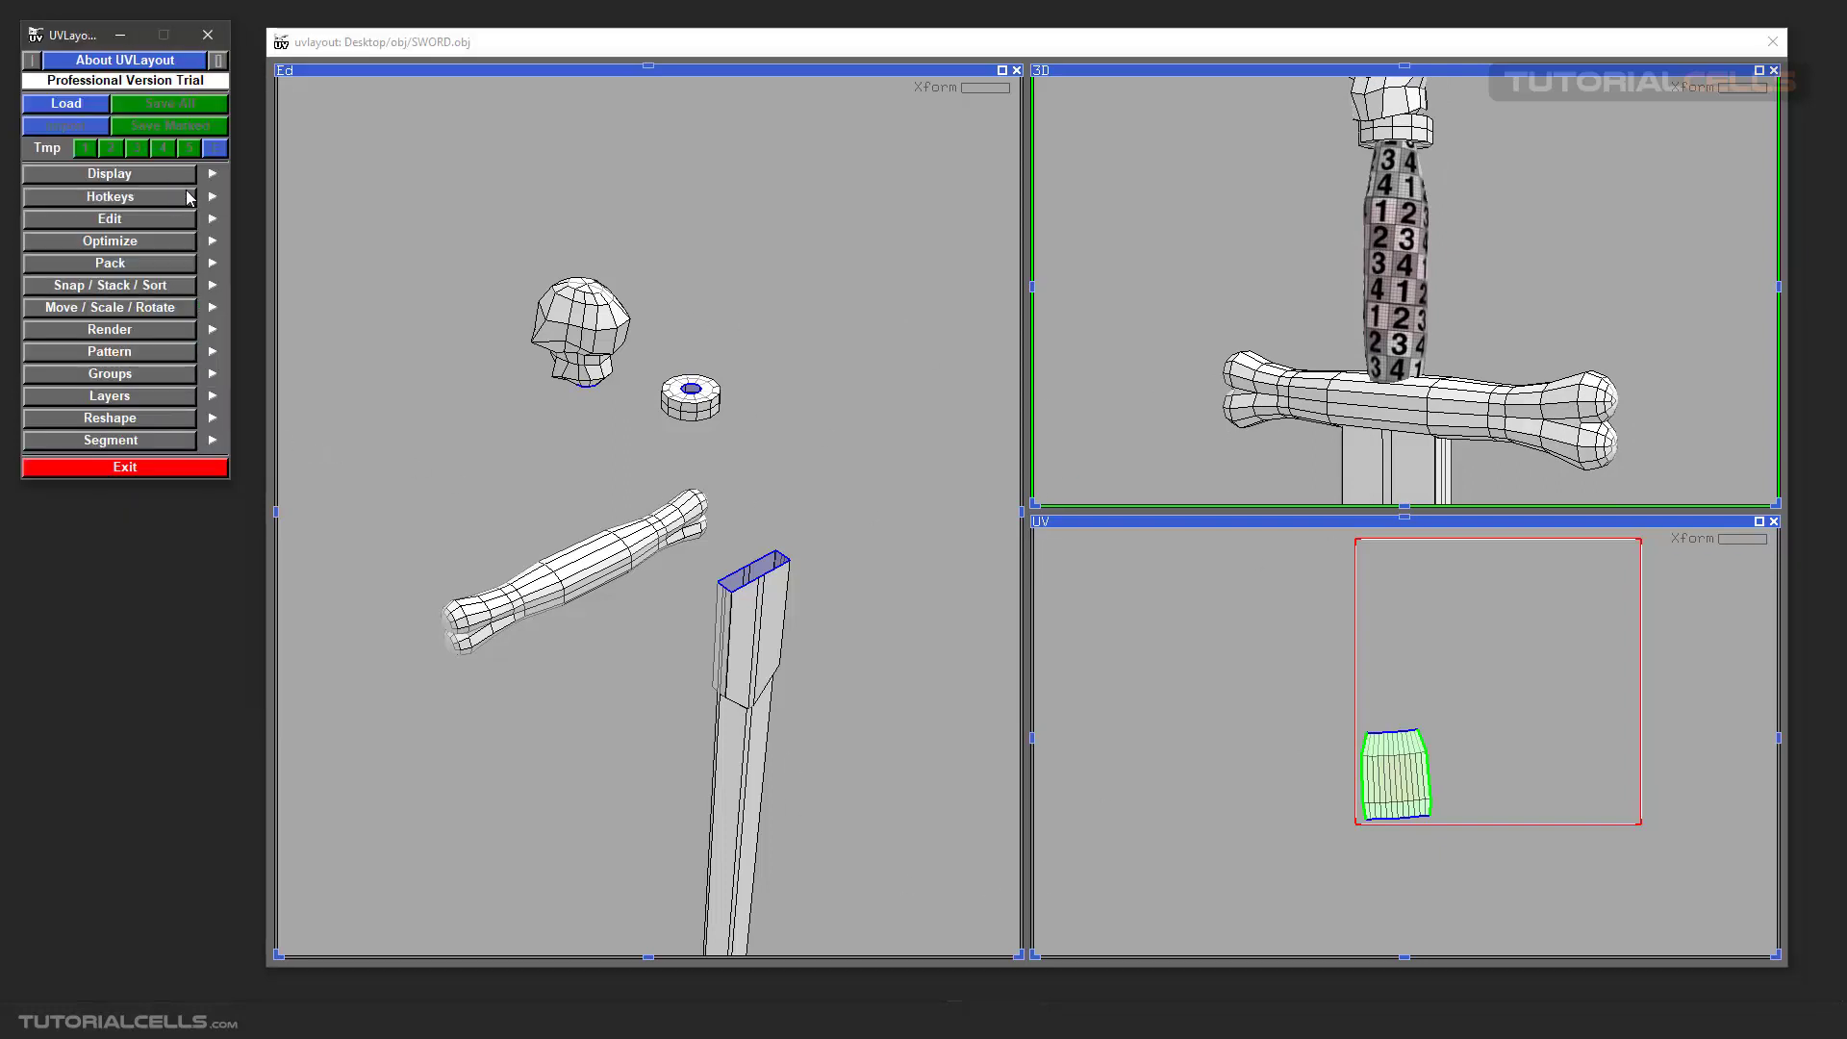
pyautogui.click(213, 196)
pyautogui.click(214, 196)
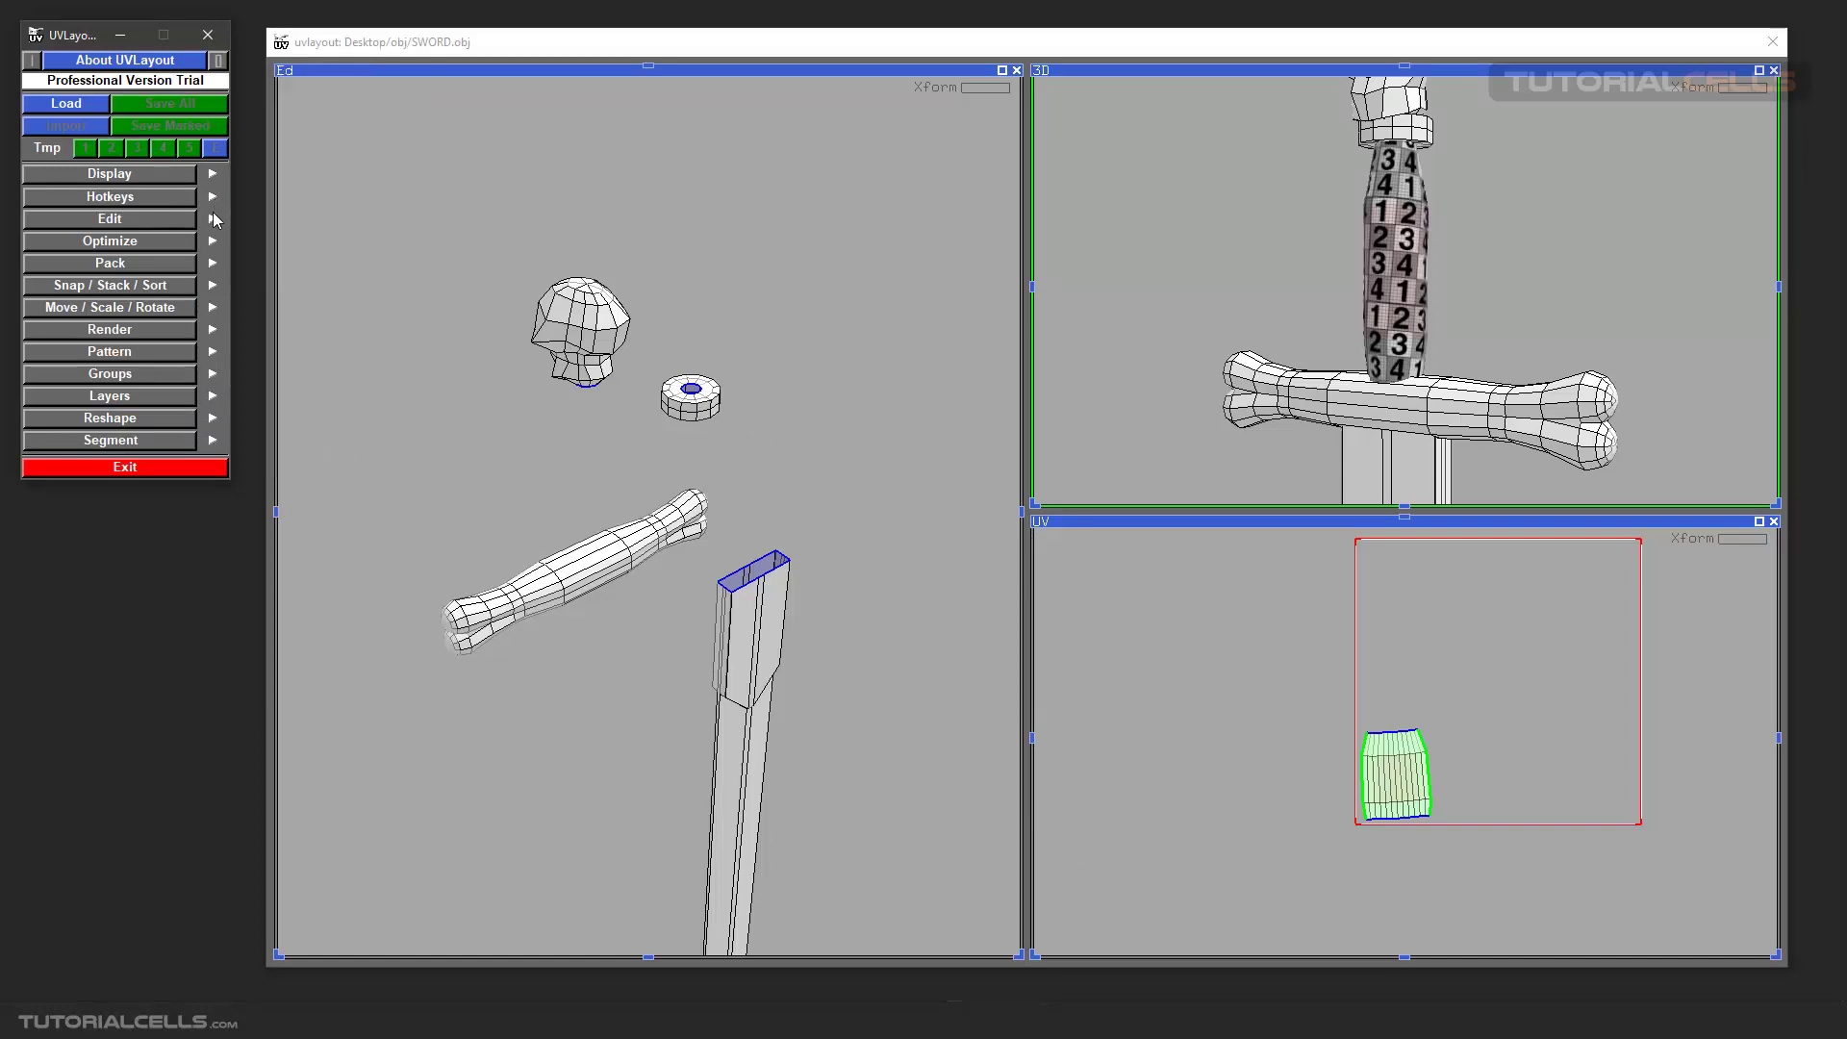
pyautogui.click(214, 219)
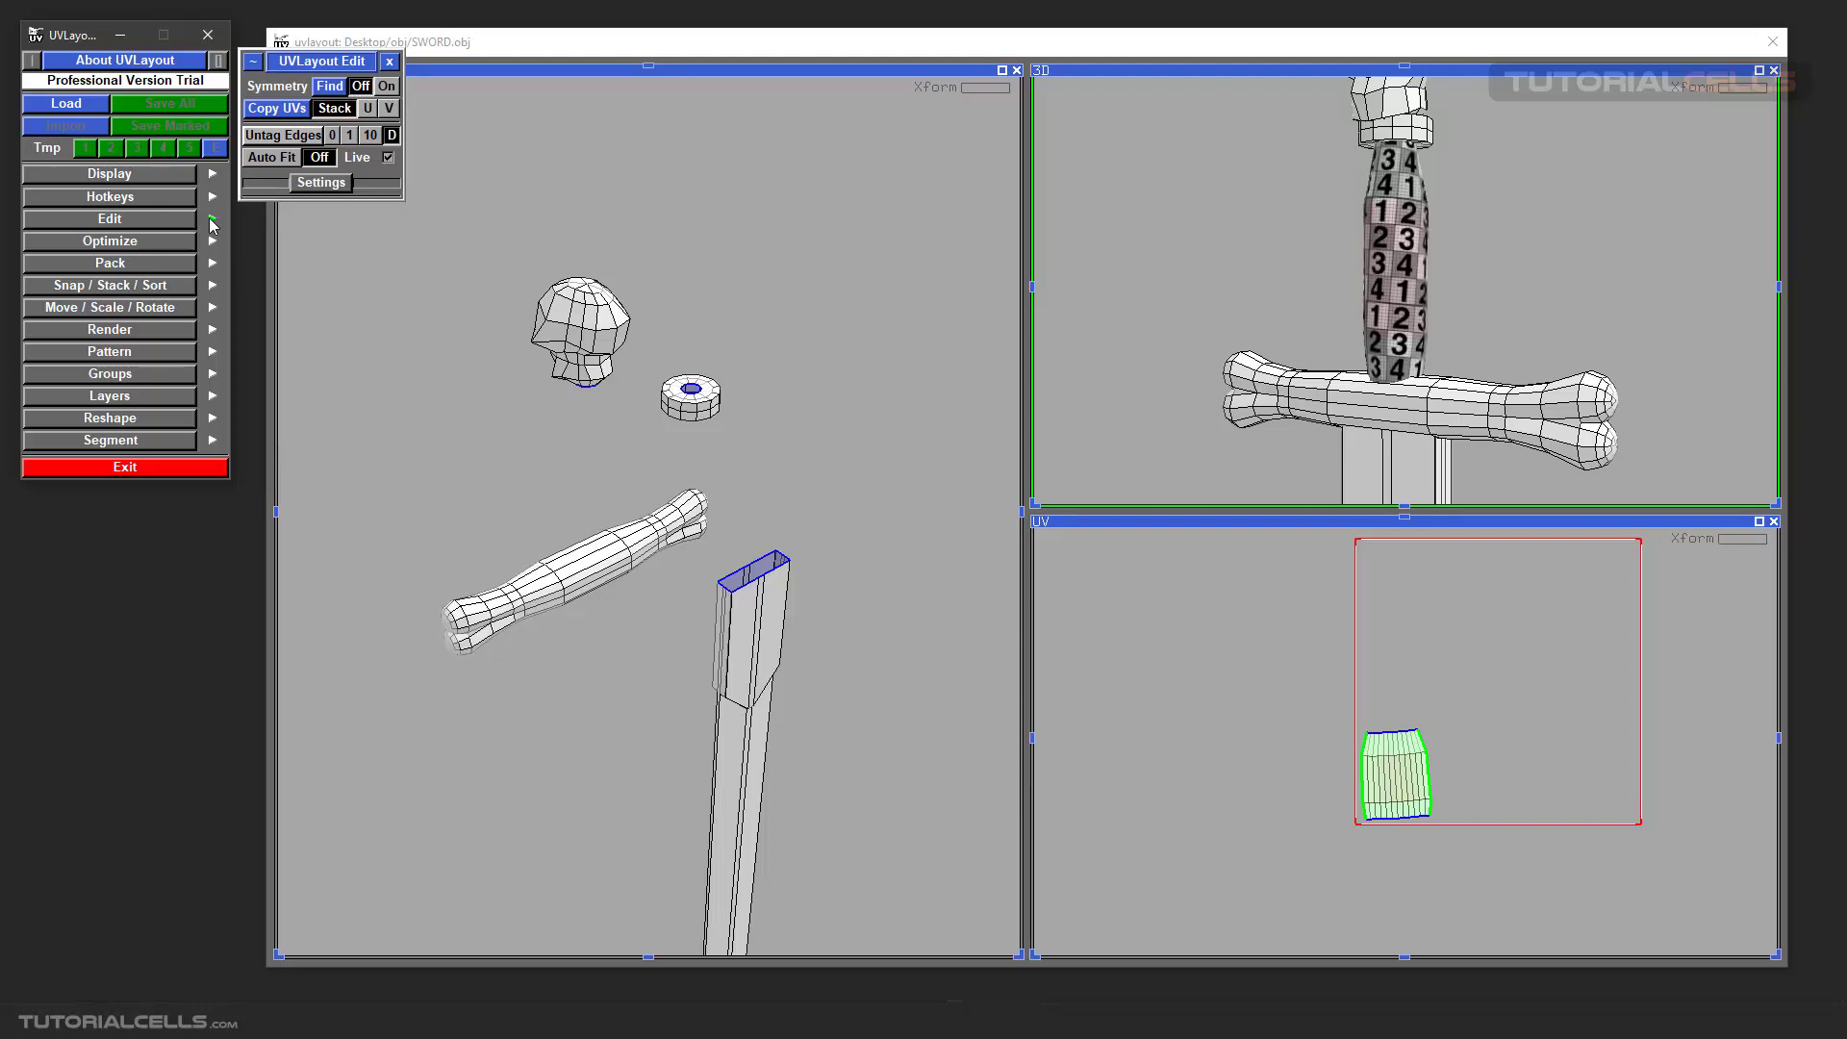
pyautogui.click(213, 223)
pyautogui.click(215, 242)
pyautogui.click(215, 244)
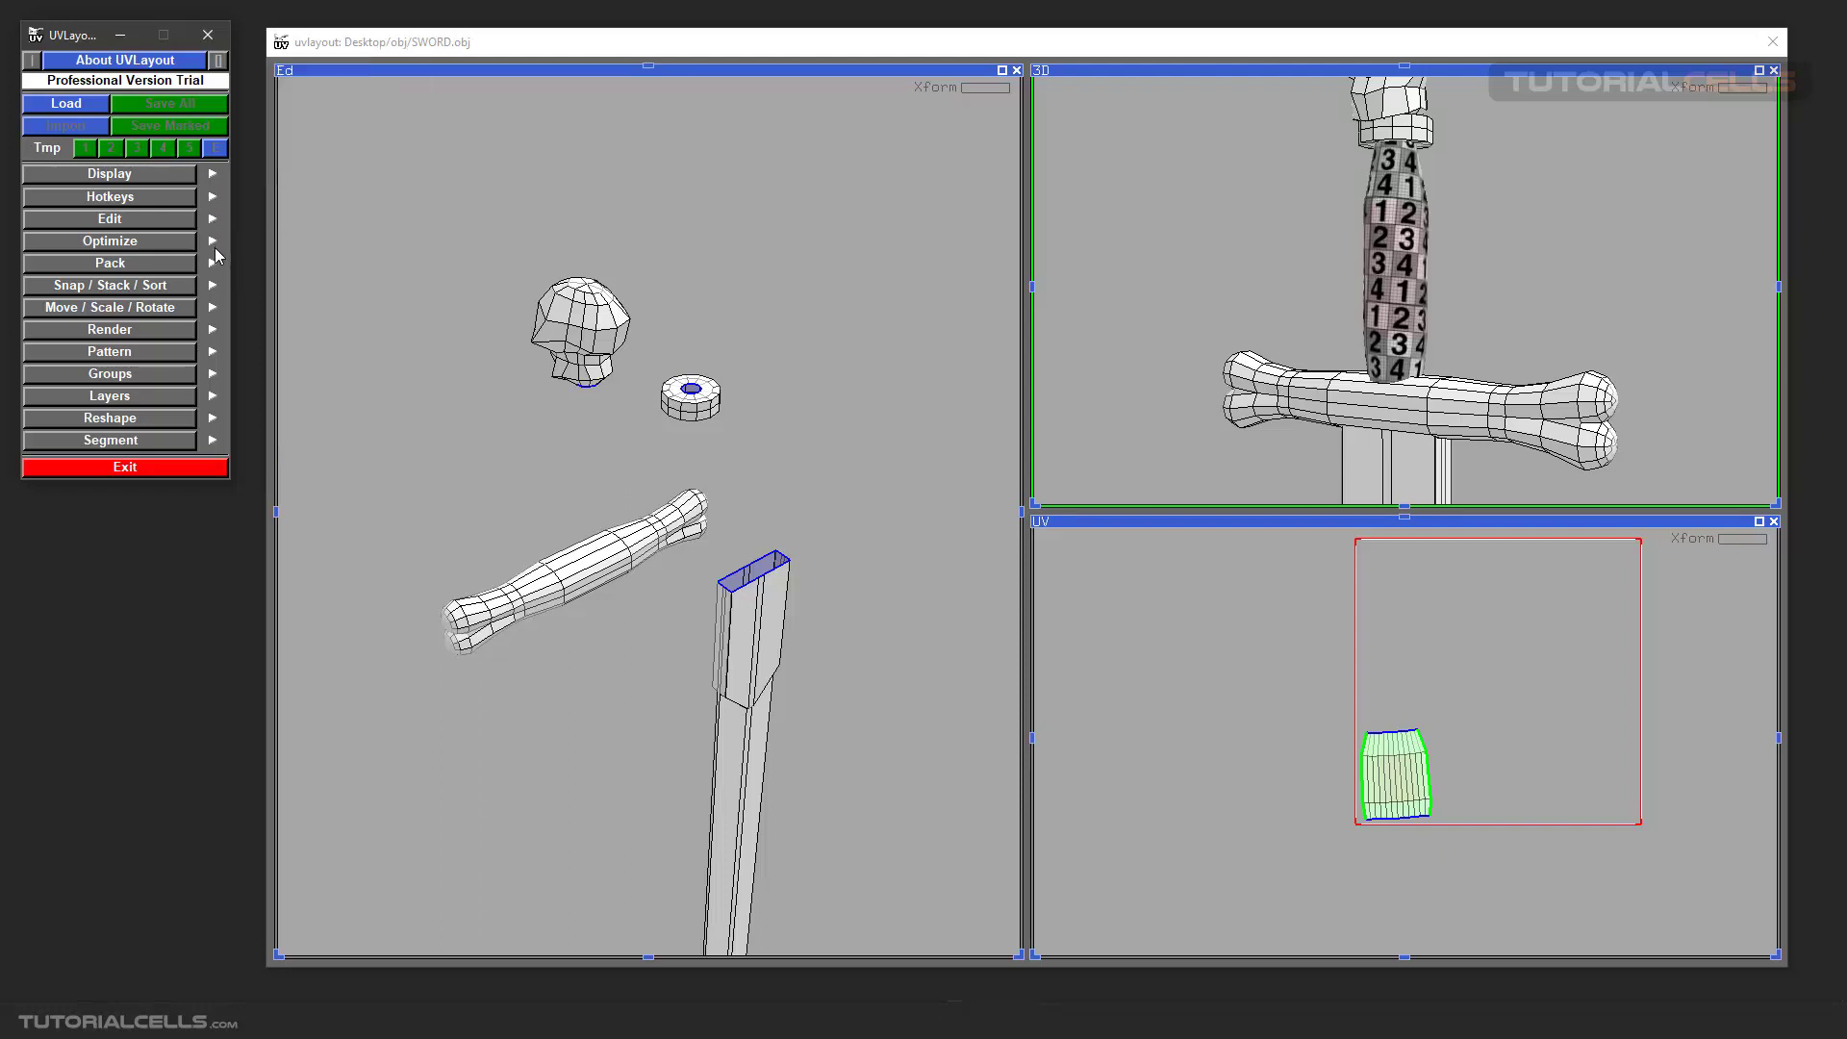
pyautogui.click(214, 264)
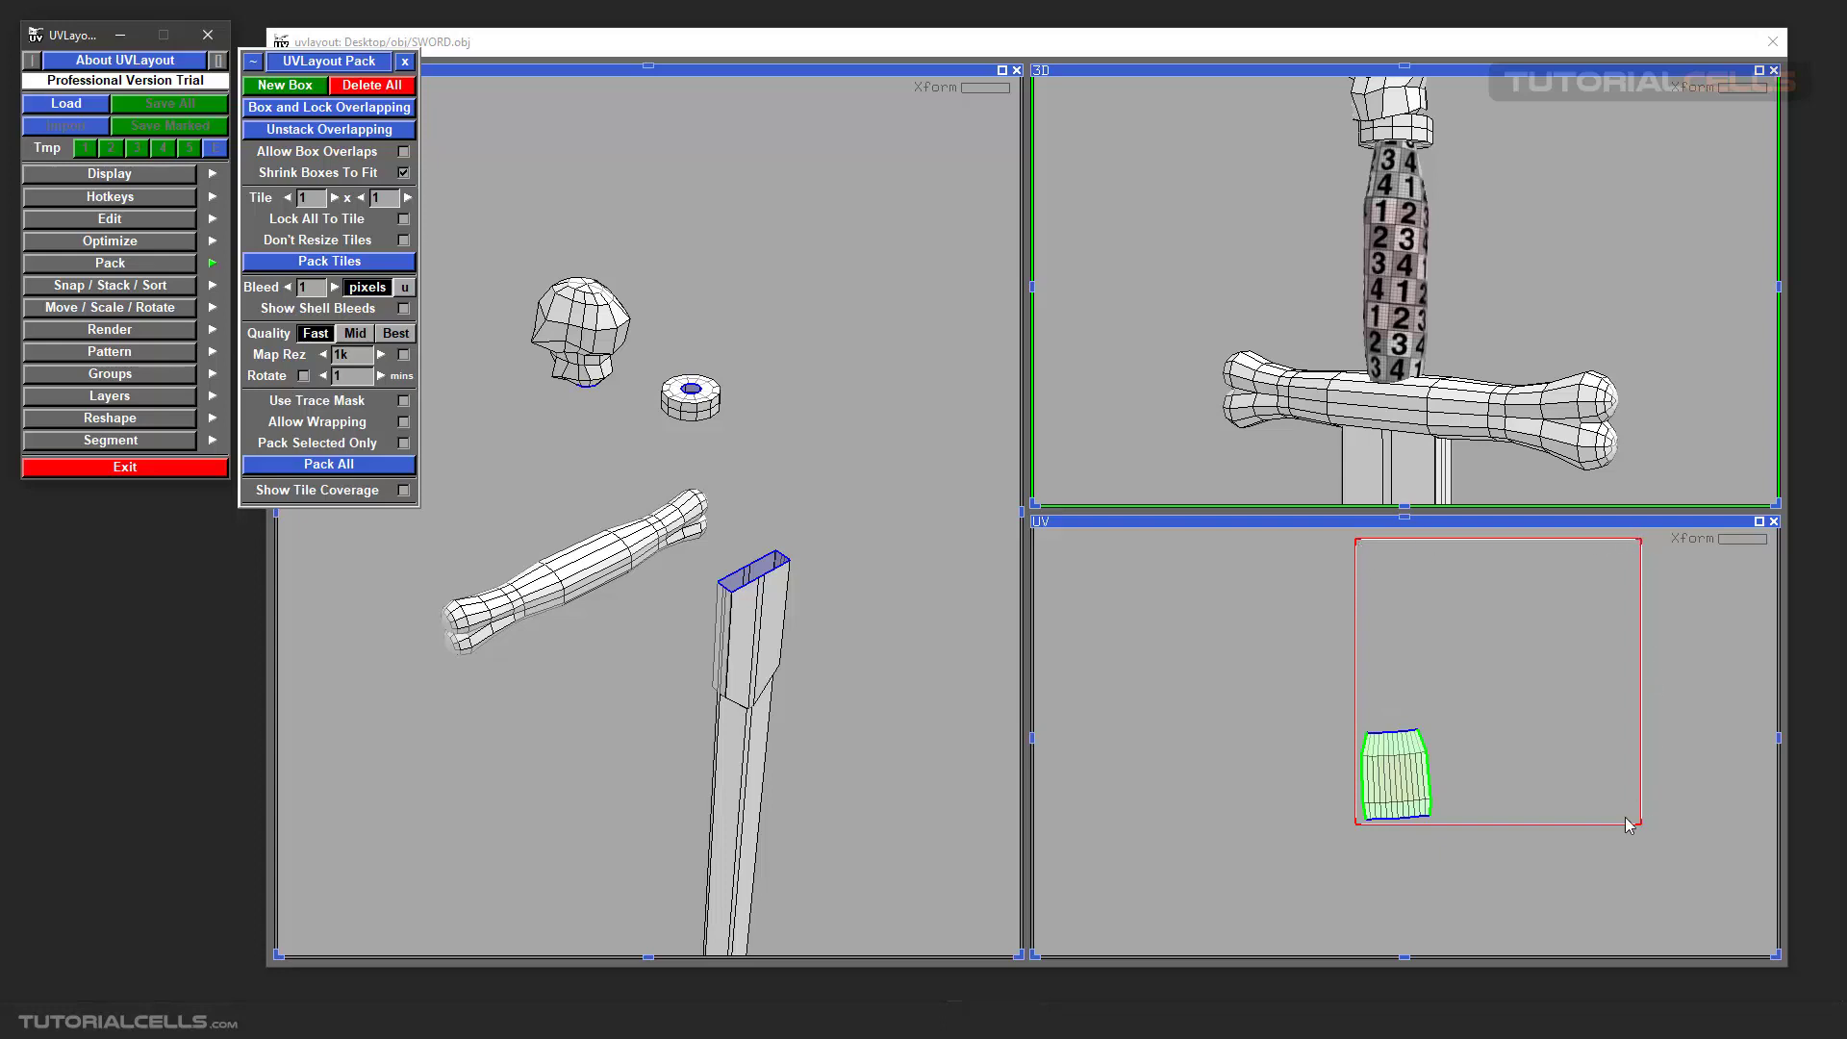
pyautogui.click(213, 287)
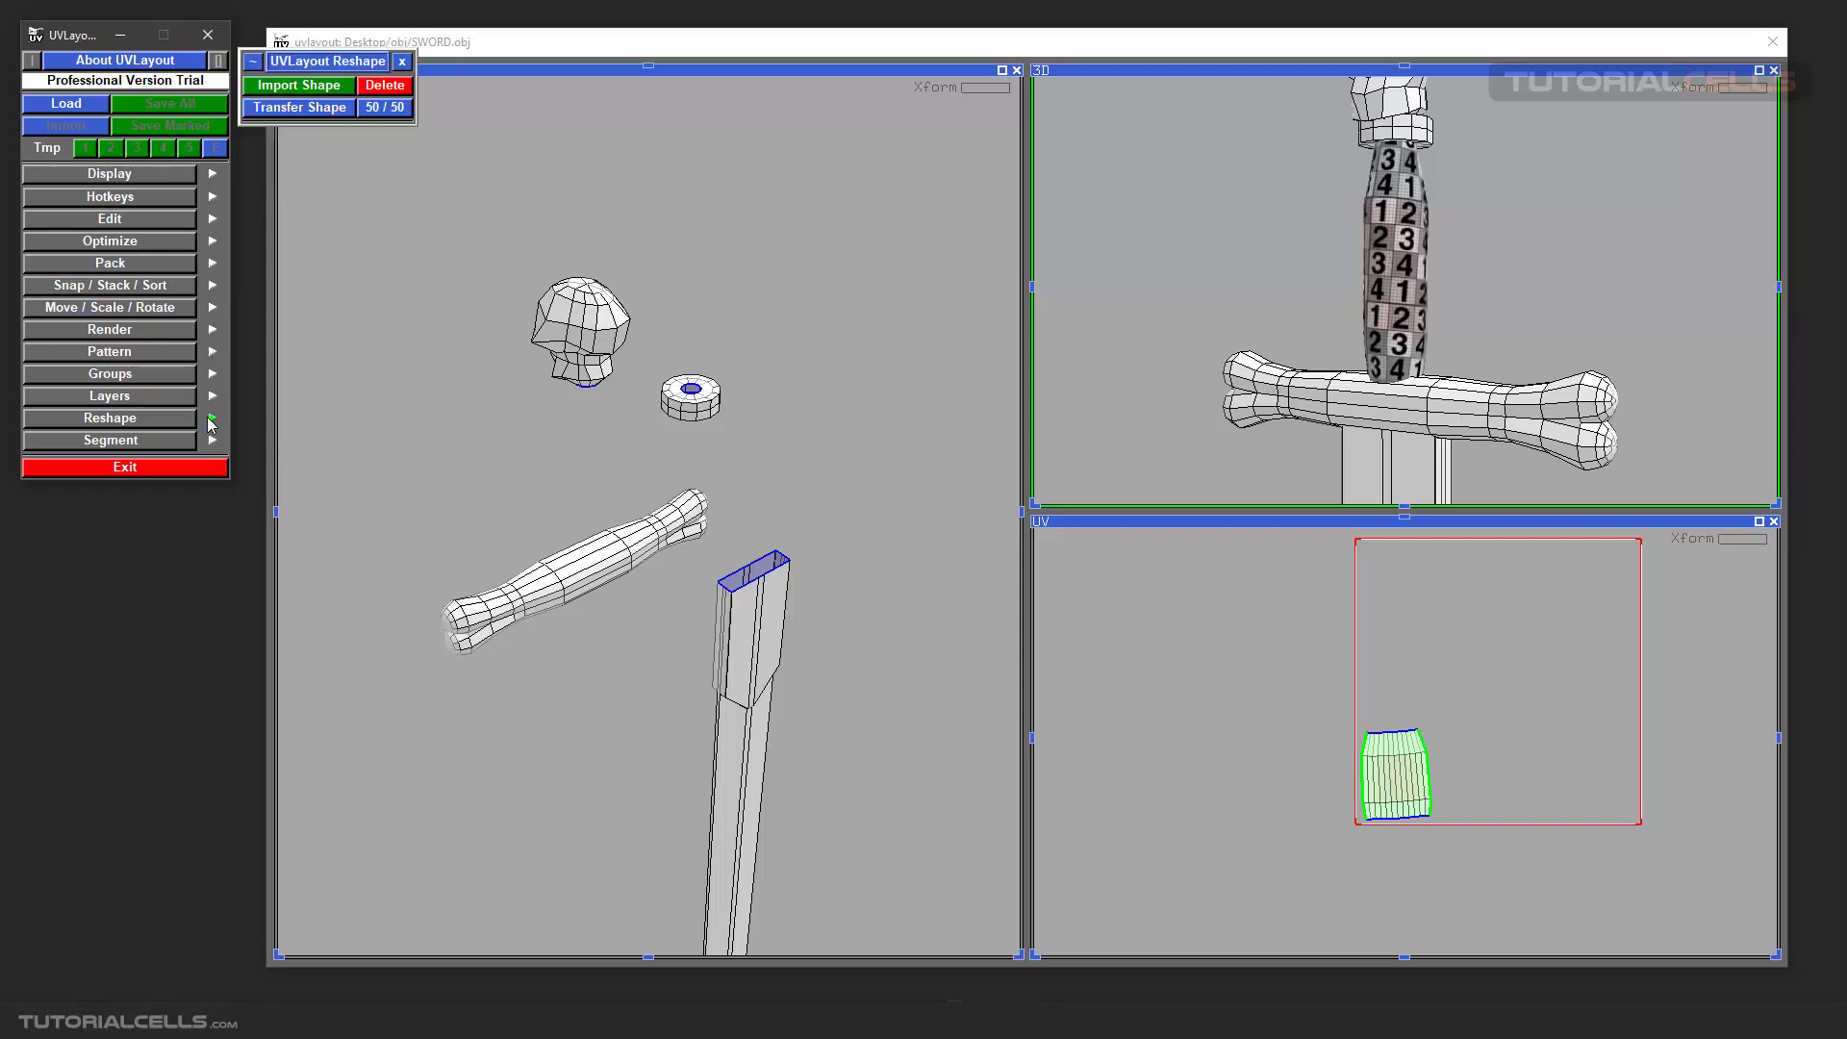
pyautogui.moveTo(213, 444)
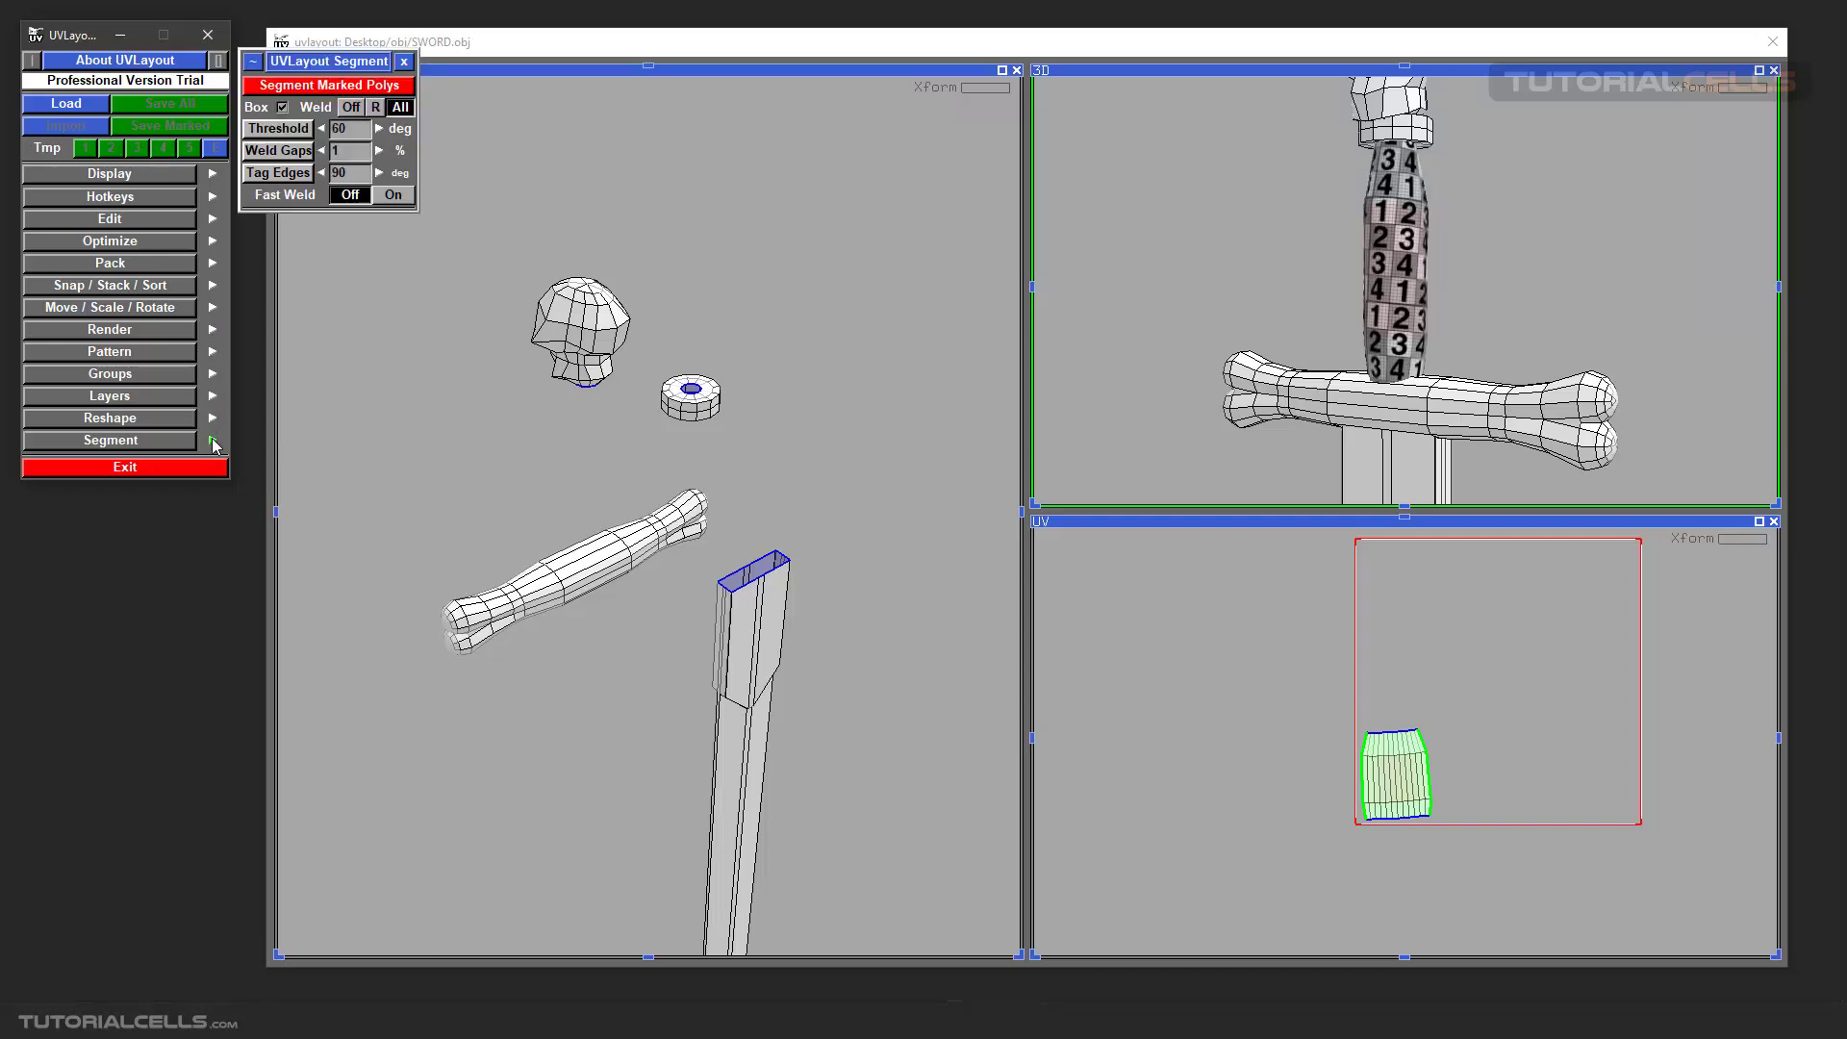